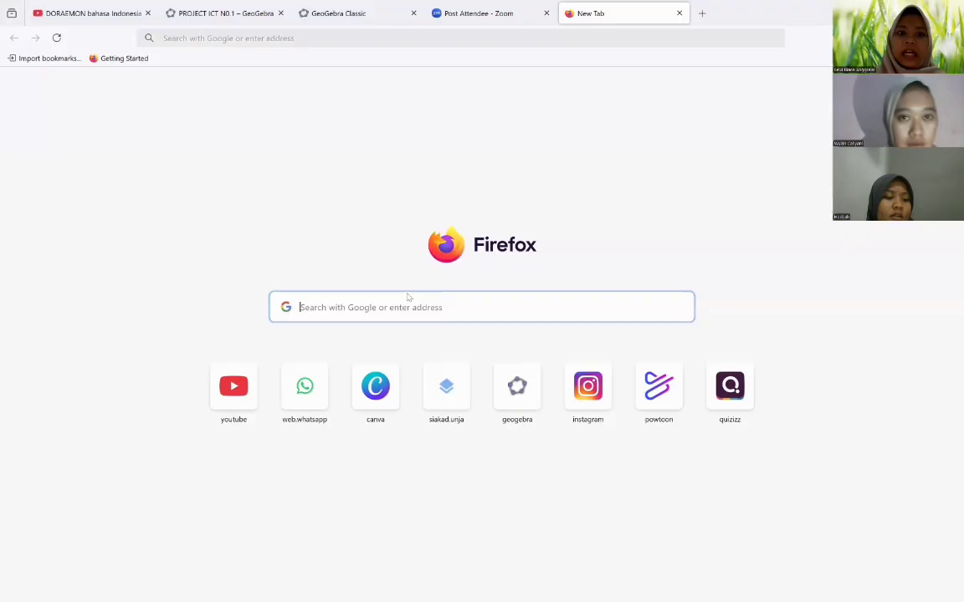
Step: Search the web for "geogebra classic" and open the GeoGebra Classic web app from the results
text(geo)
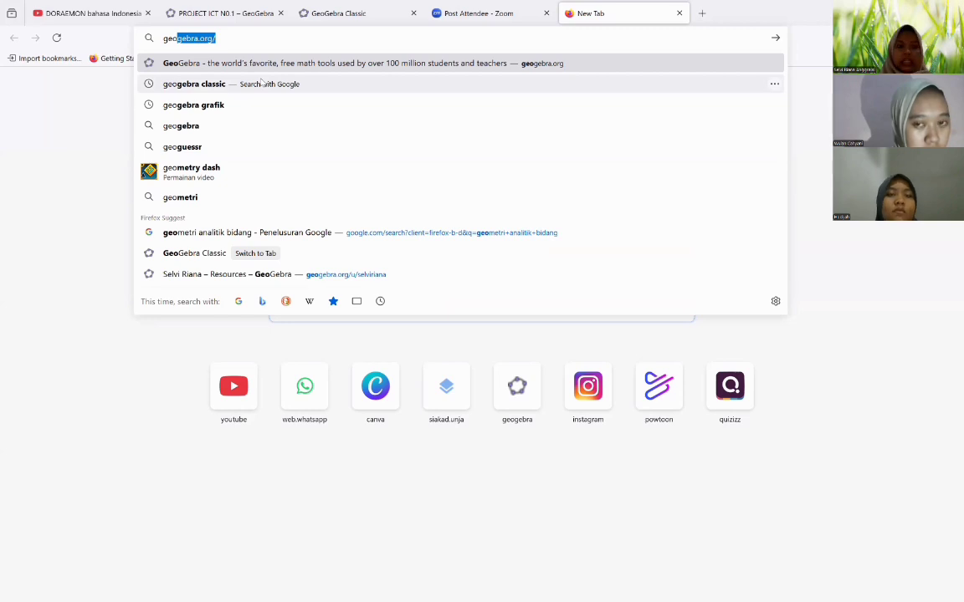
click(242, 84)
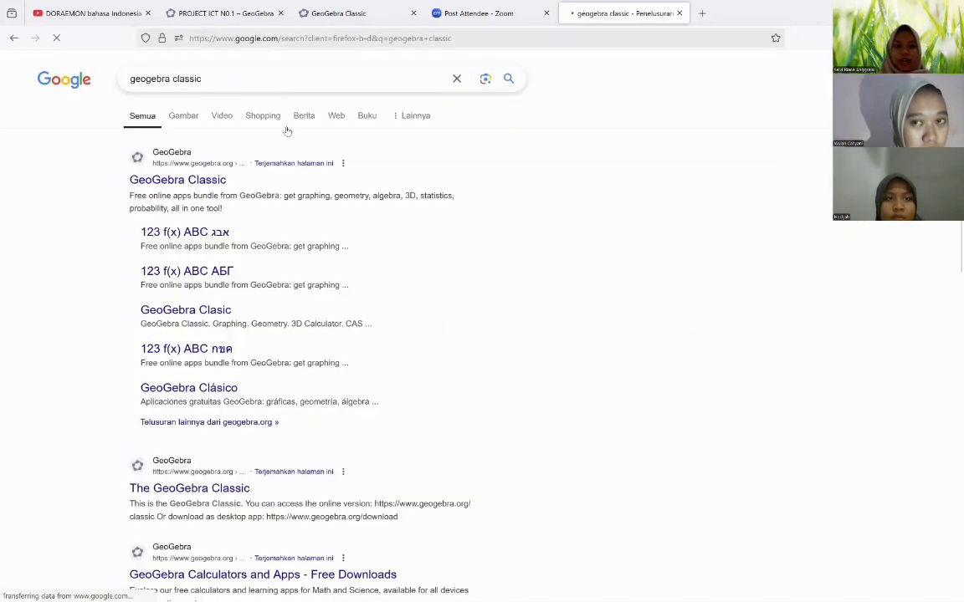
click(208, 182)
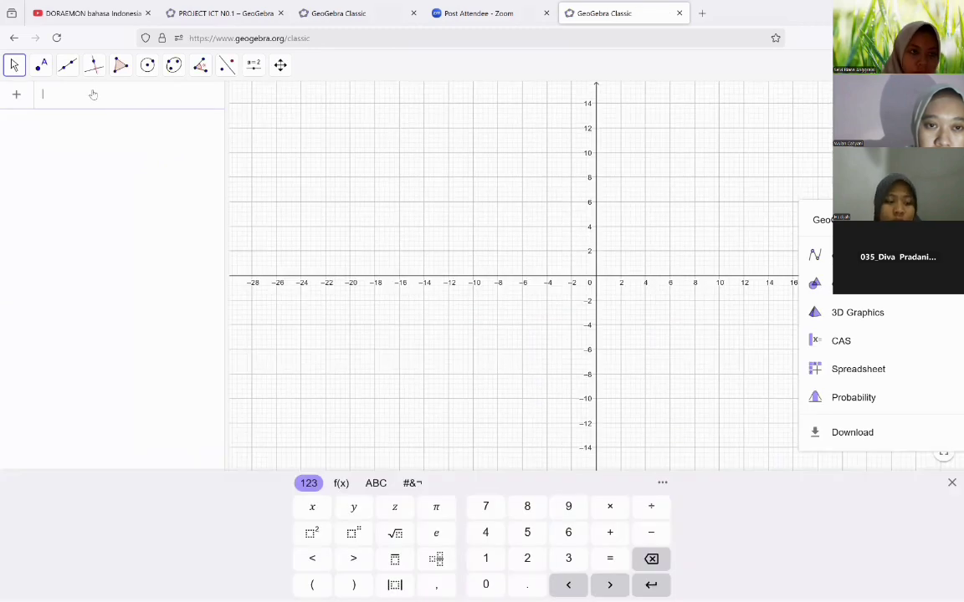
Step: Define the two-variable objective function f(x, y) = 40000x + 10000y in the algebra input
click(93, 95)
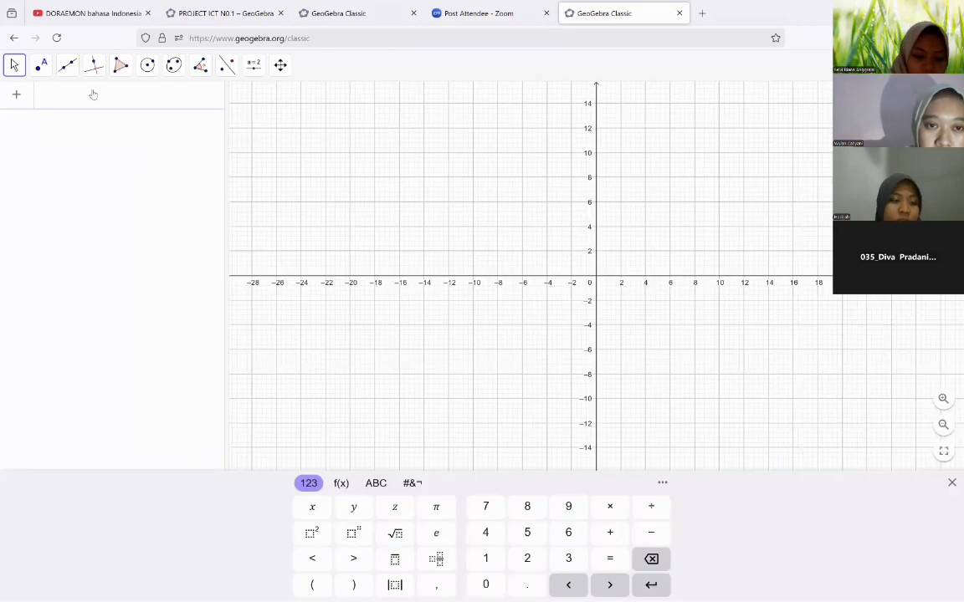
text(f)
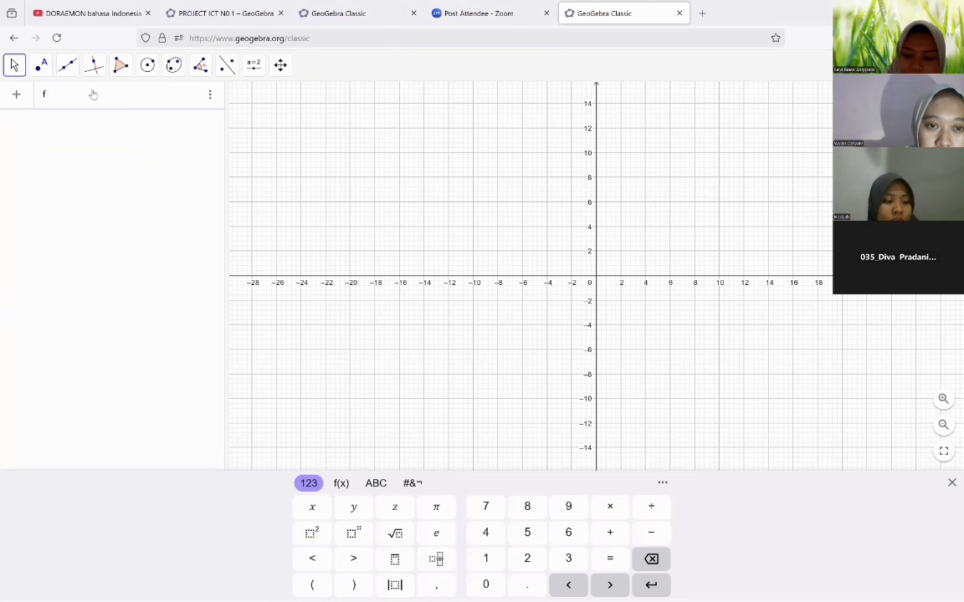
text((x, )
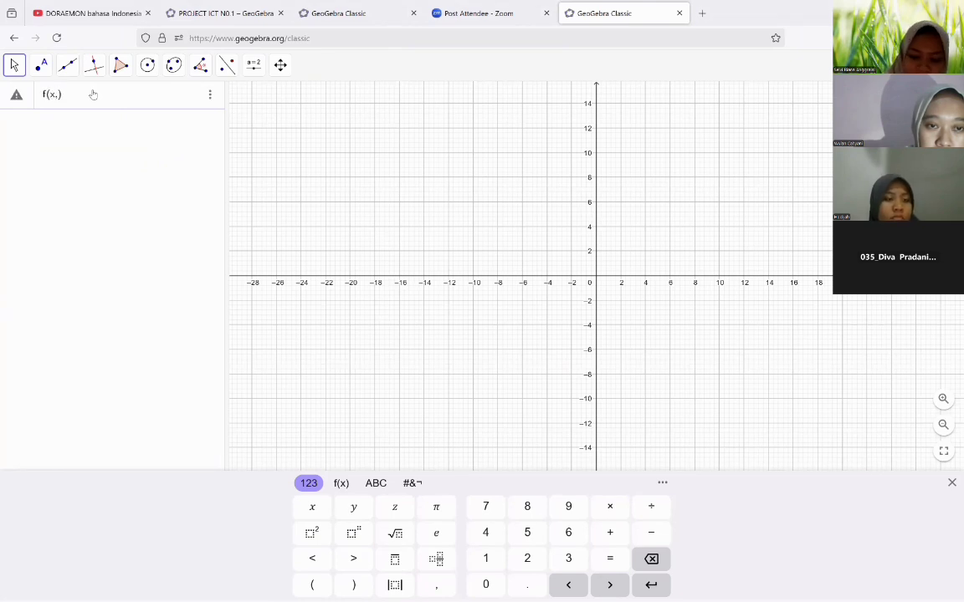
text(t)
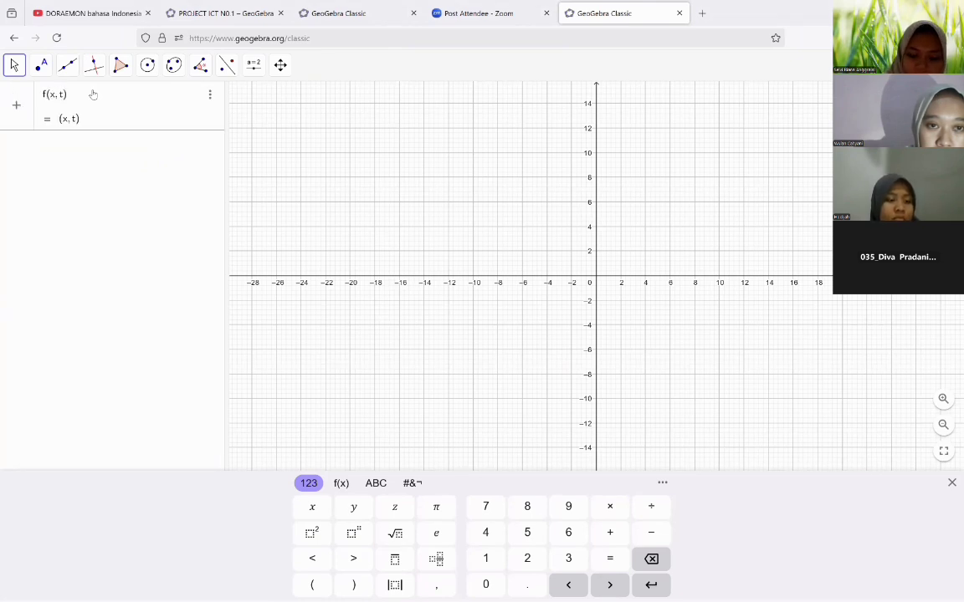
key(BackSpace)
text(y) )
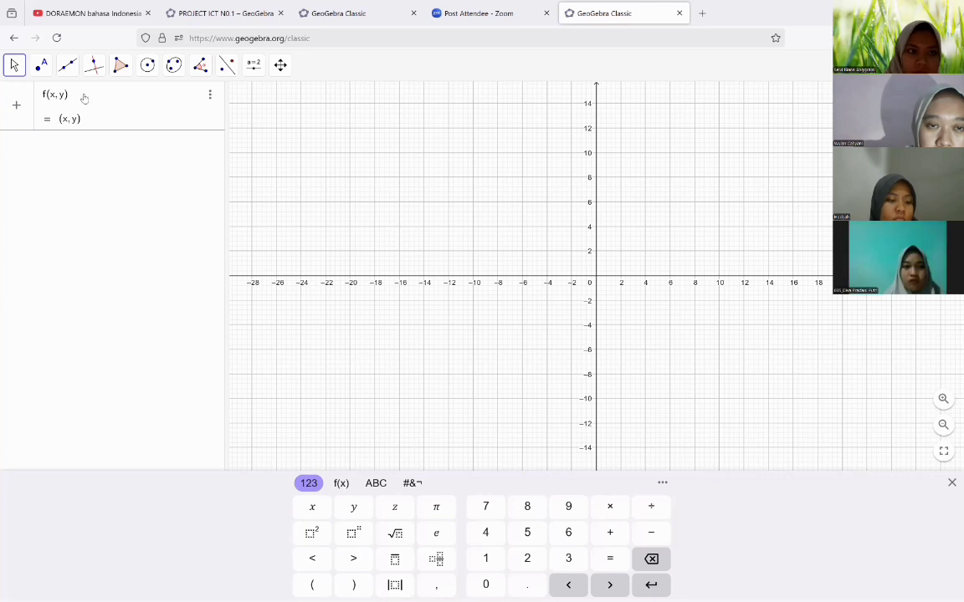
text(= )
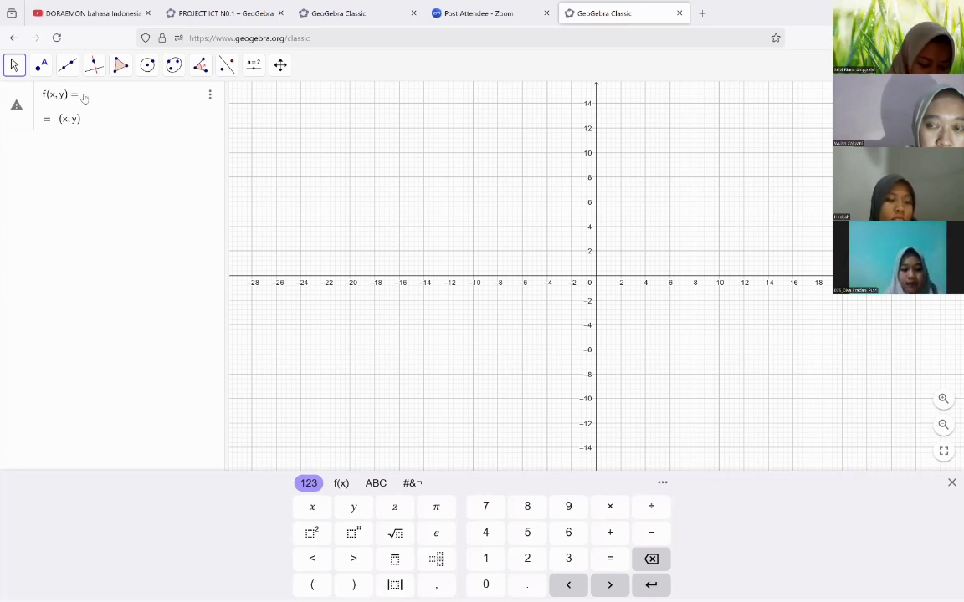
text(4)
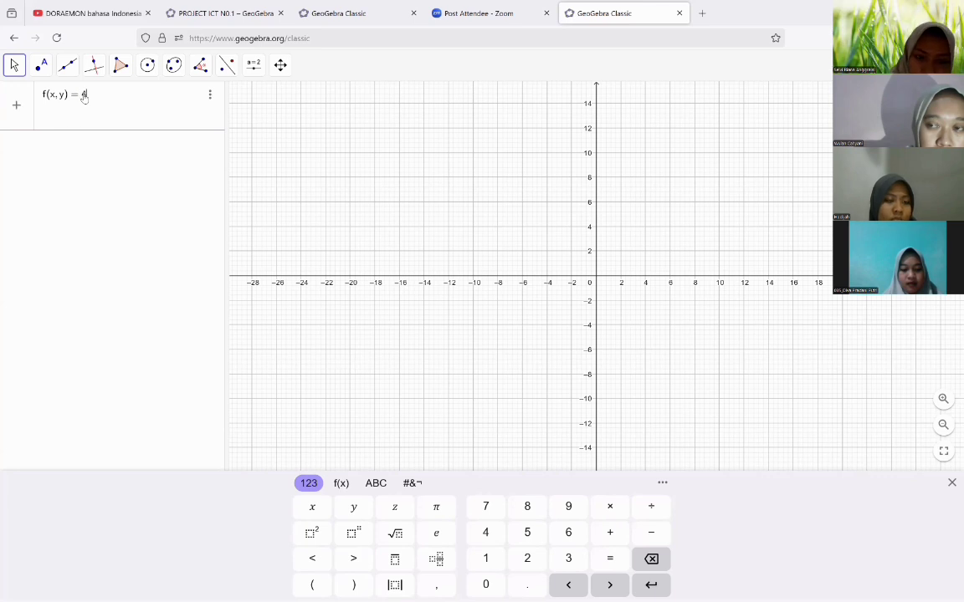
text(0000)
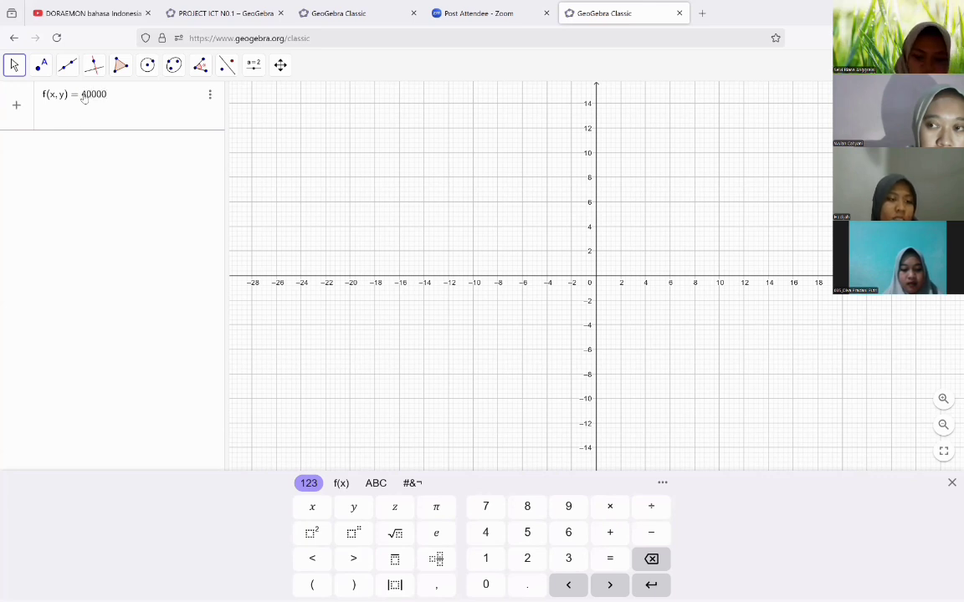
text(x )
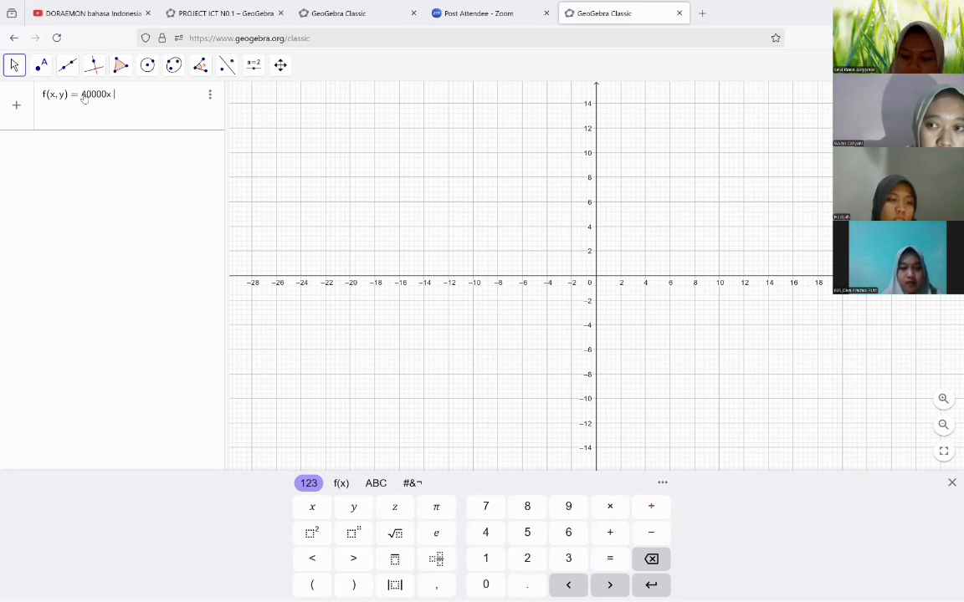
text(+ 1)
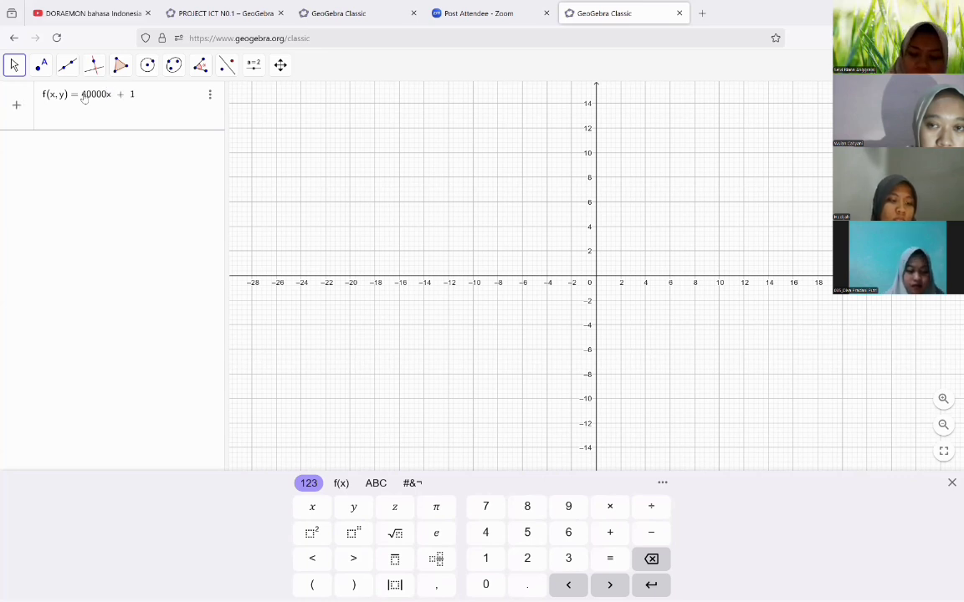
text(0000)
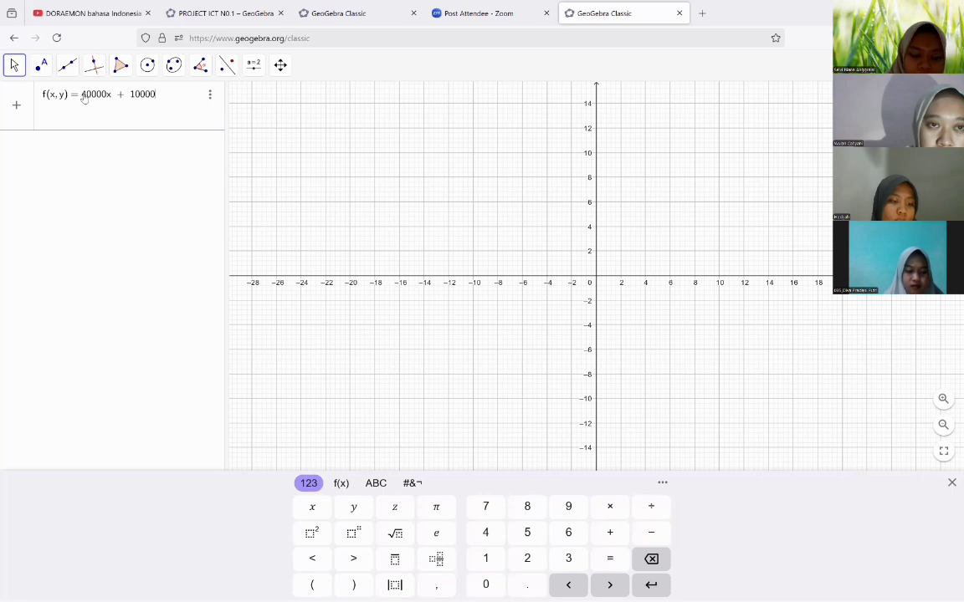
text(y)
key(Return)
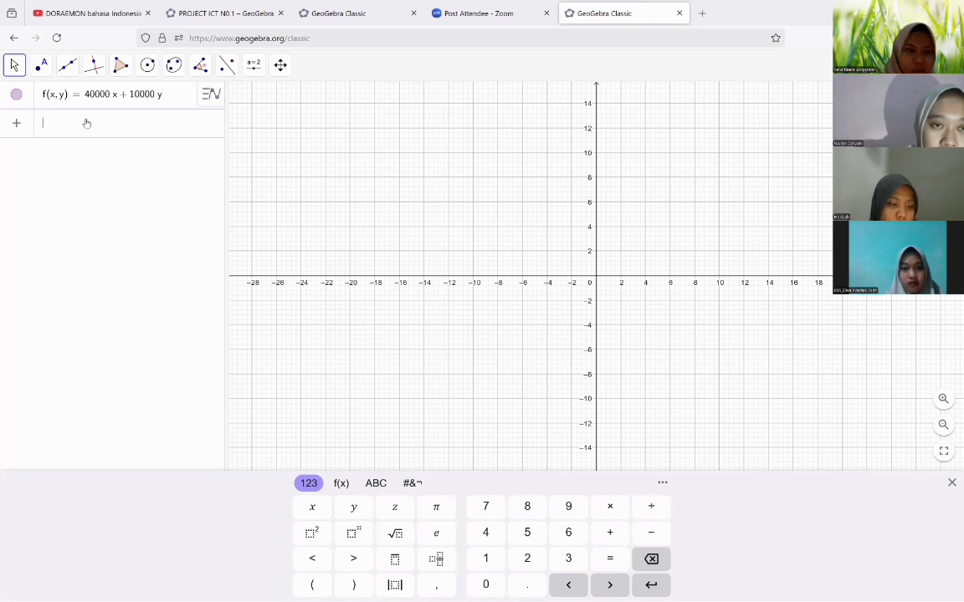
Step: Plot the first constraint line by entering the equation 2x + y = 12
text(2x)
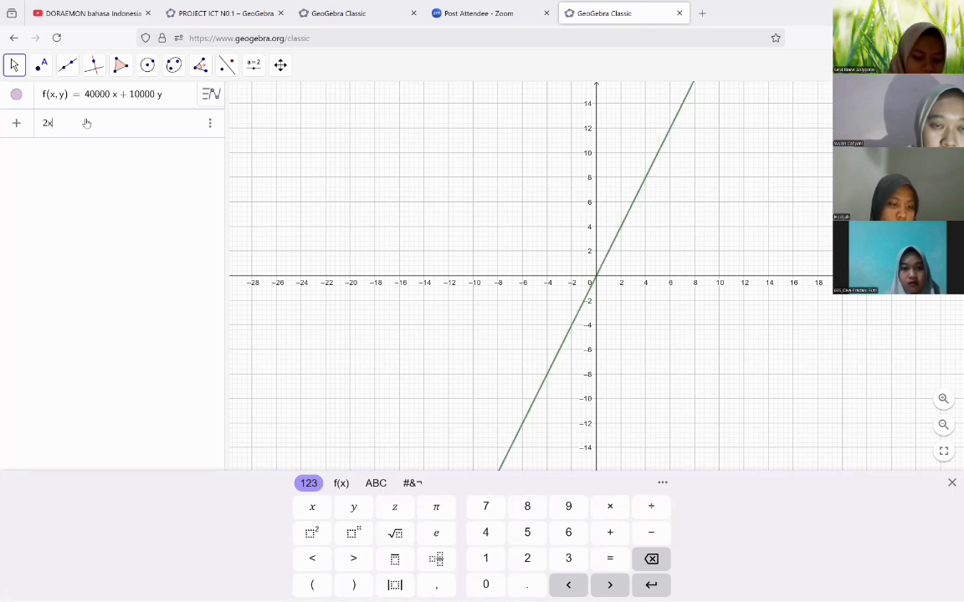
text( + y)
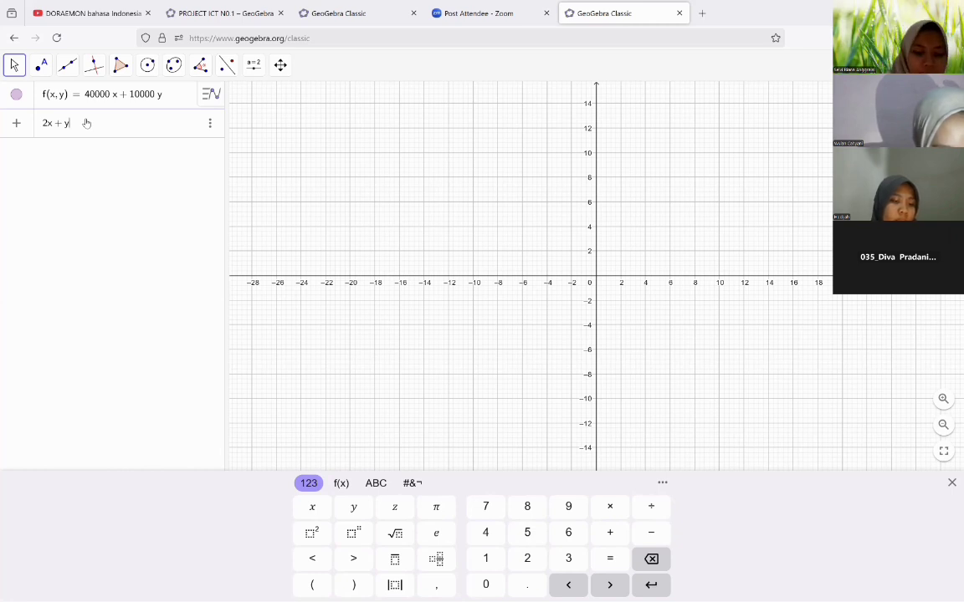
text(=12)
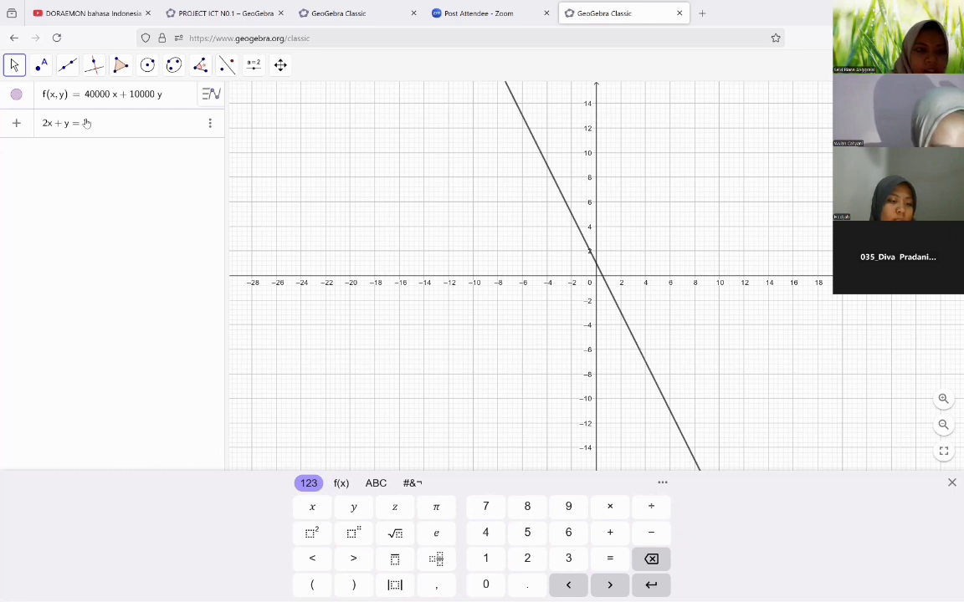
key(Return)
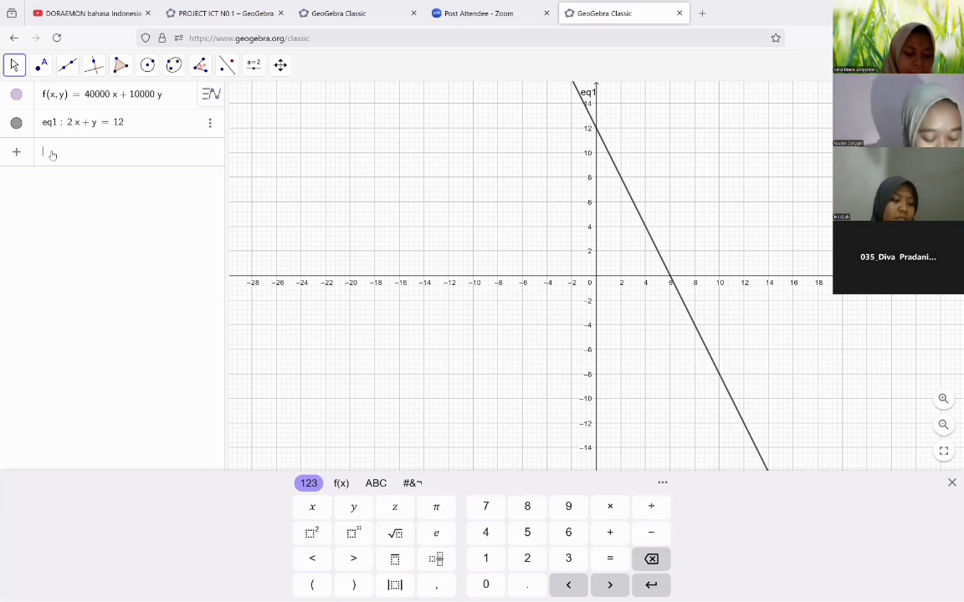
Step: Plot the second constraint line by entering the equation x + 5y = 15
text(x)
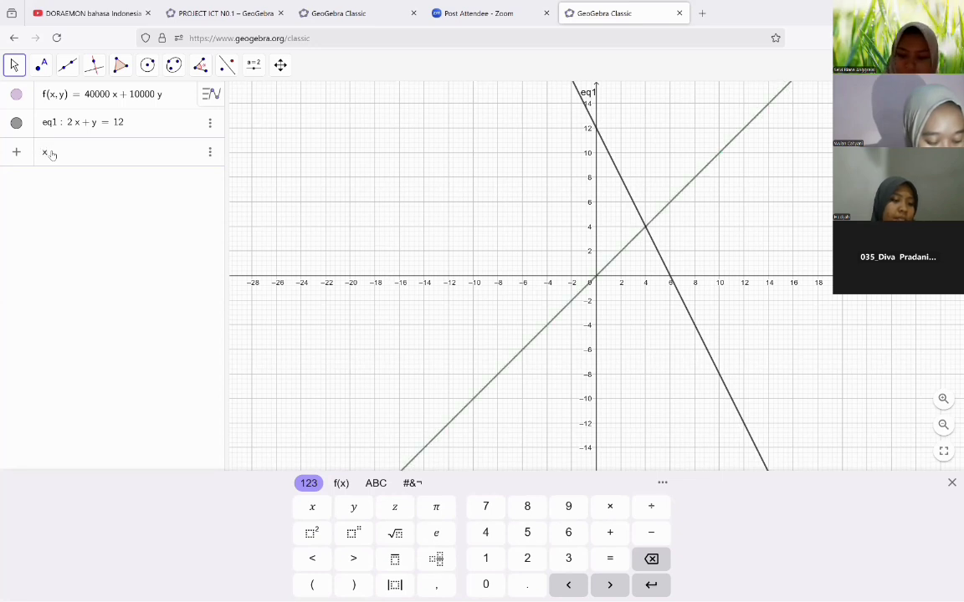
text(=y+5y)
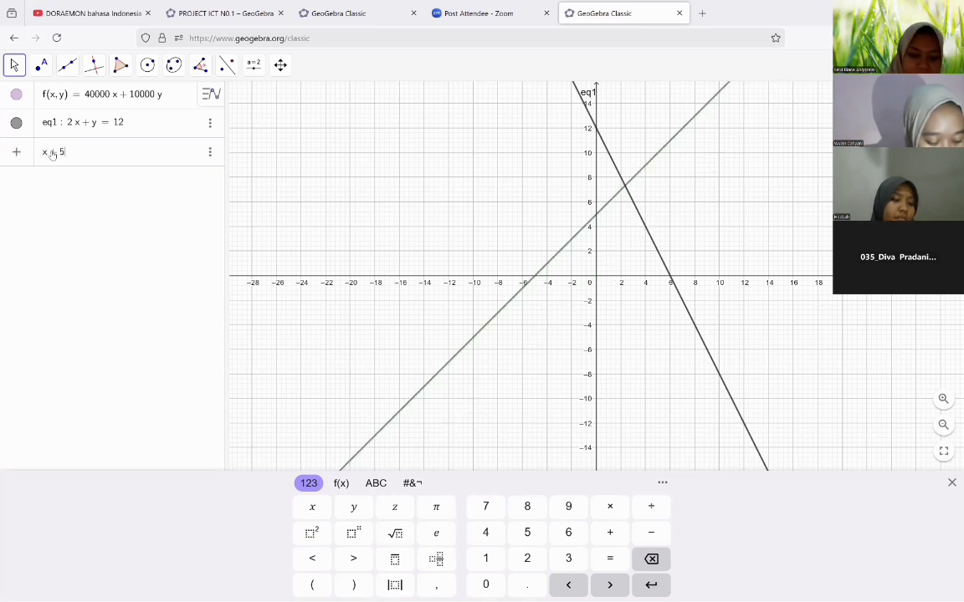
text(=15)
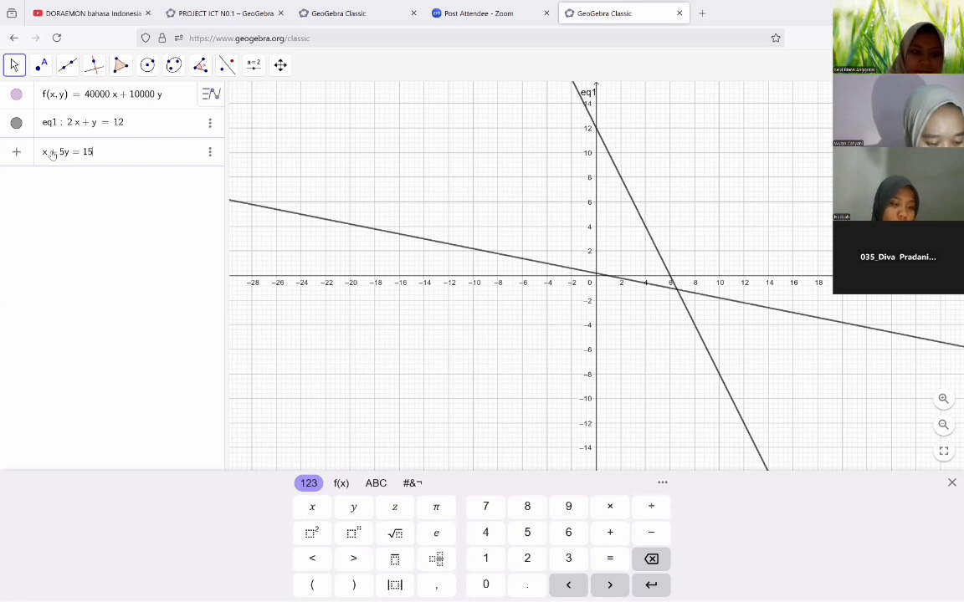
key(Return)
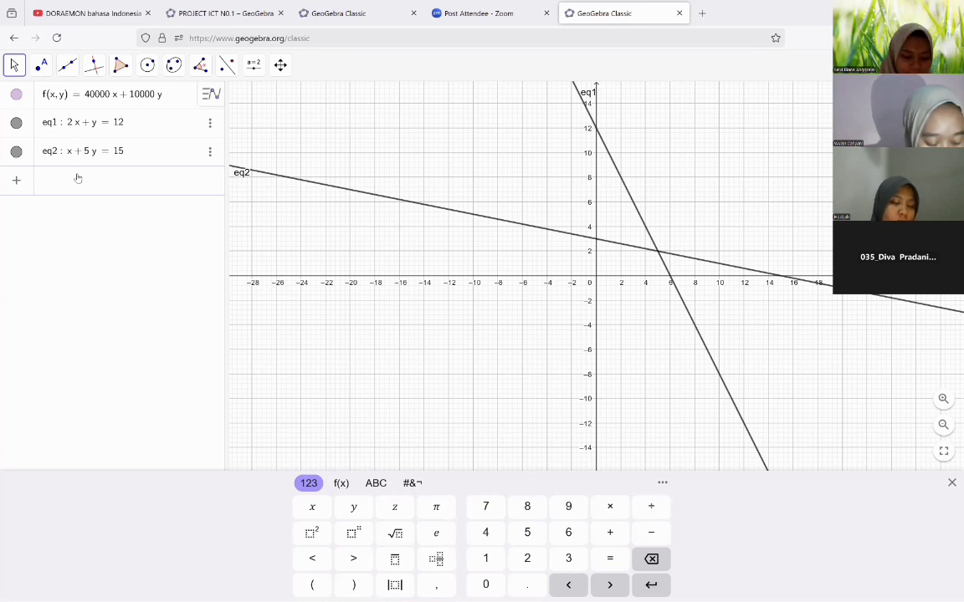
Step: Enter the combined inequality 2x + y ≤ 12 ∧ x + 5y ≤ 15 as a new expression
text(2x )
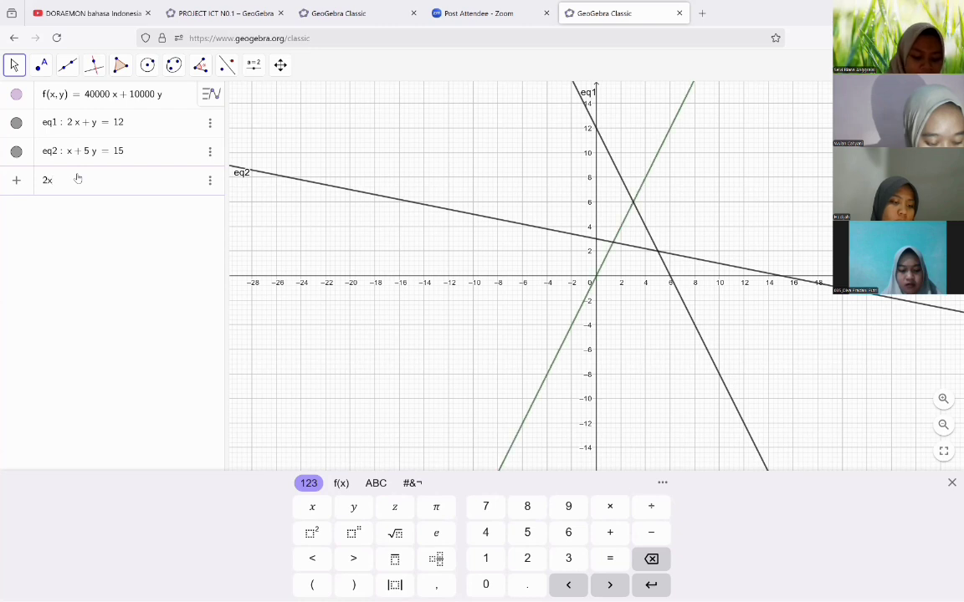
text(+ y)
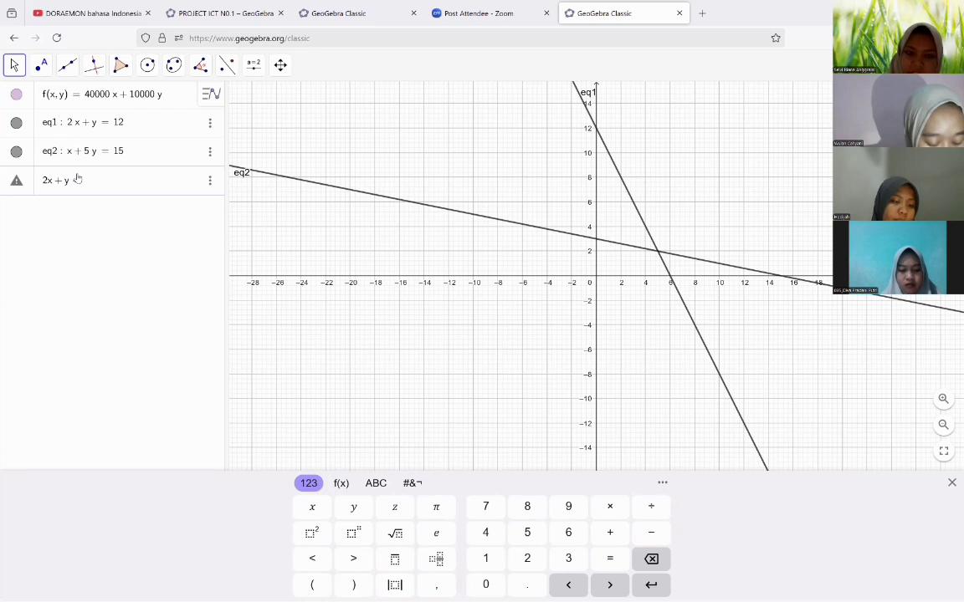
text(<=12)
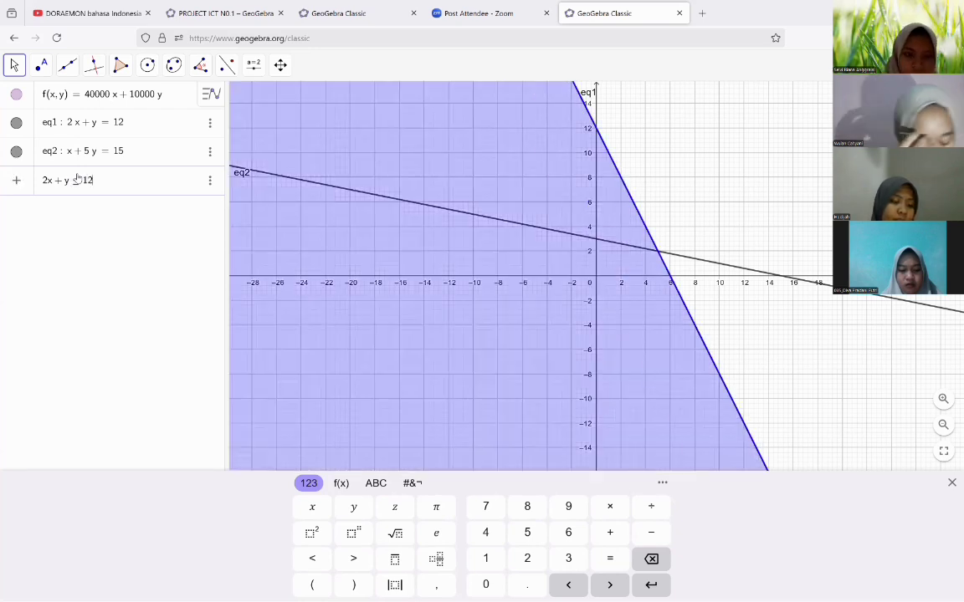
click(412, 483)
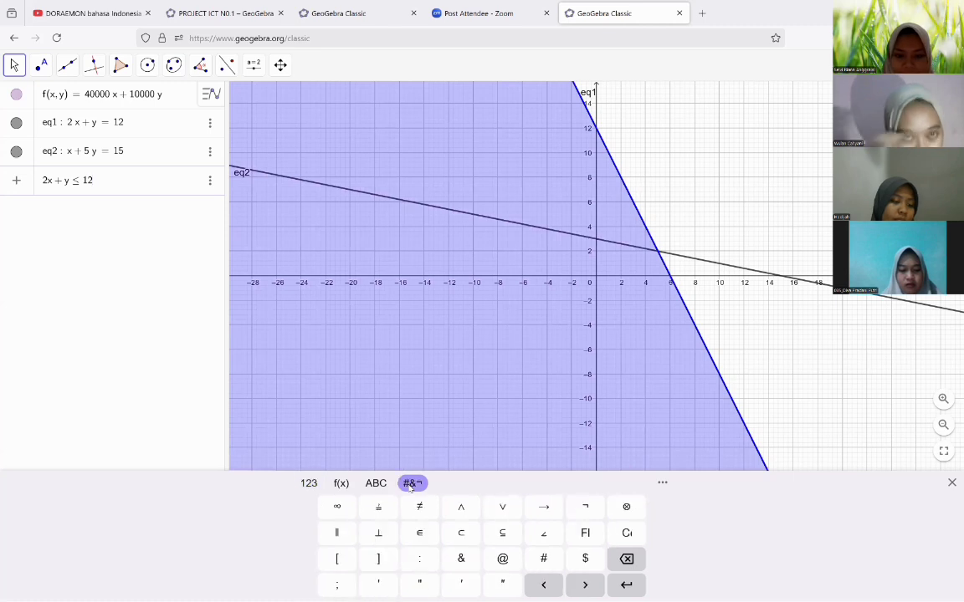
click(458, 508)
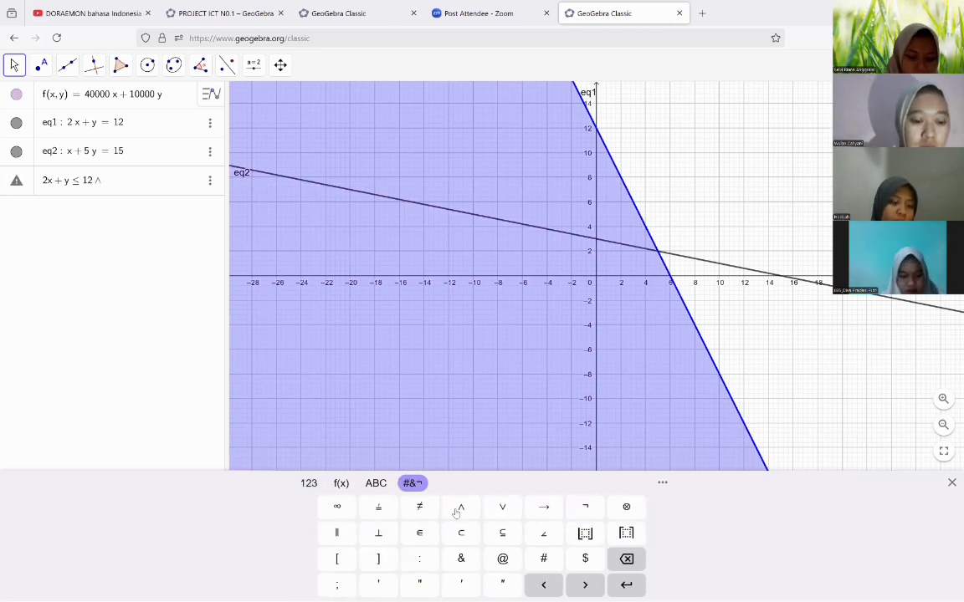
text(x)
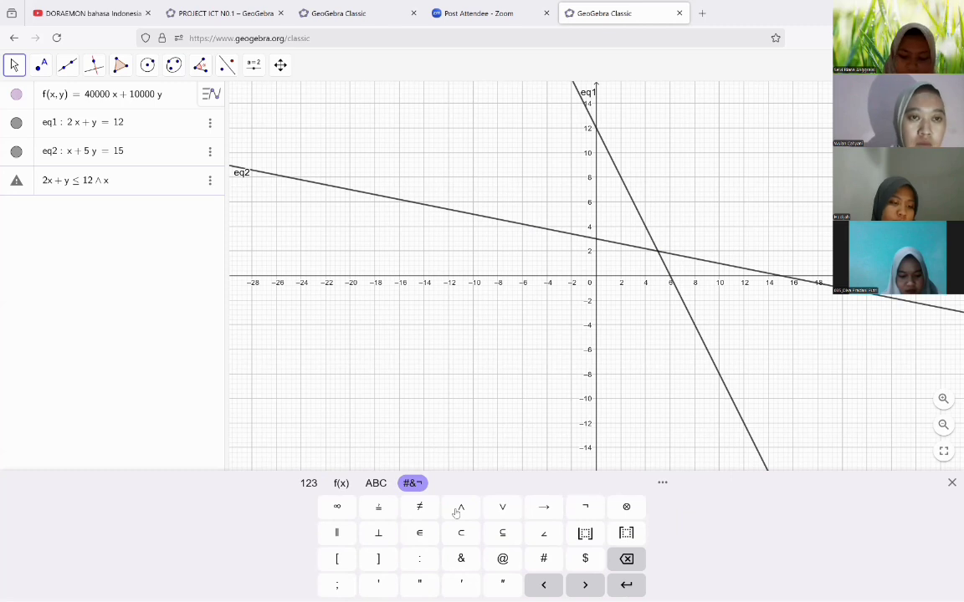
text(+5y<=15)
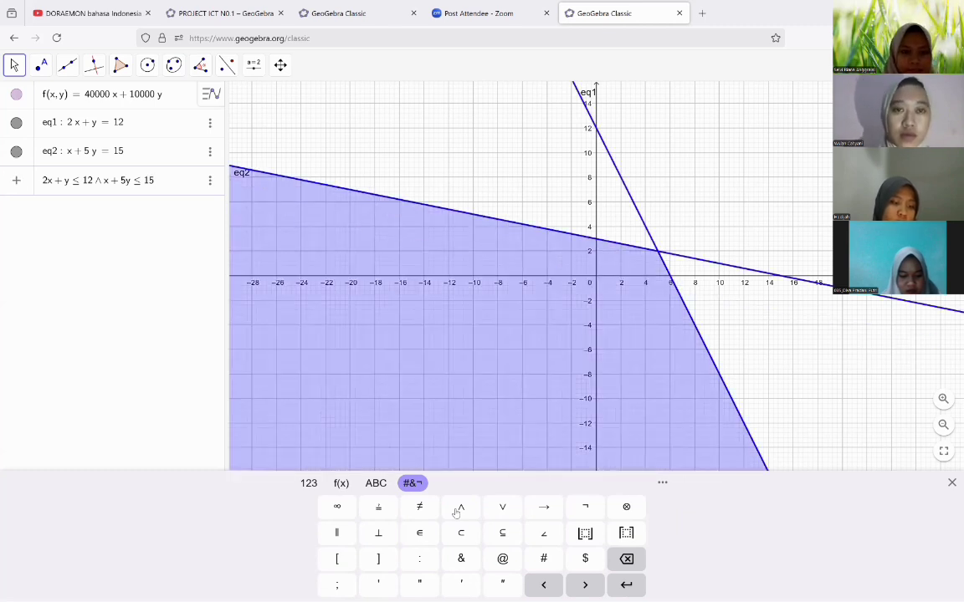
Step: Extend the combined inequality with ∧ x ≥ 0 ∧ y ≥ 0 and confirm the expression
click(461, 508)
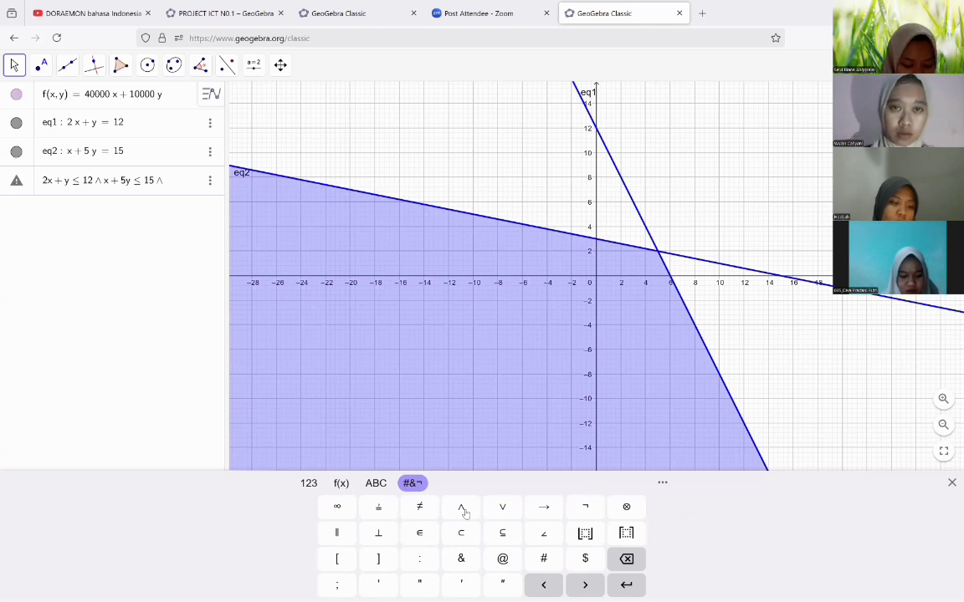
text(x)
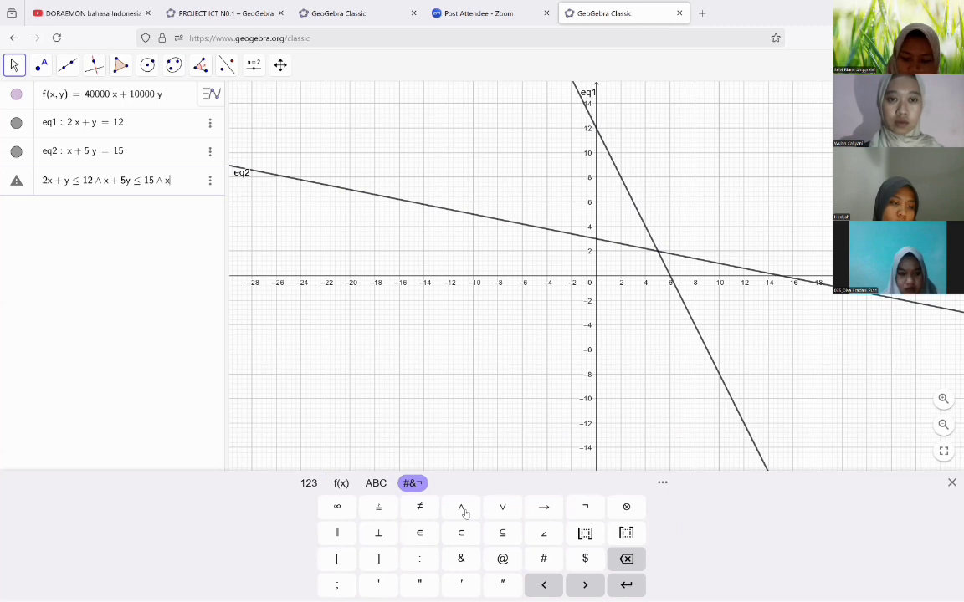
text(>=0)
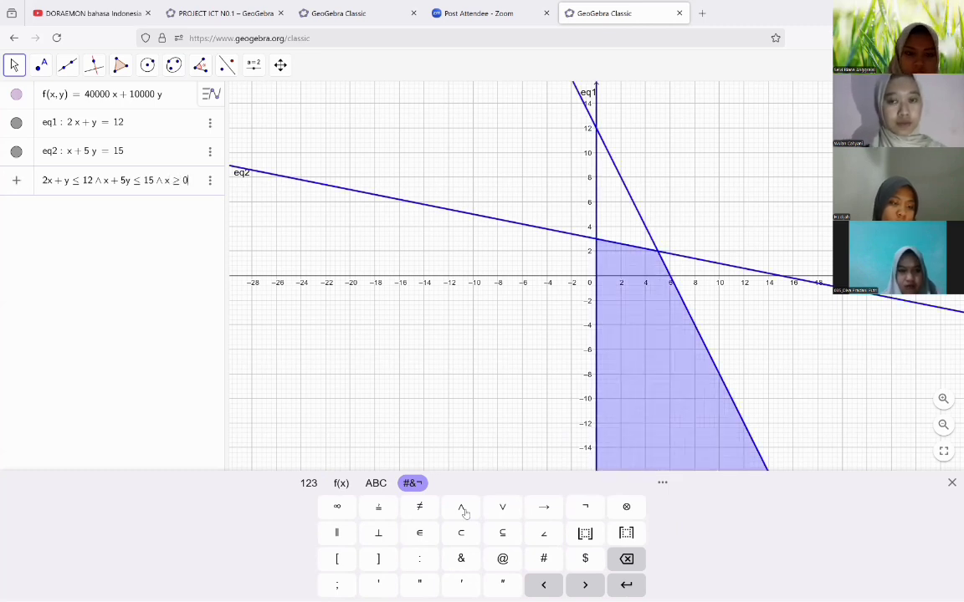
click(461, 508)
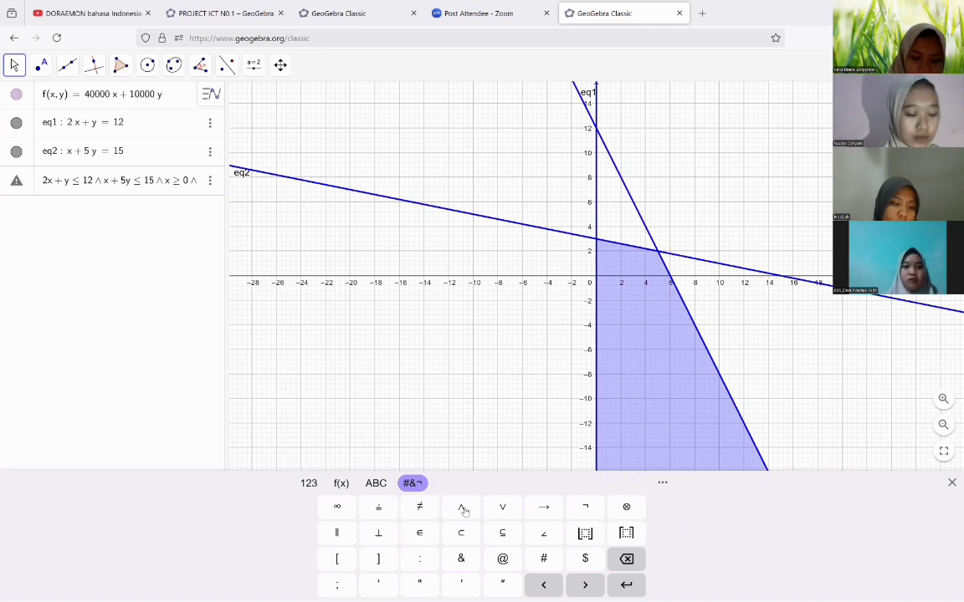
text(y ≥ )
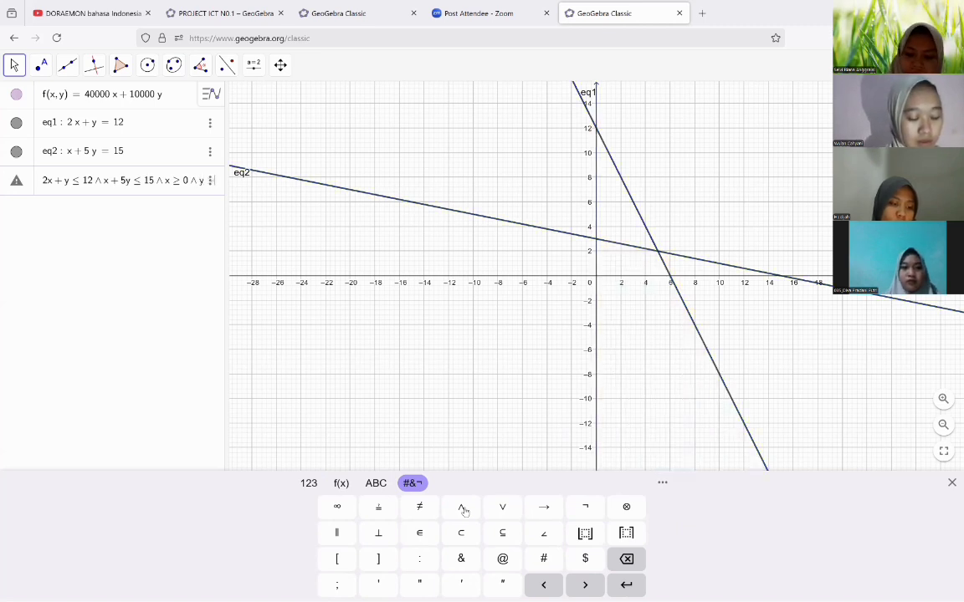
text(0)
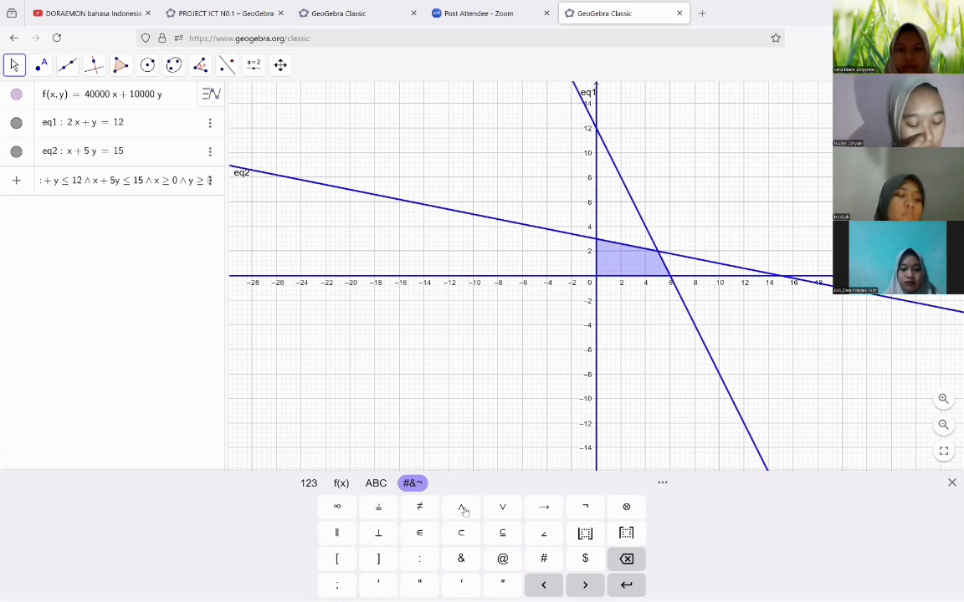
key(Return)
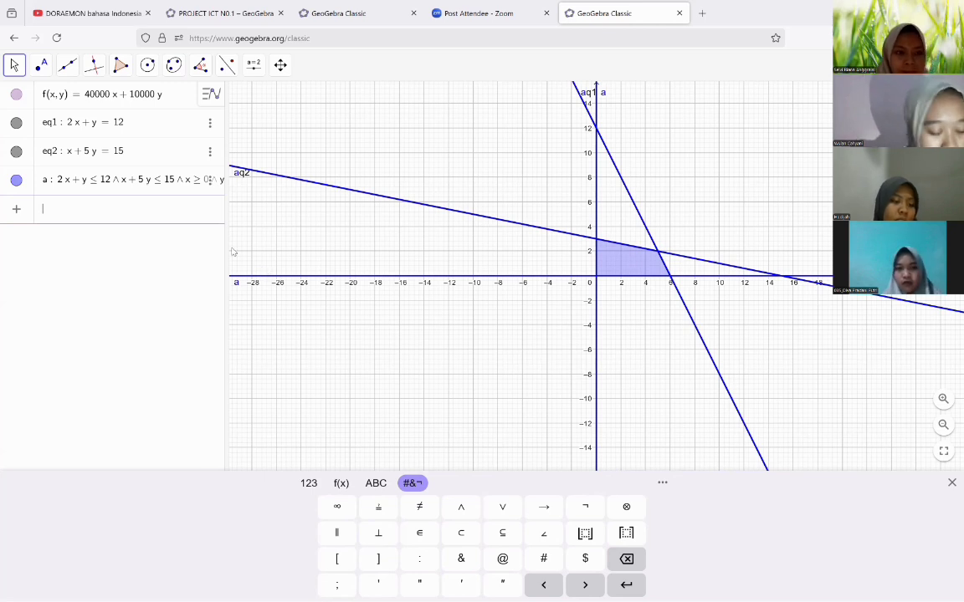
Step: Mark the intersection of the line x + 5y = 15 with the y-axis using the Intersect tool
click(36, 66)
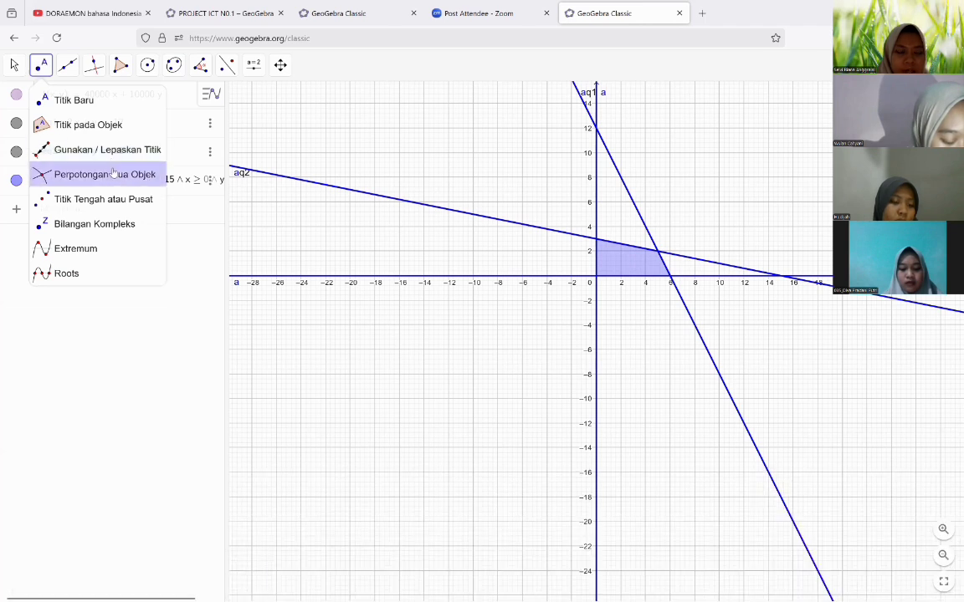
click(113, 172)
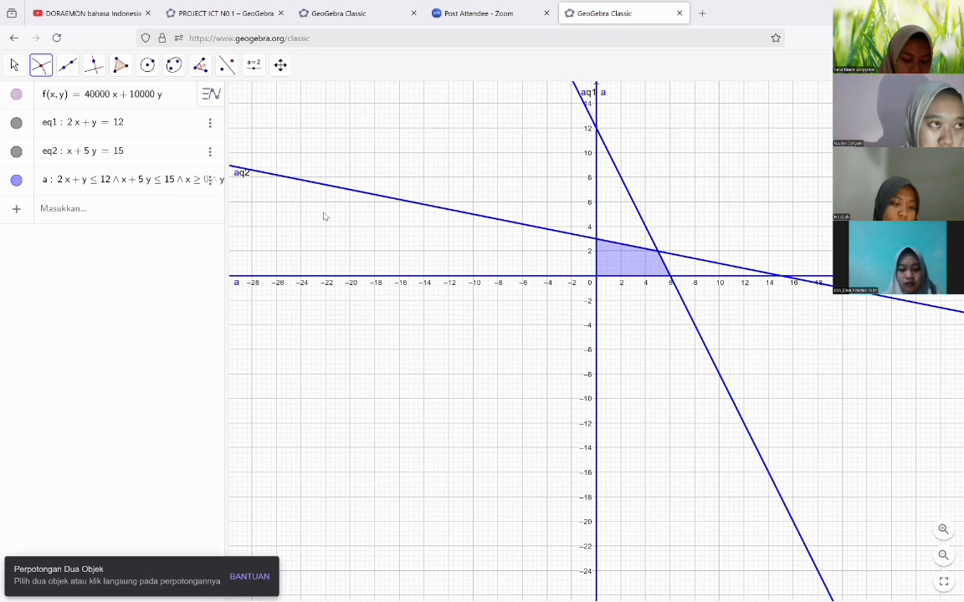
click(100, 152)
click(600, 158)
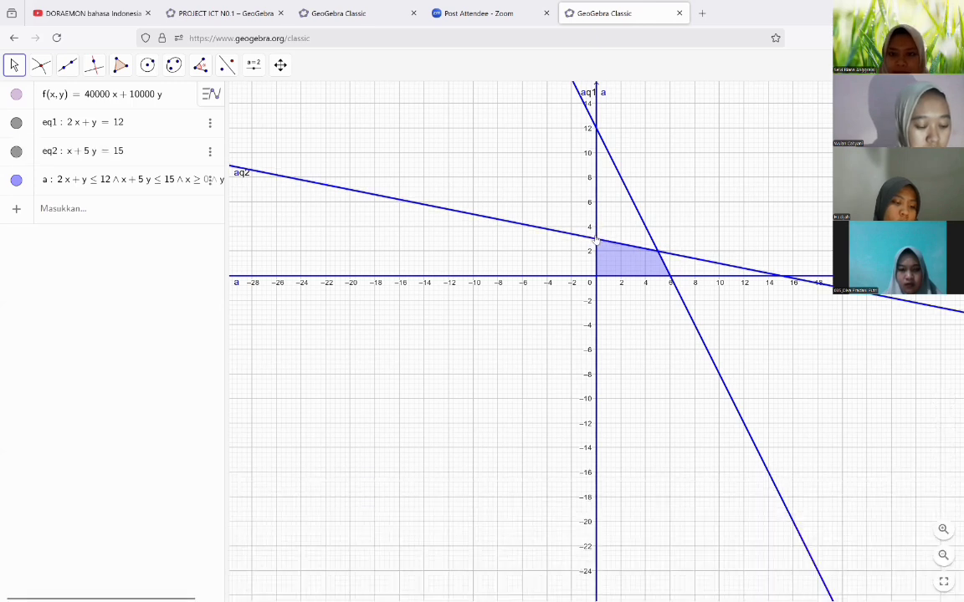
click(99, 153)
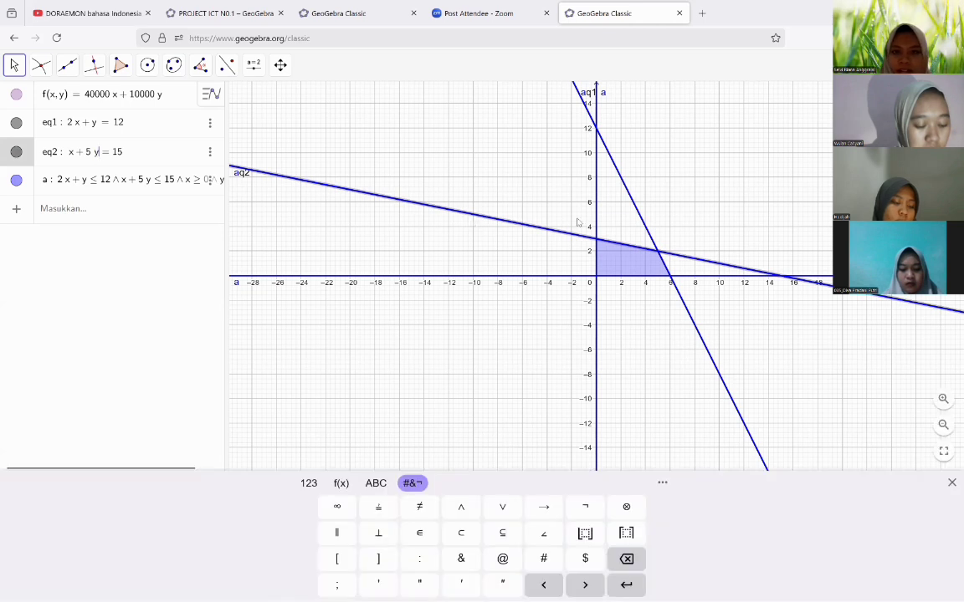
click(597, 240)
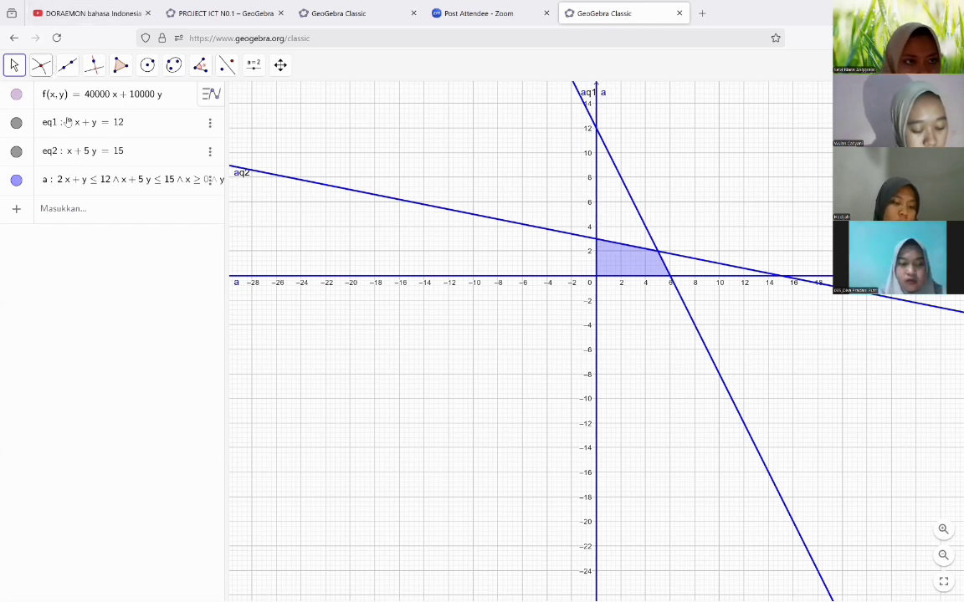
click(44, 67)
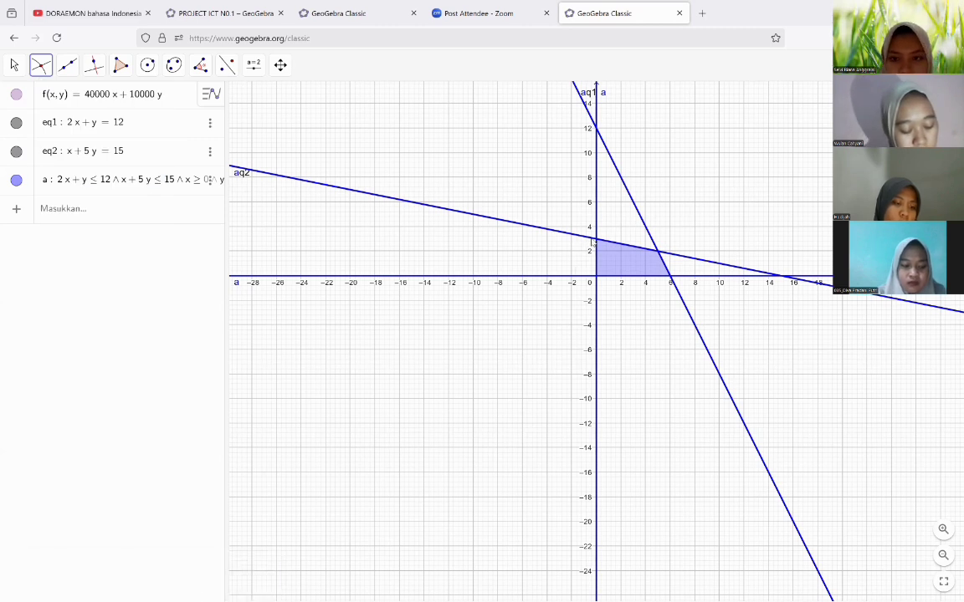
click(595, 240)
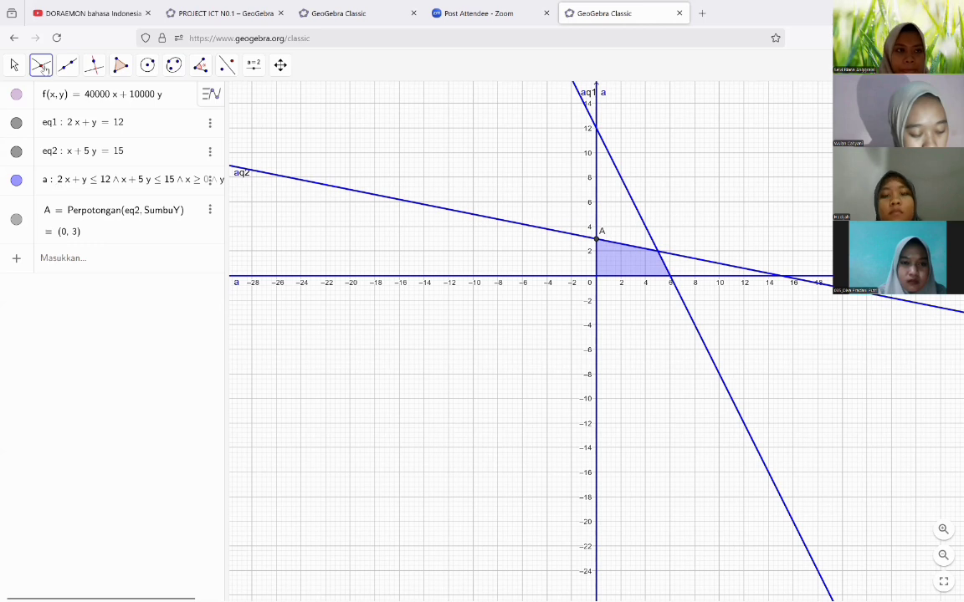
Step: Mark the intersection point of the two constraint lines 2x + y = 12 and x + 5y = 15
click(40, 64)
click(100, 175)
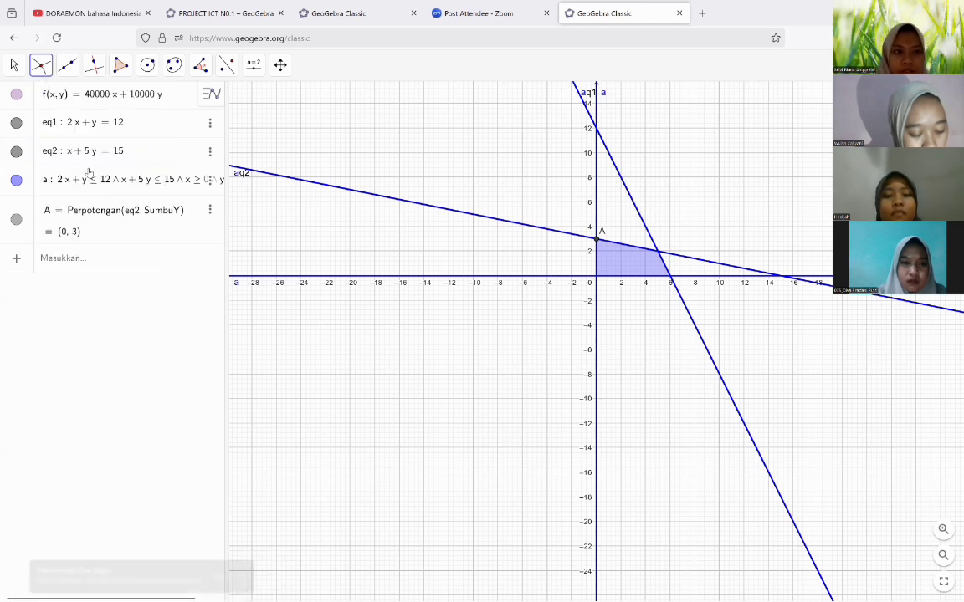
click(683, 259)
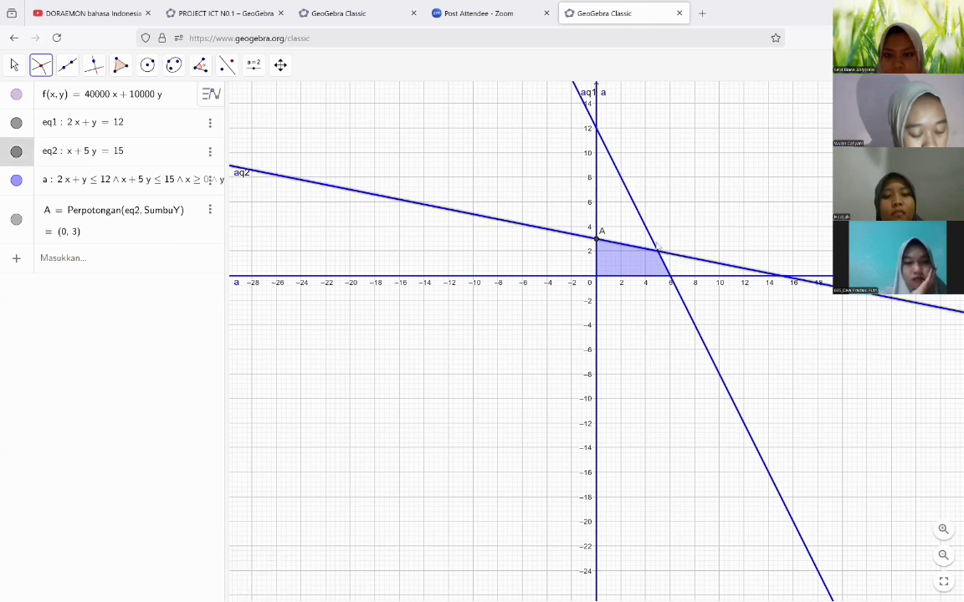
click(658, 250)
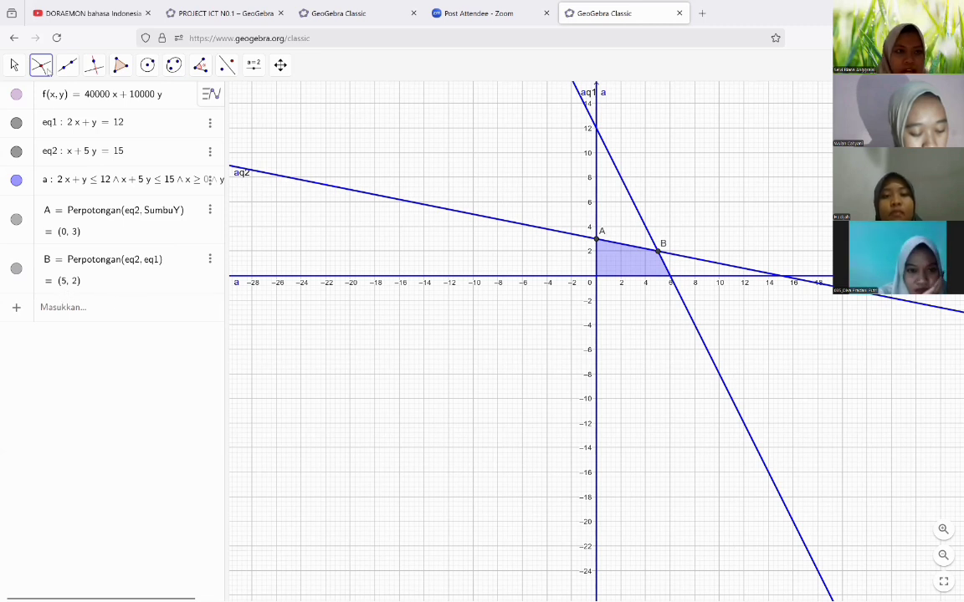
Step: Mark the intersection of the line 2x + y = 12 with the x-axis
click(42, 64)
click(107, 179)
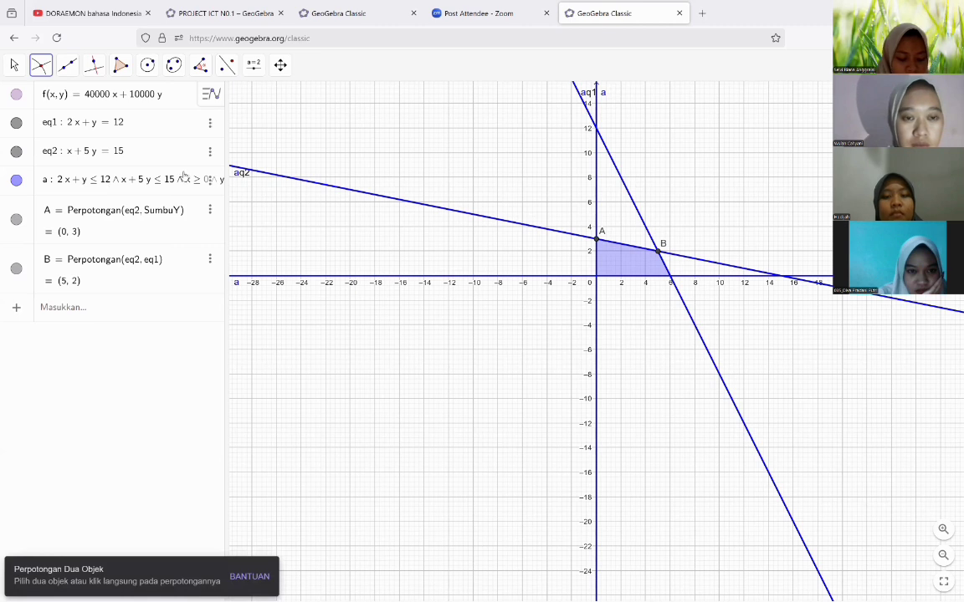
click(669, 279)
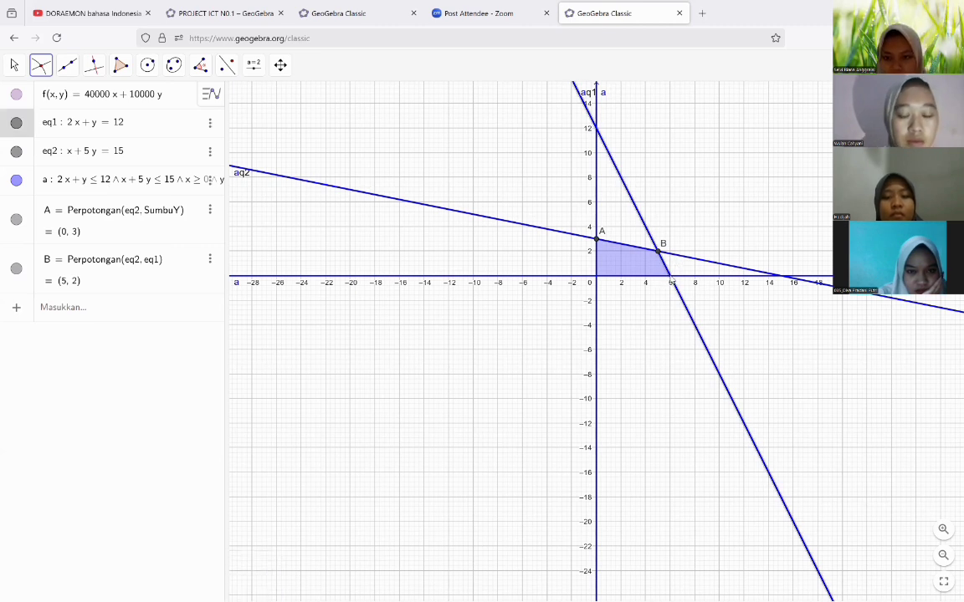
click(667, 276)
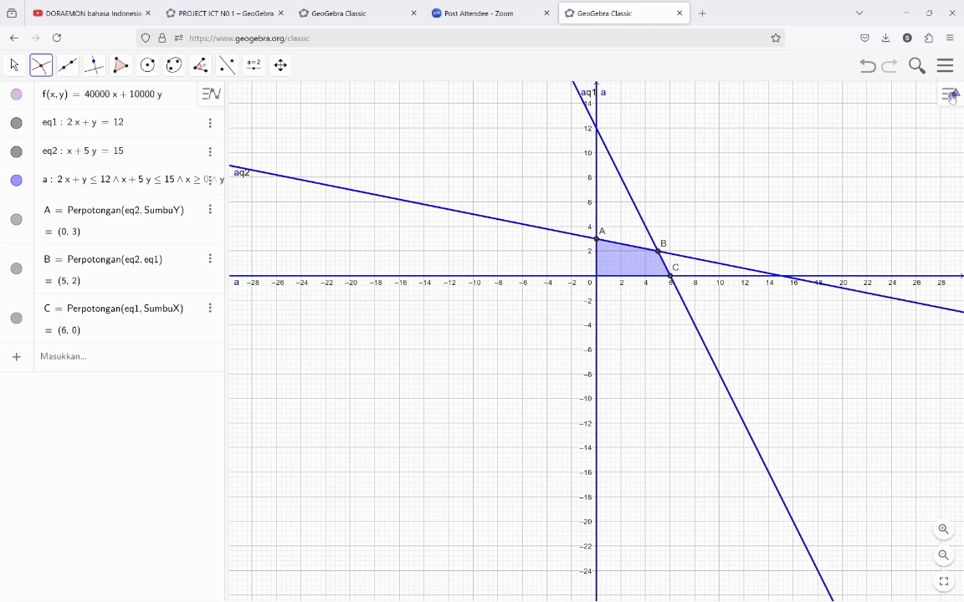
Step: Show the Spreadsheet view alongside the graph
click(950, 96)
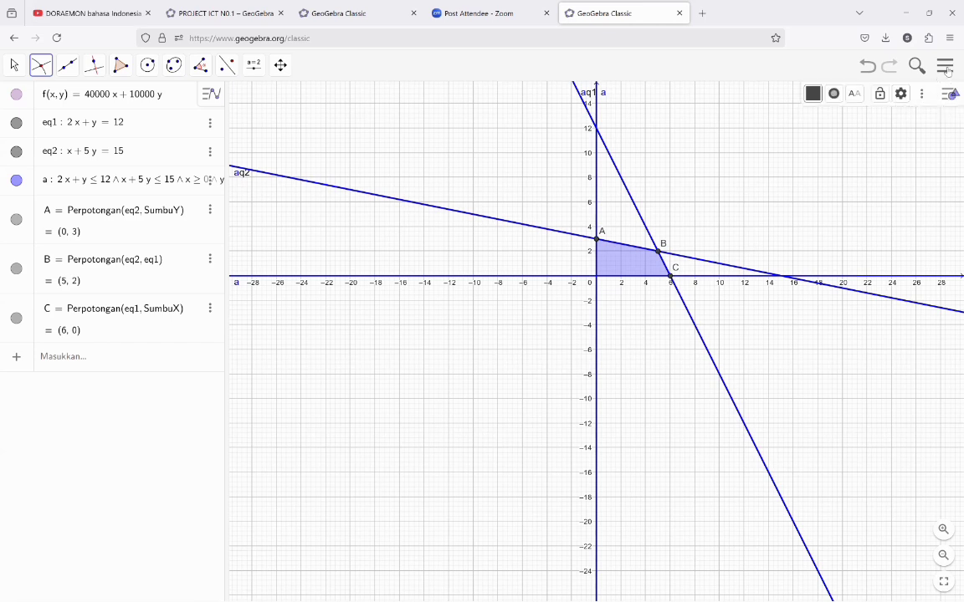
click(947, 70)
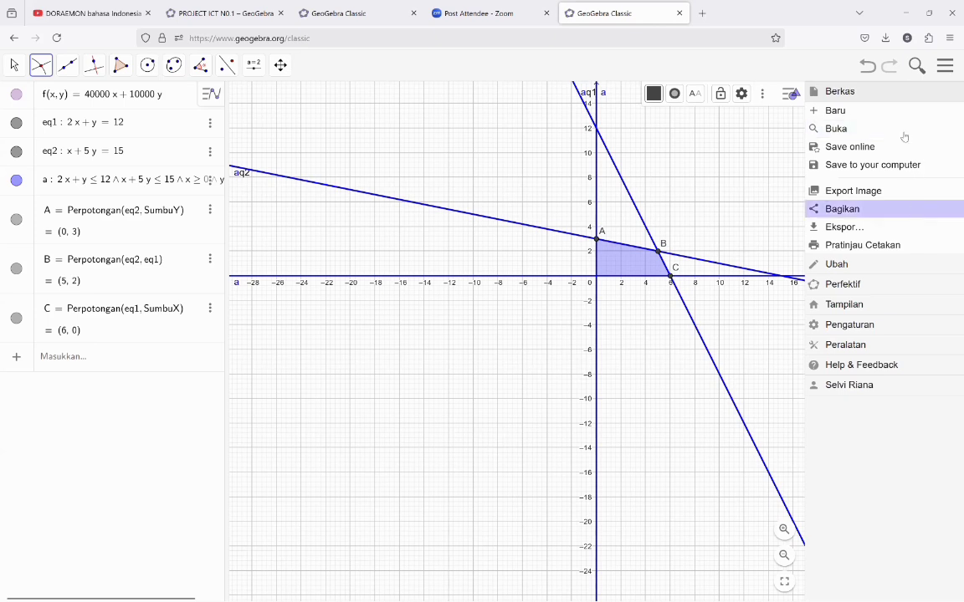
click(947, 65)
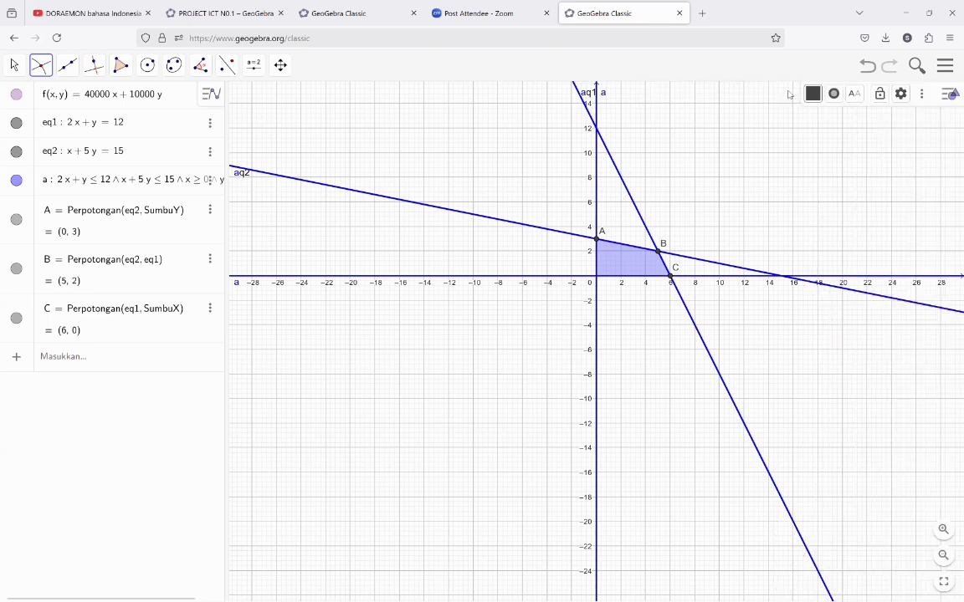
click(951, 91)
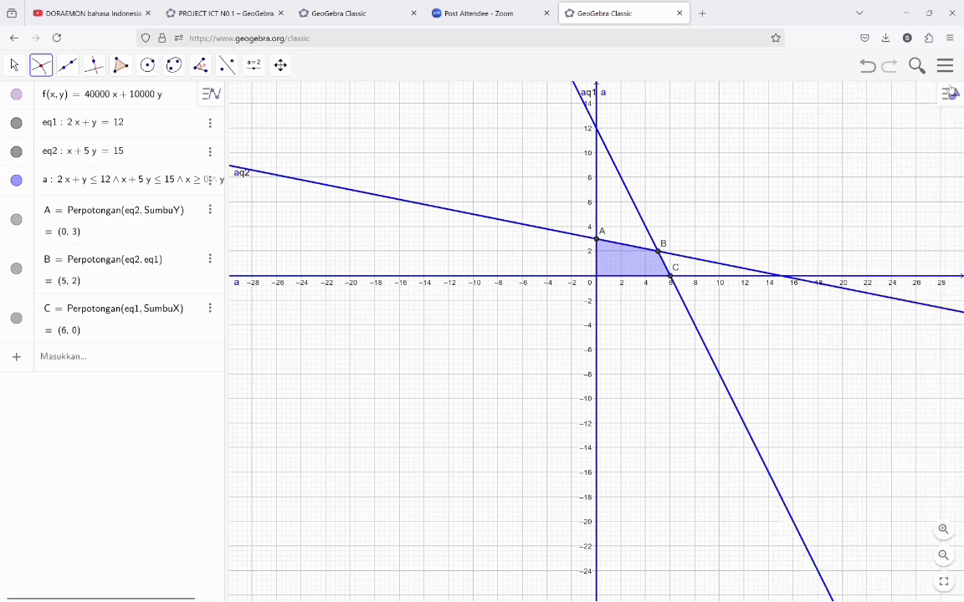
click(951, 92)
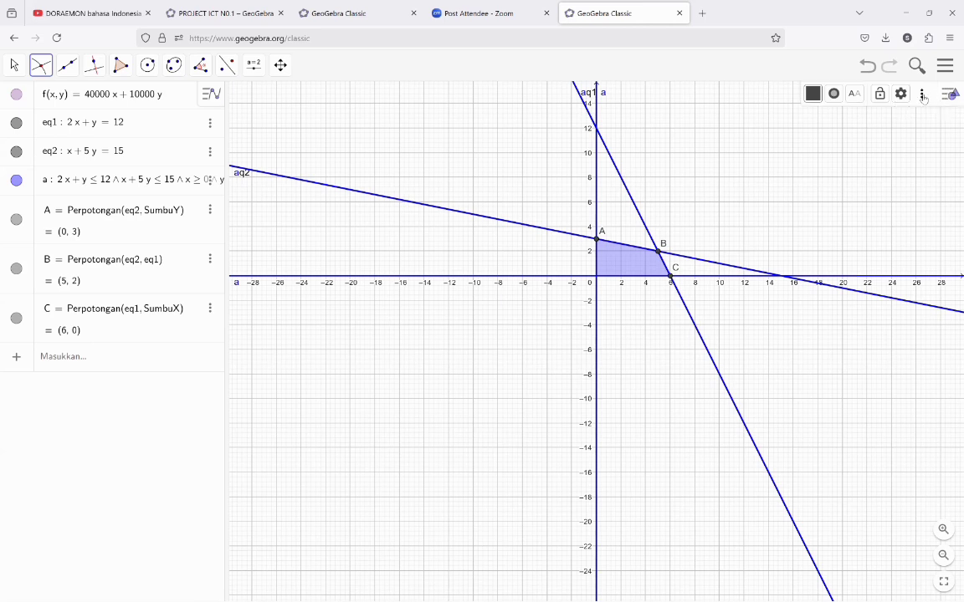
click(950, 93)
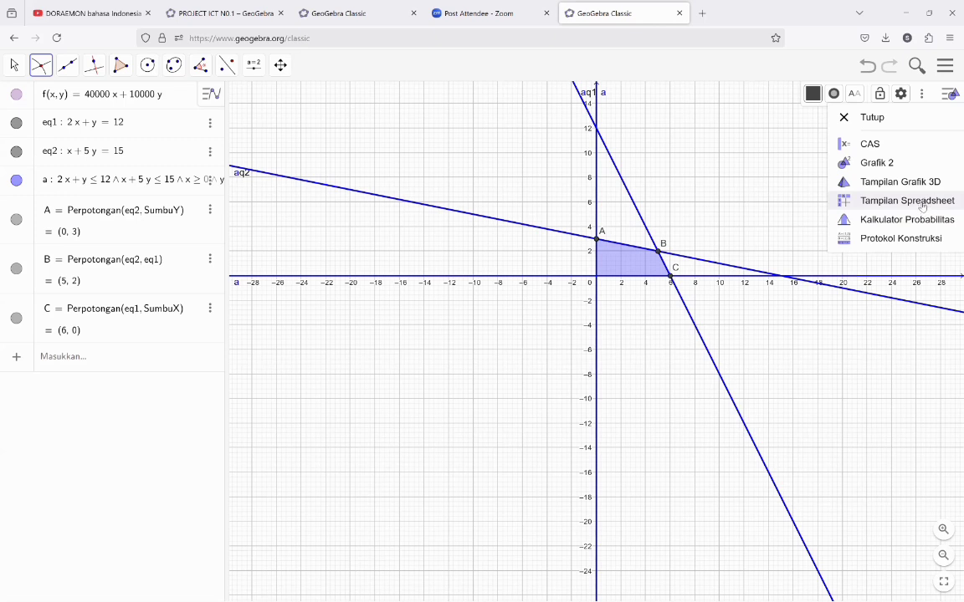
click(922, 206)
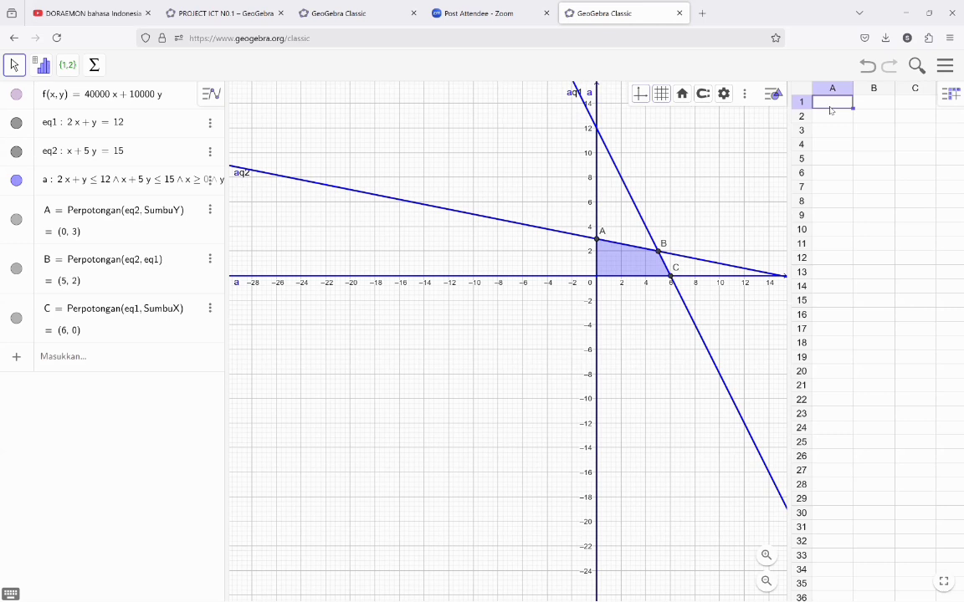
Step: Enter the heading titik in spreadsheet cell A1
text(titi)
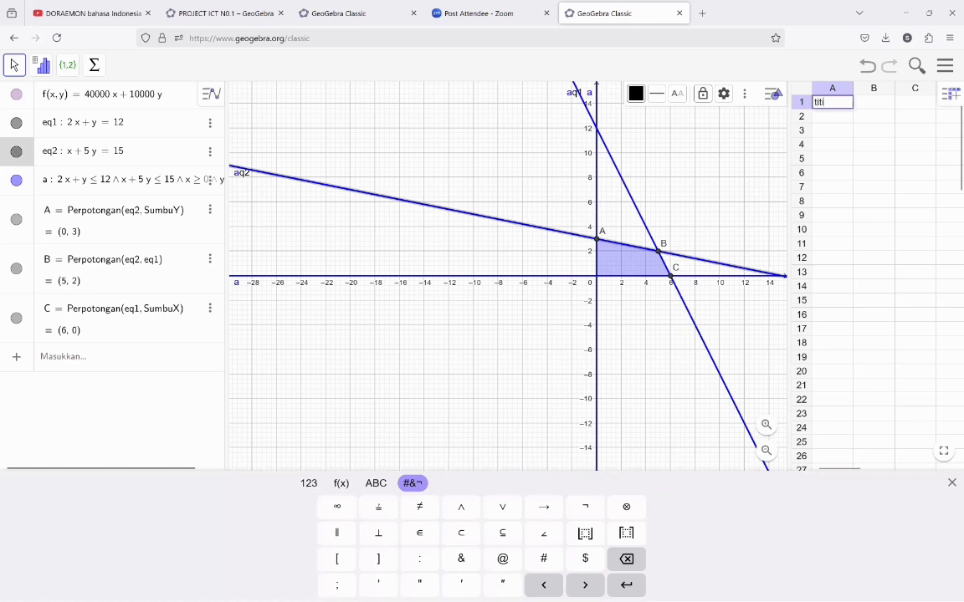
text(k)
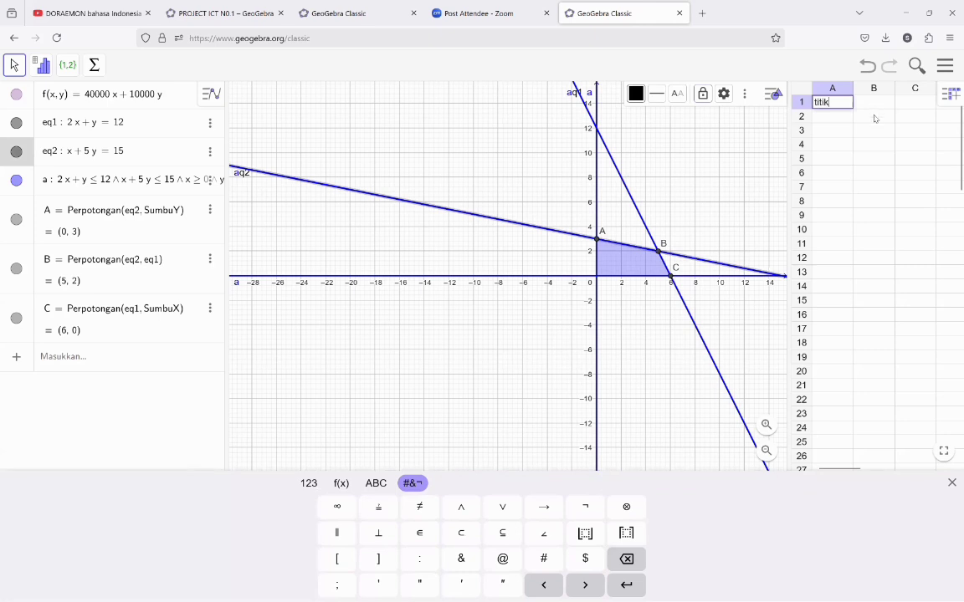
click(874, 118)
Step: Try to enter f(x,y) as the heading in cell B1 and clear the cell again
click(871, 104)
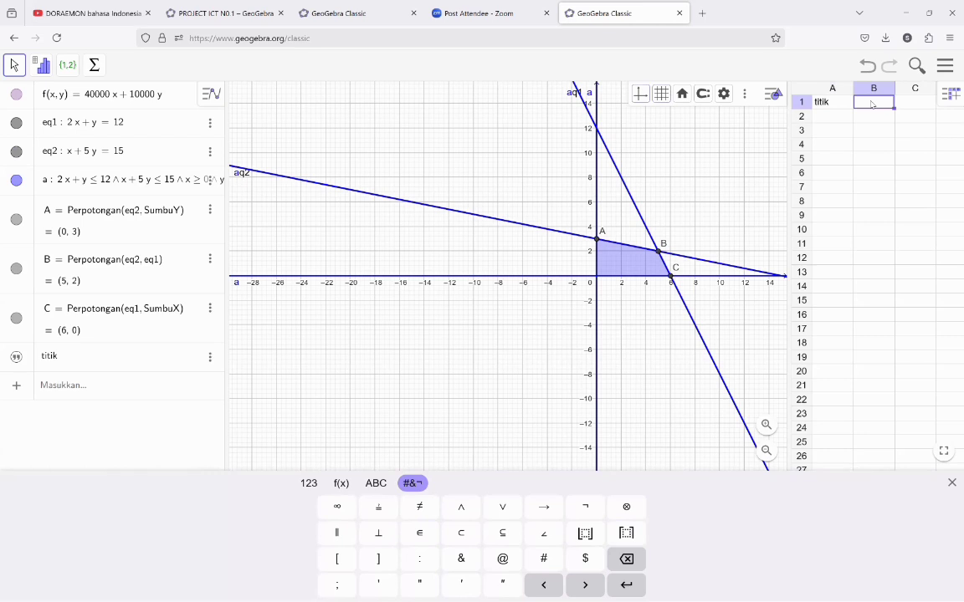
text(f(x,y)
key(Return)
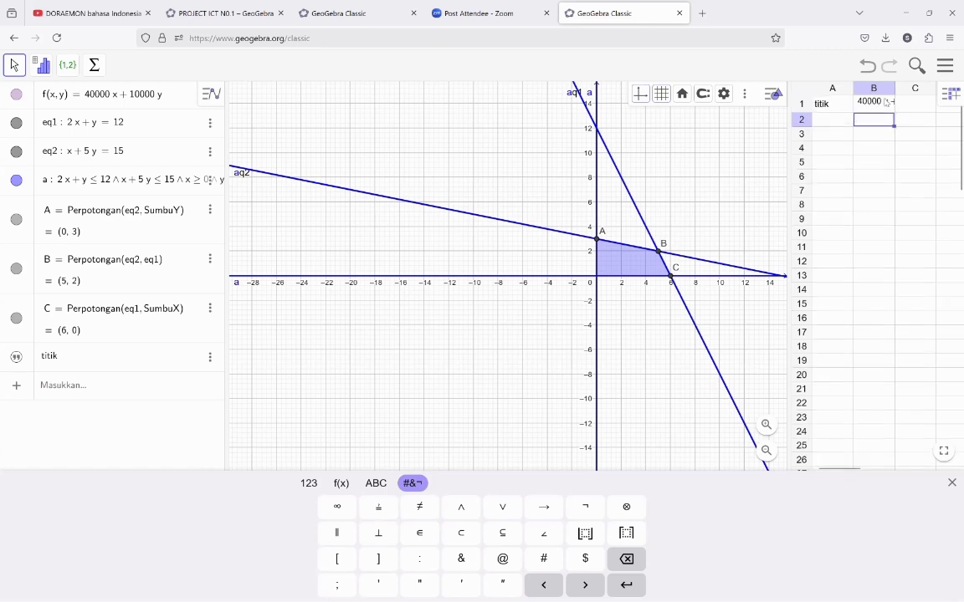
click(885, 101)
key(Delete)
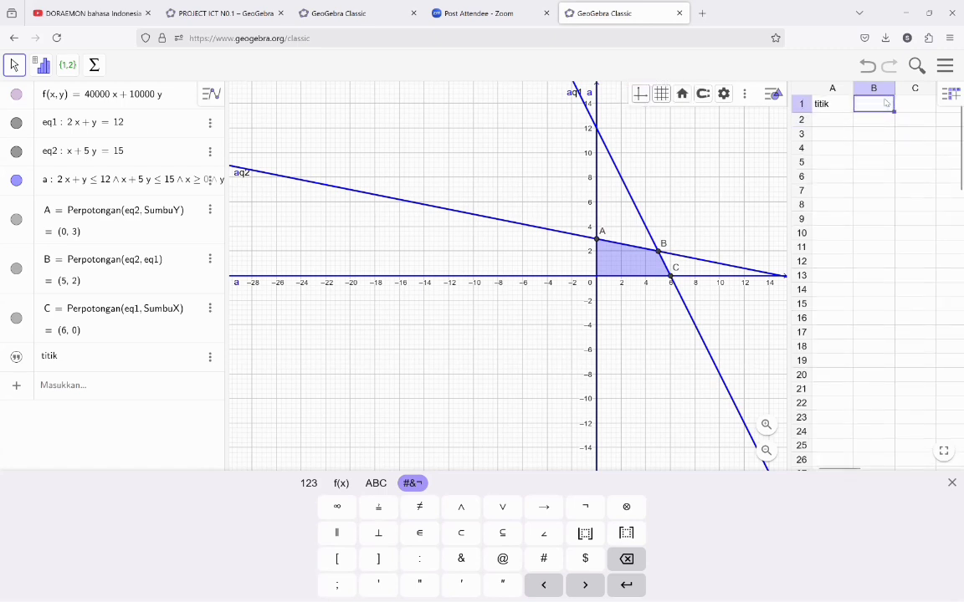
Step: Try to enter f(x,y) as plain heading text in spreadsheet cell B1
text(f(x))
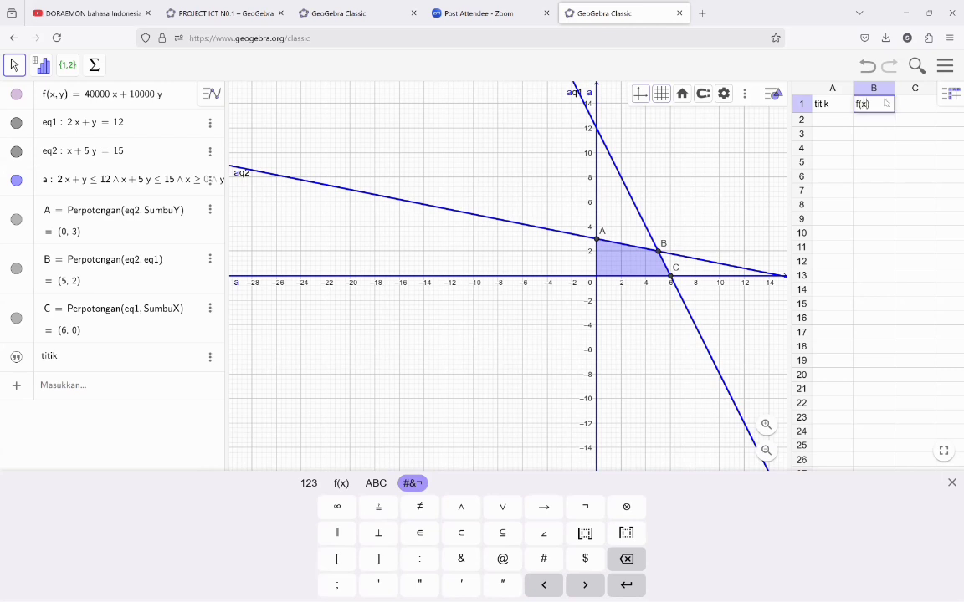
text(,y)
key(Return)
Step: Replace the content of spreadsheet cell B1 with the heading f(x, y)=z
click(883, 105)
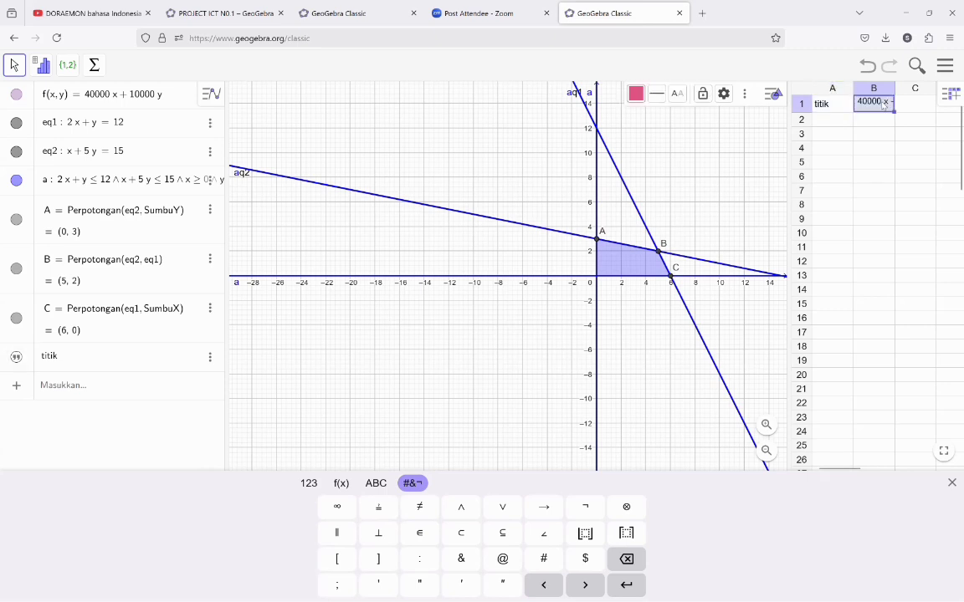
text(=f(x, y)
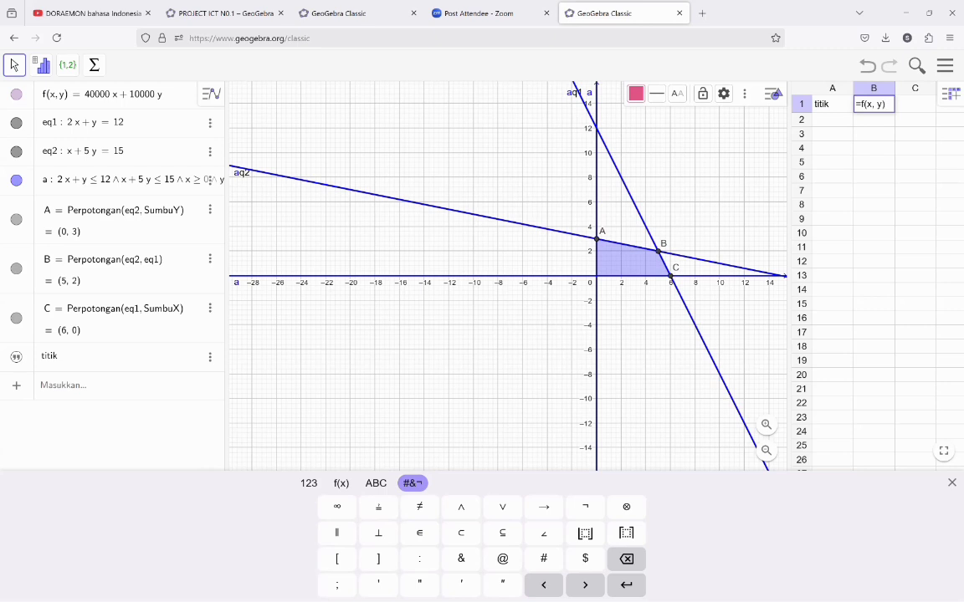
text()=z)
Step: List the corner points A, B and C in spreadsheet cells A2 to A4 under the titik heading
click(839, 122)
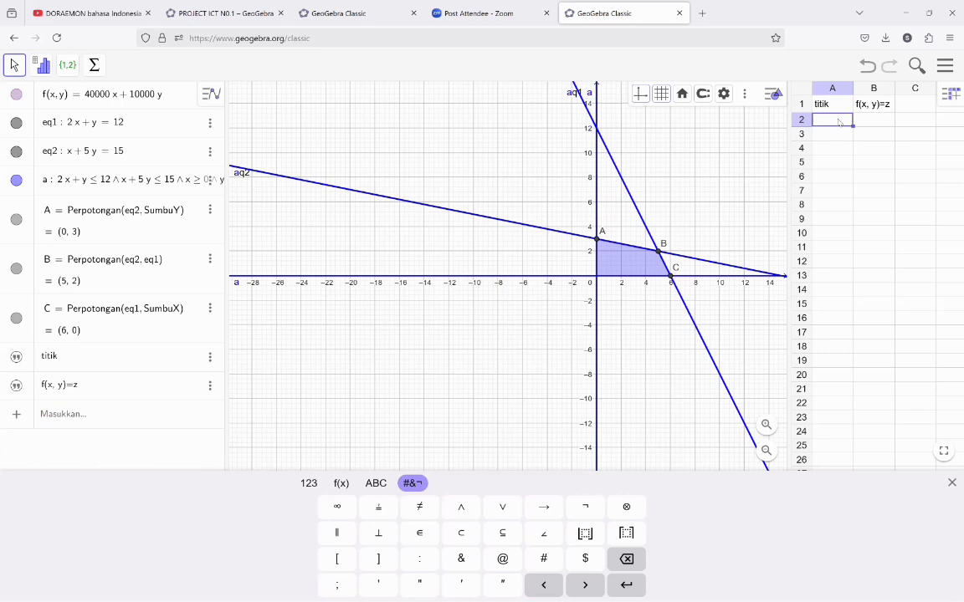
text(A)
key(Return)
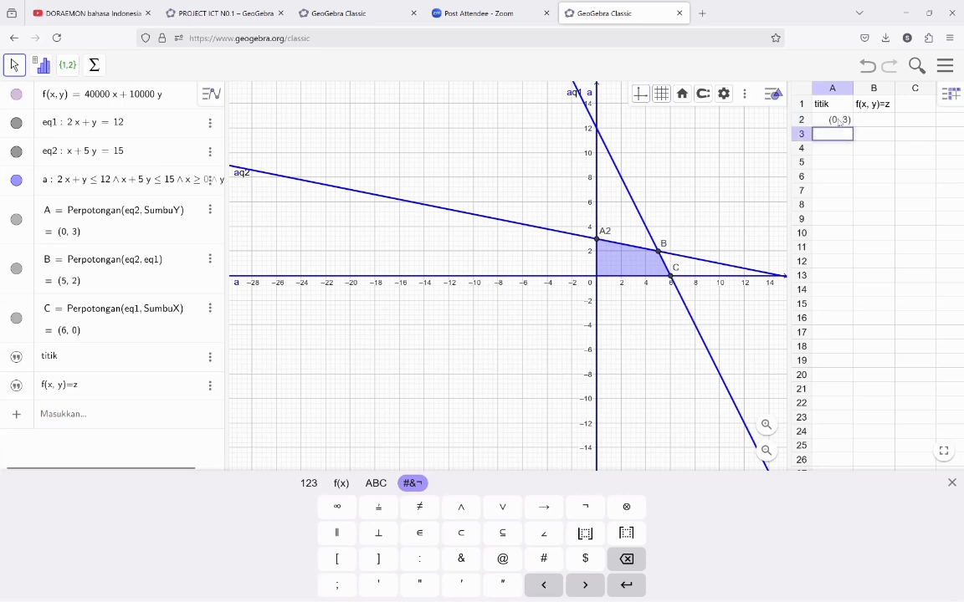
text(B)
key(Return)
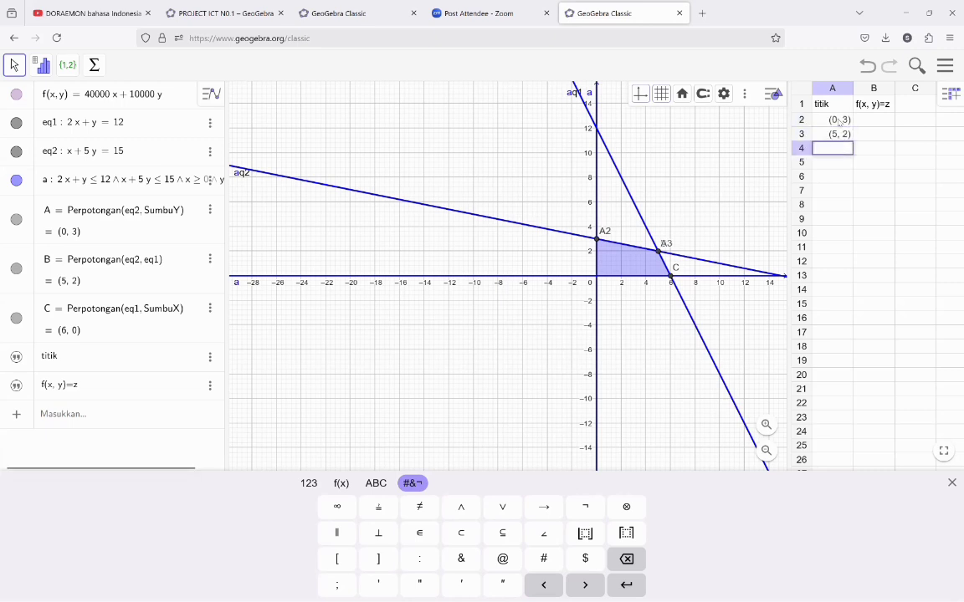
text(C)
key(Return)
click(874, 121)
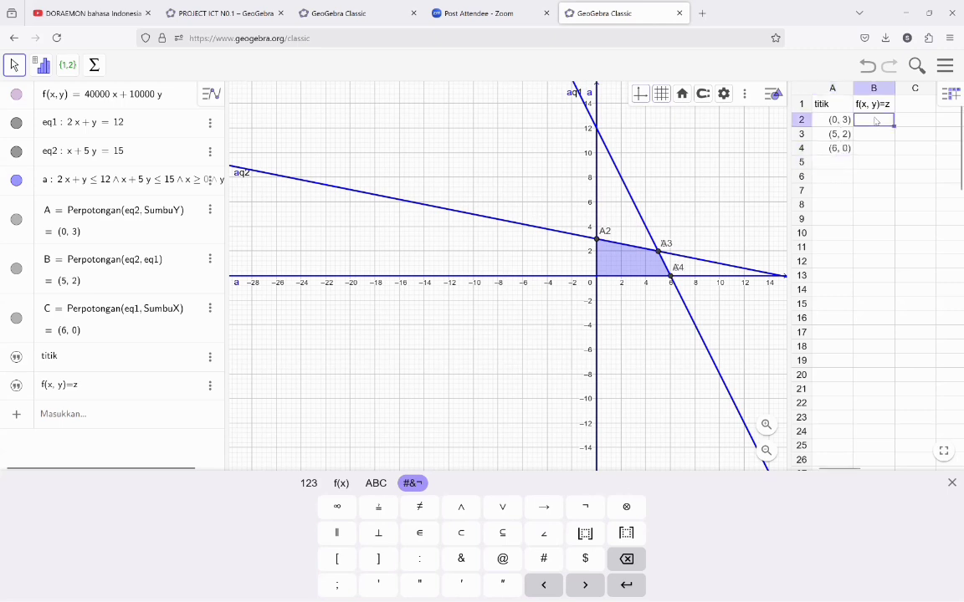
key(Up)
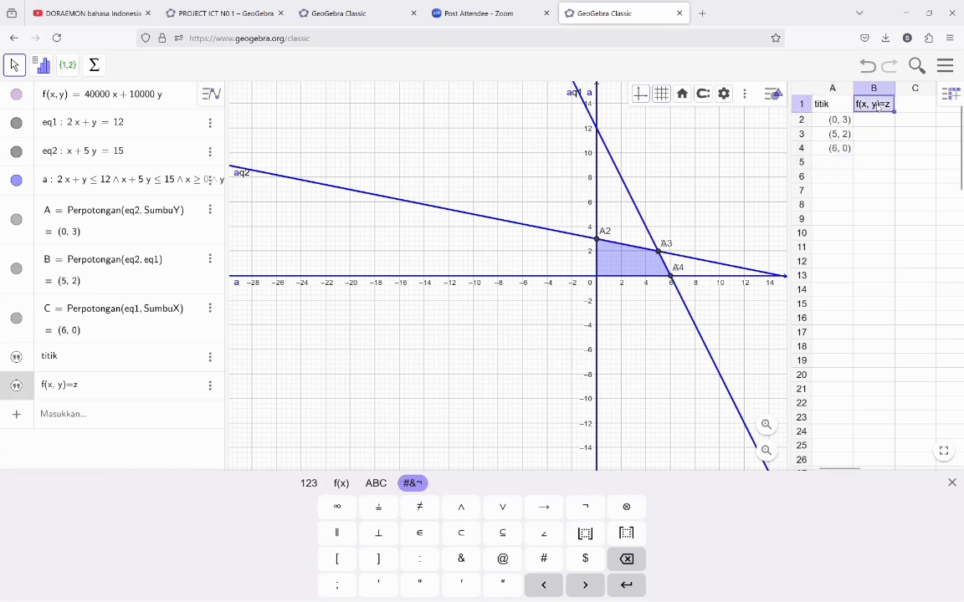
double_click(873, 104)
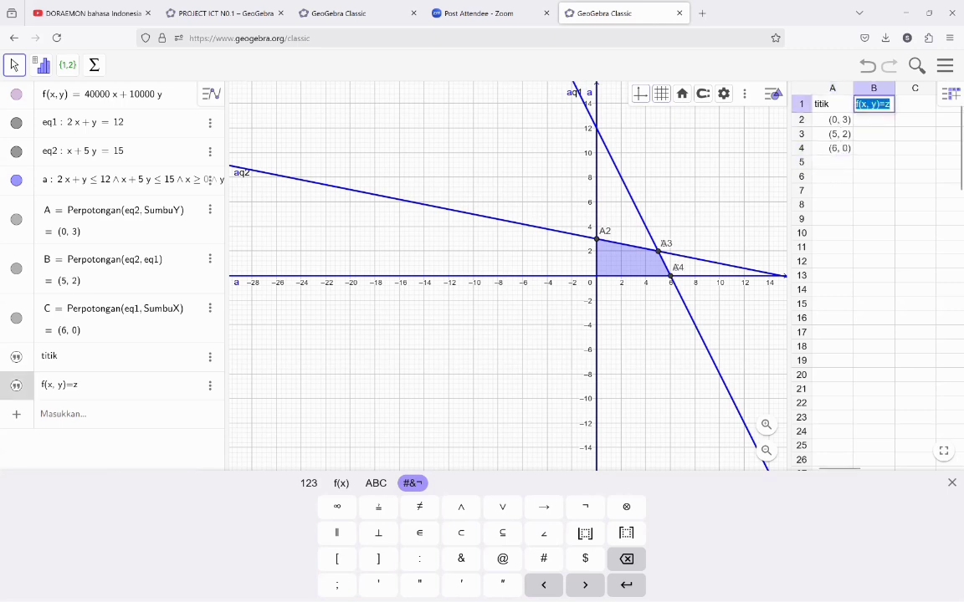
right_click(877, 122)
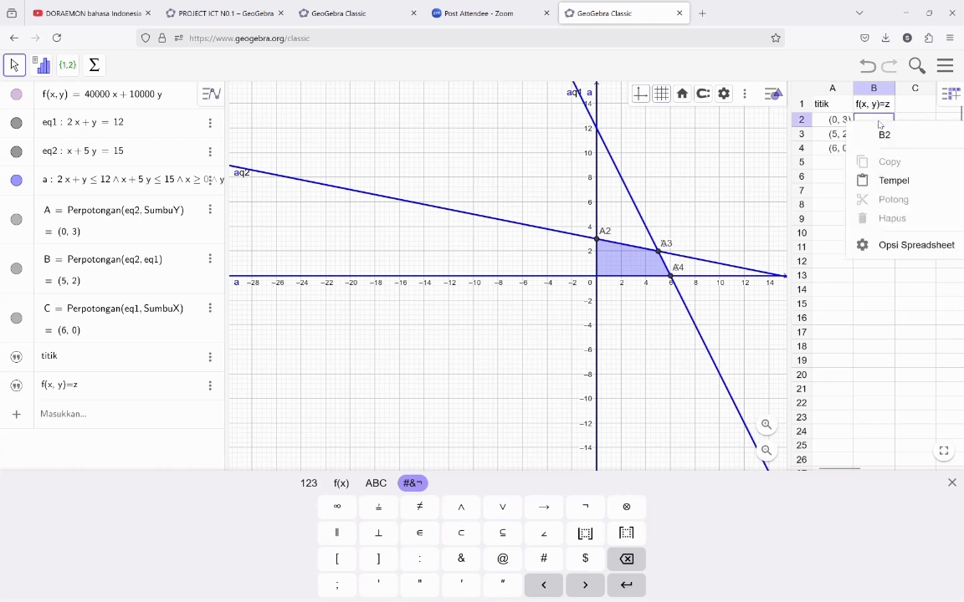
Step: Compute the objective values f(A), f(B) and f(C) in spreadsheet cells B2 to B4
click(872, 123)
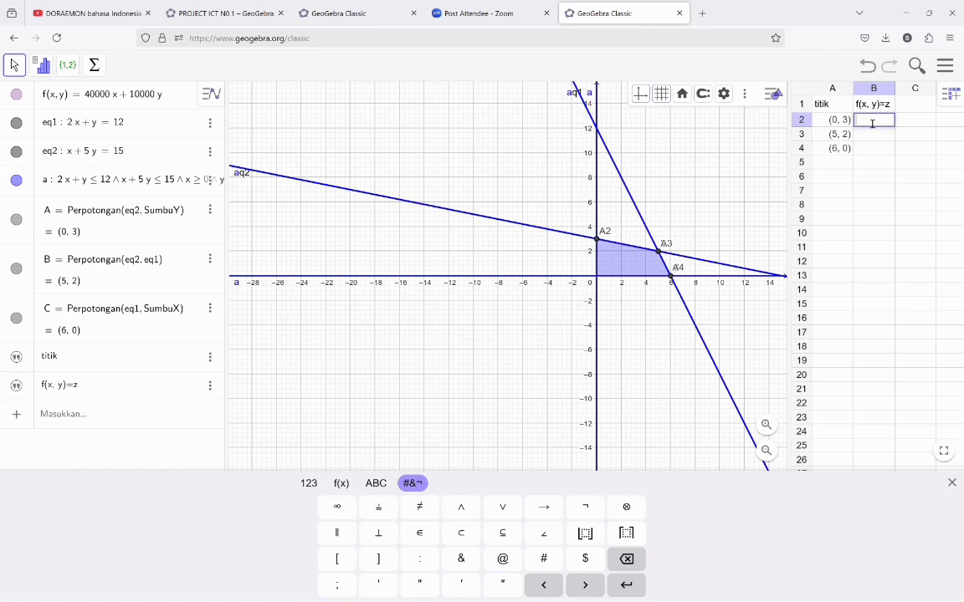
text(f(A))
key(Return)
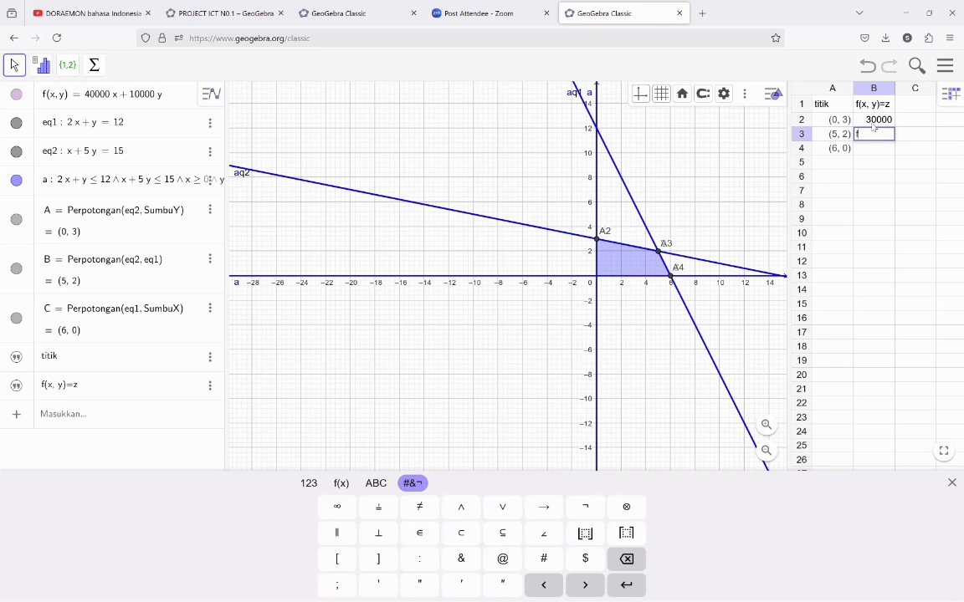
text(f(B))
key(Return)
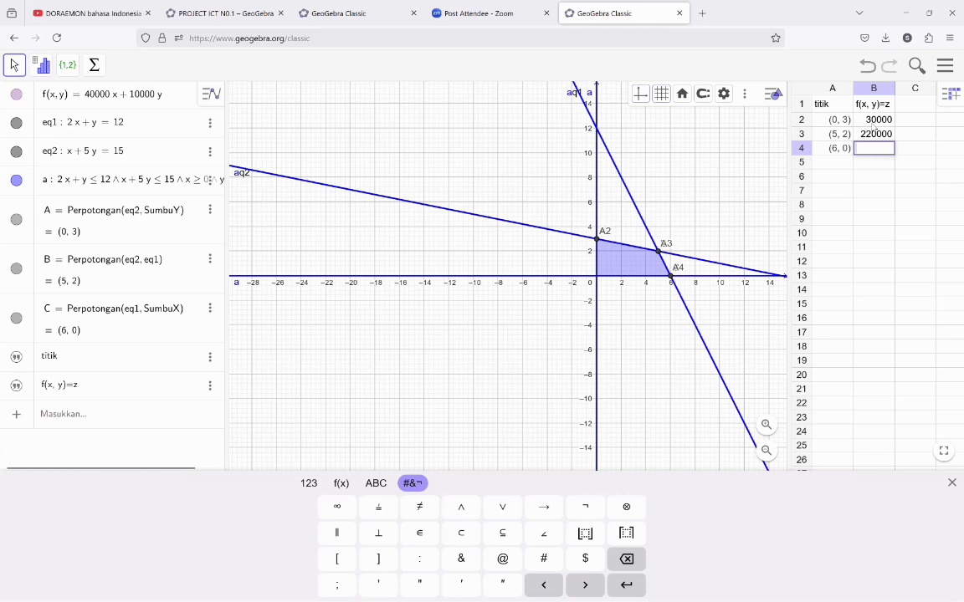
text(f(C)
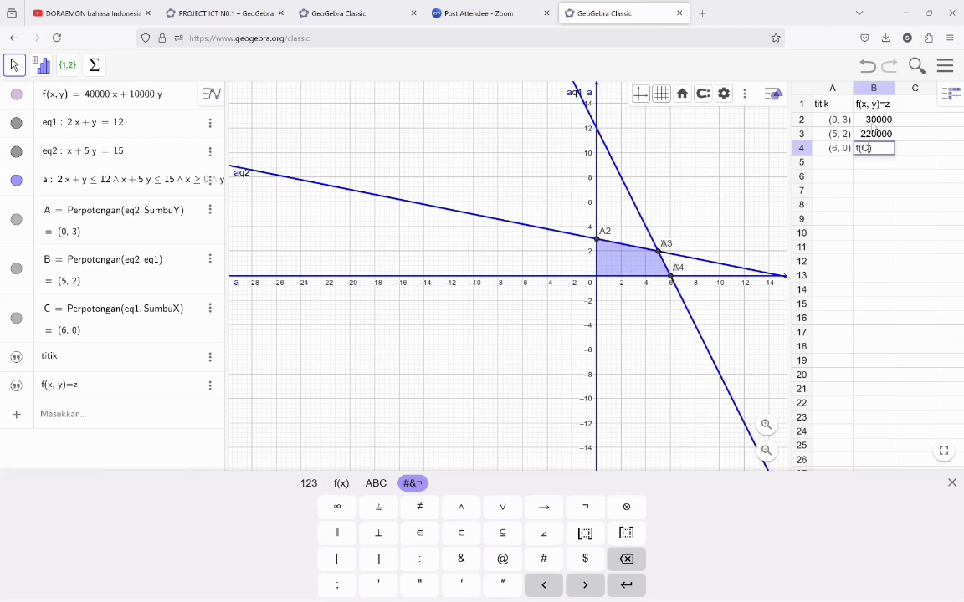
key(Return)
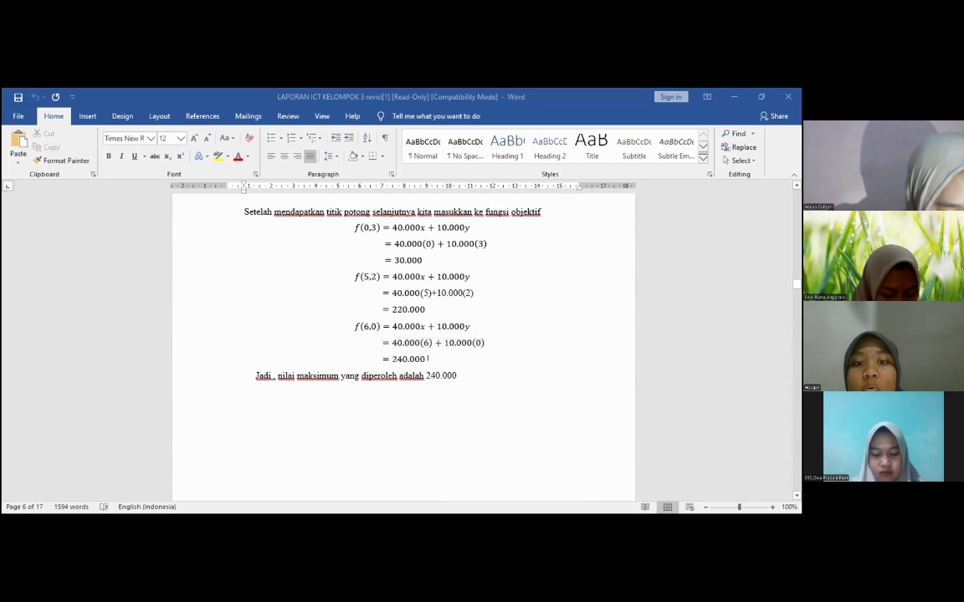
Step: Examine the Word report from the end of the first problem's solution through problem 2 on the parking lot and its worked answer
scroll(460, 377, down, 8)
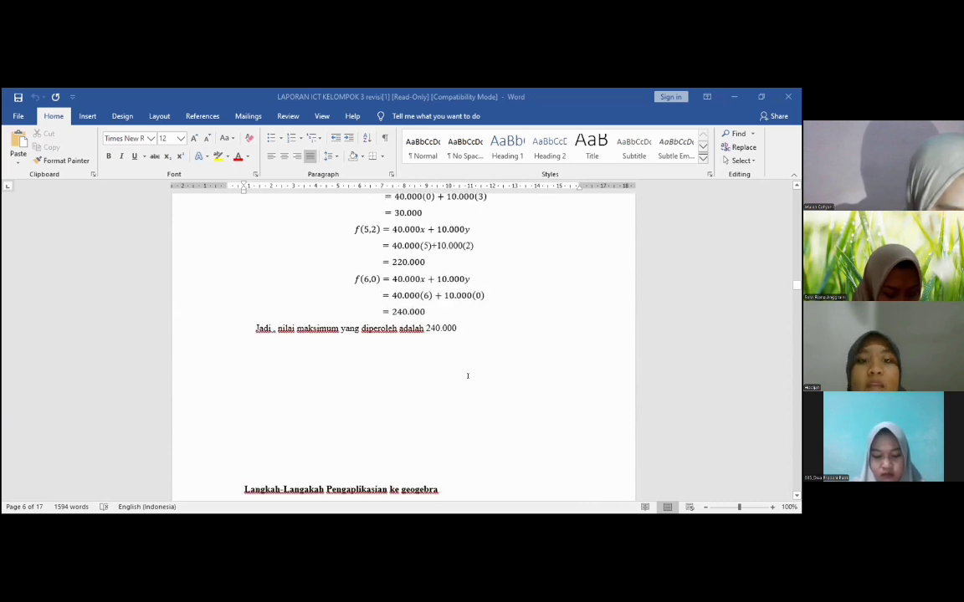
scroll(467, 377, down, 10)
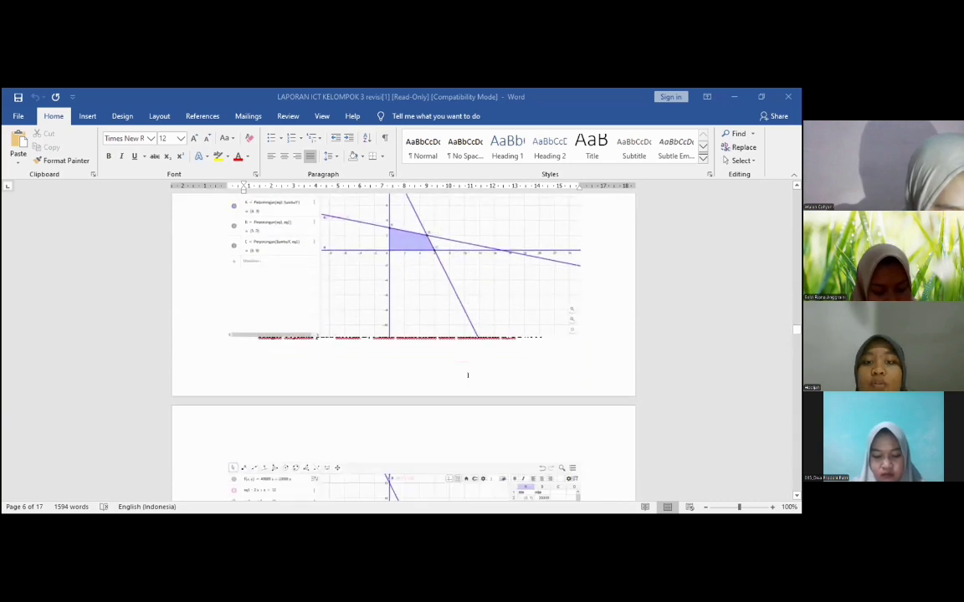
scroll(467, 376, down, 15)
scroll(467, 377, up, 2)
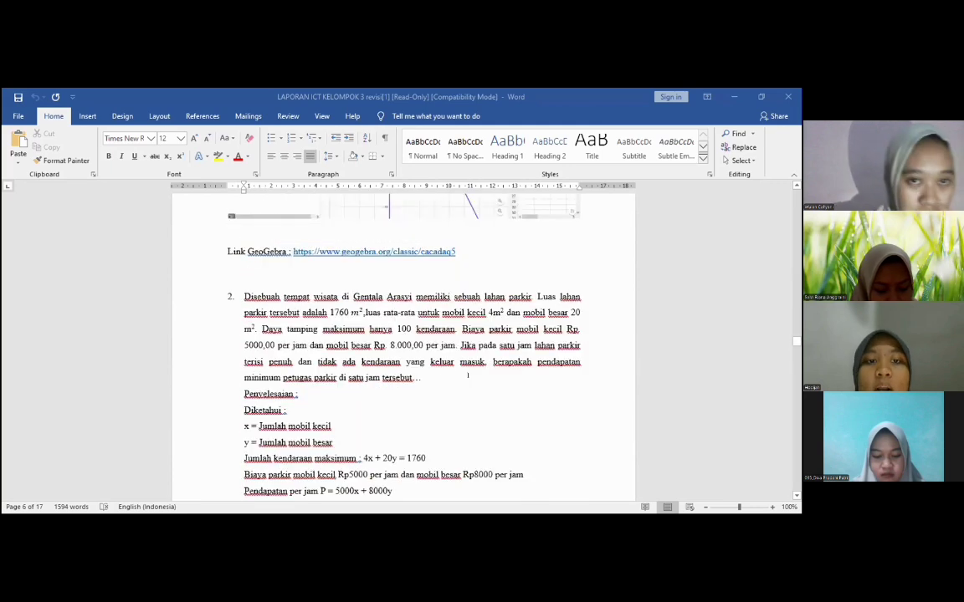
scroll(467, 376, down, 2)
scroll(467, 375, down, 1)
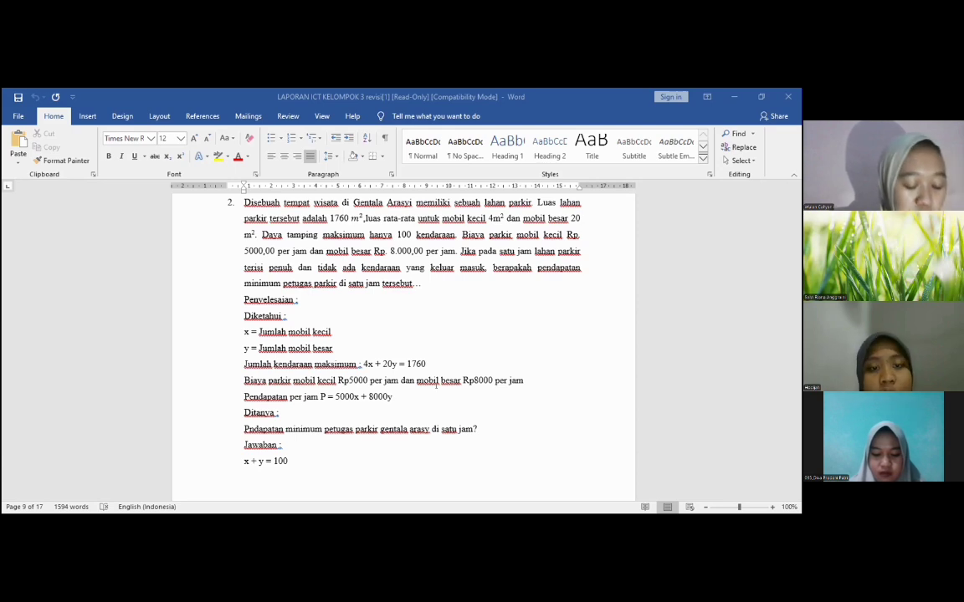
scroll(436, 385, down, 1)
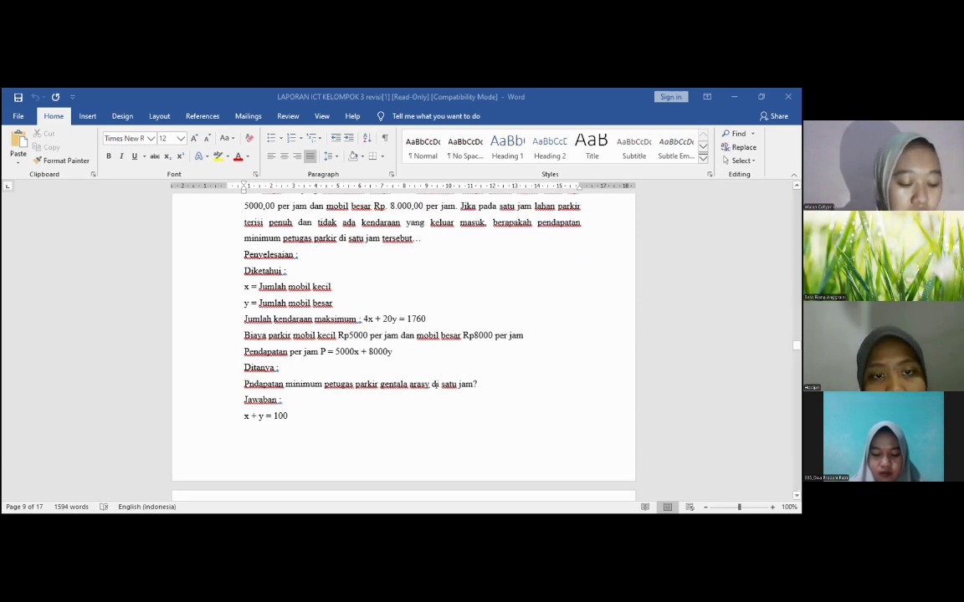
scroll(436, 385, down, 7)
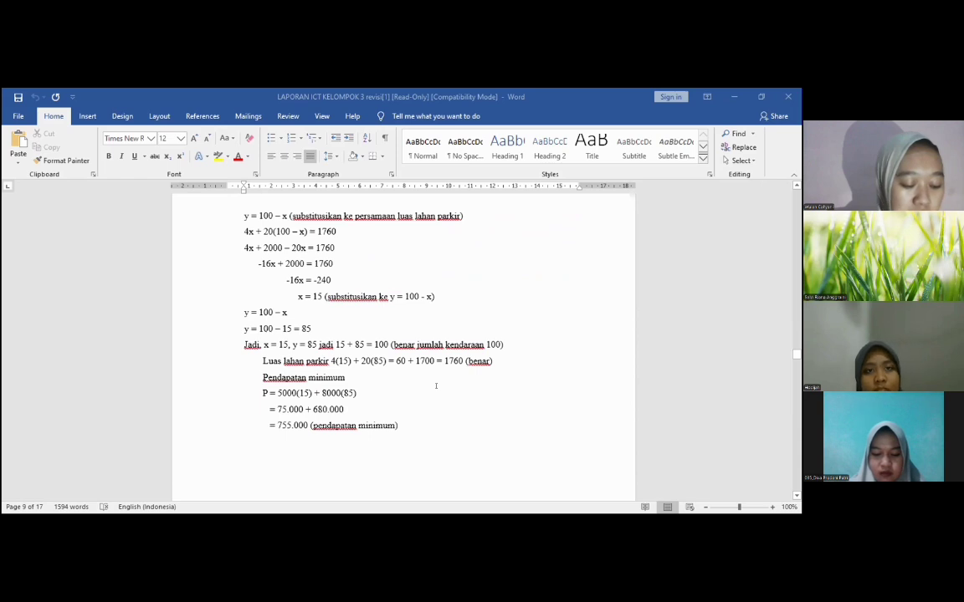
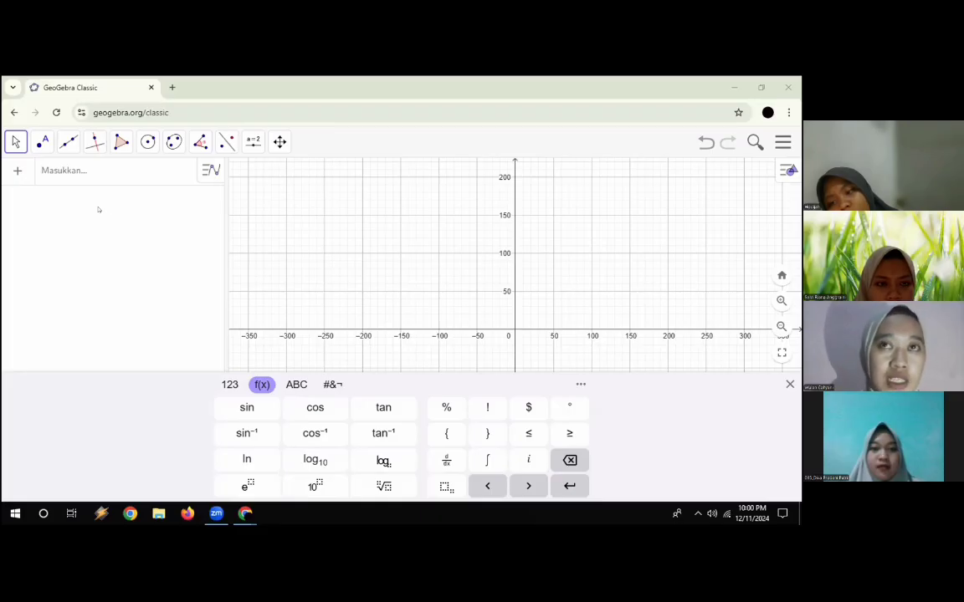
Step: Define the objective function f(x, y) = 5000x + 8000y in the empty GeoGebra Classic worksheet
click(70, 171)
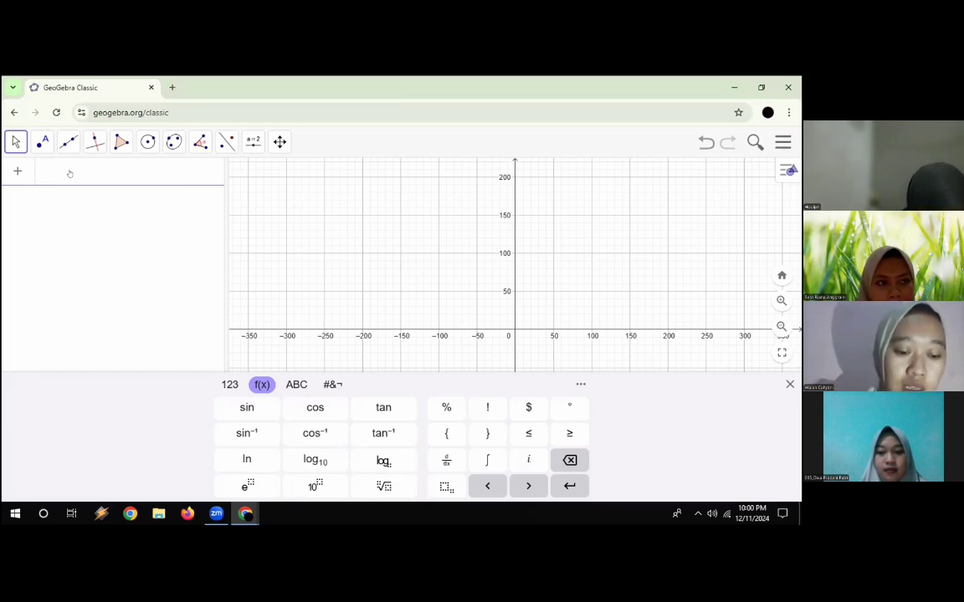
text((x, y) = 5000)
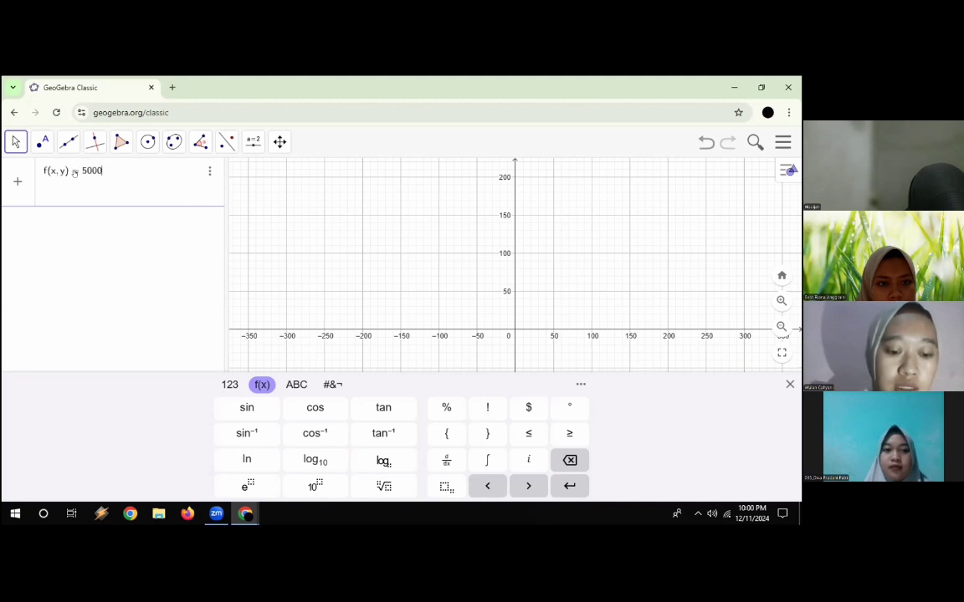
text(x + 8000y)
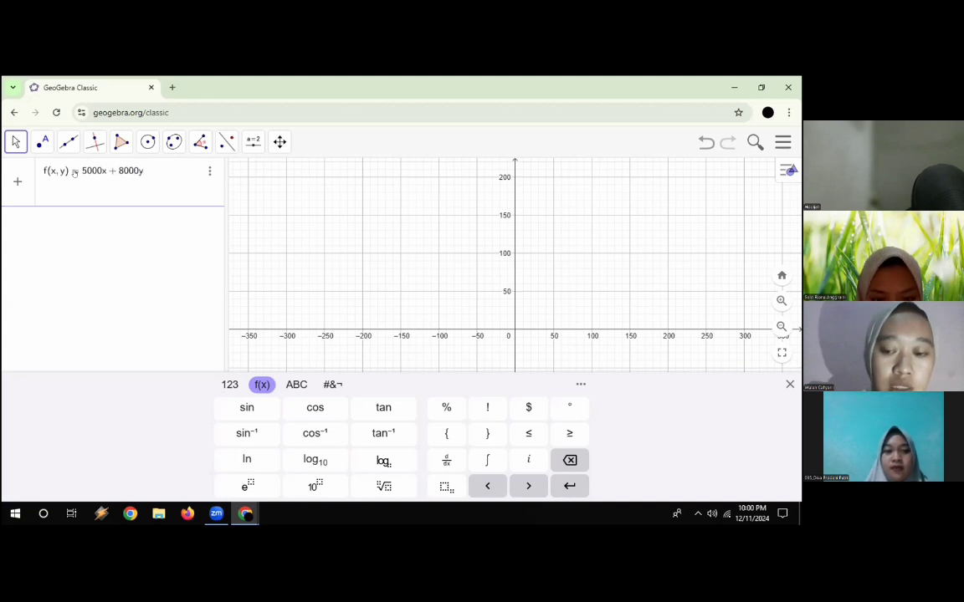
key(Return)
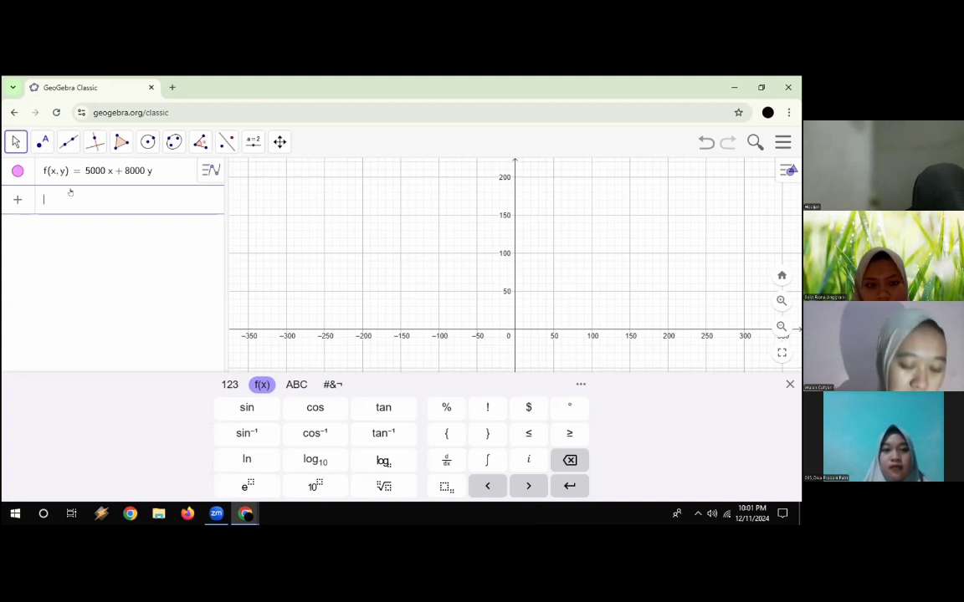
Step: Plot the vehicle-capacity line x + y = 100
text(x )
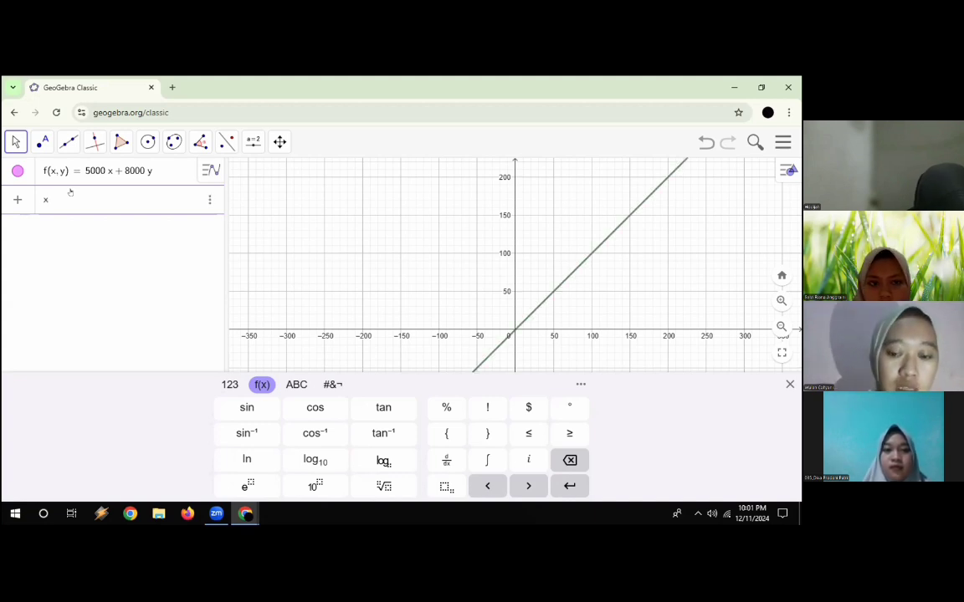
text(+ y)
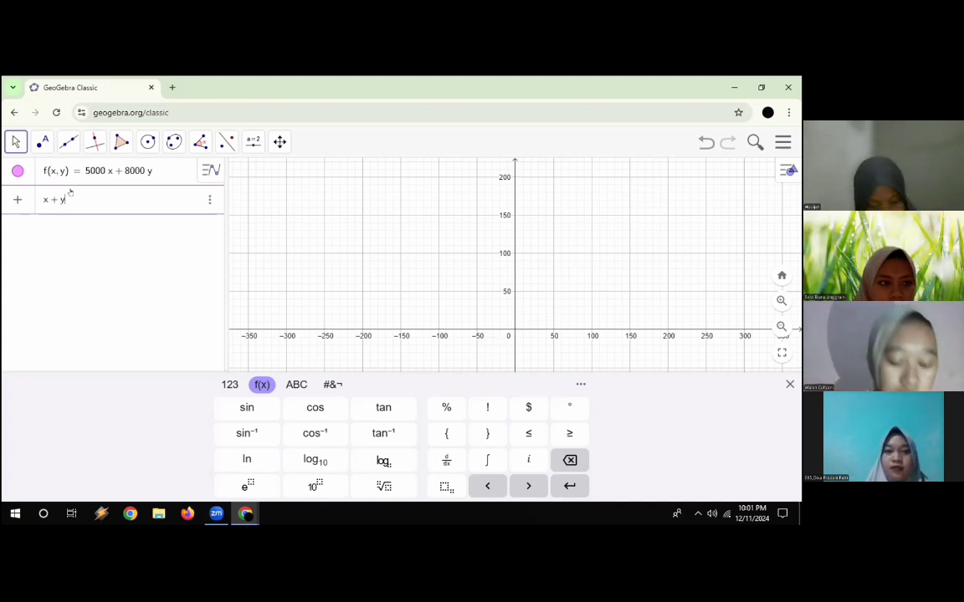
text( = 100)
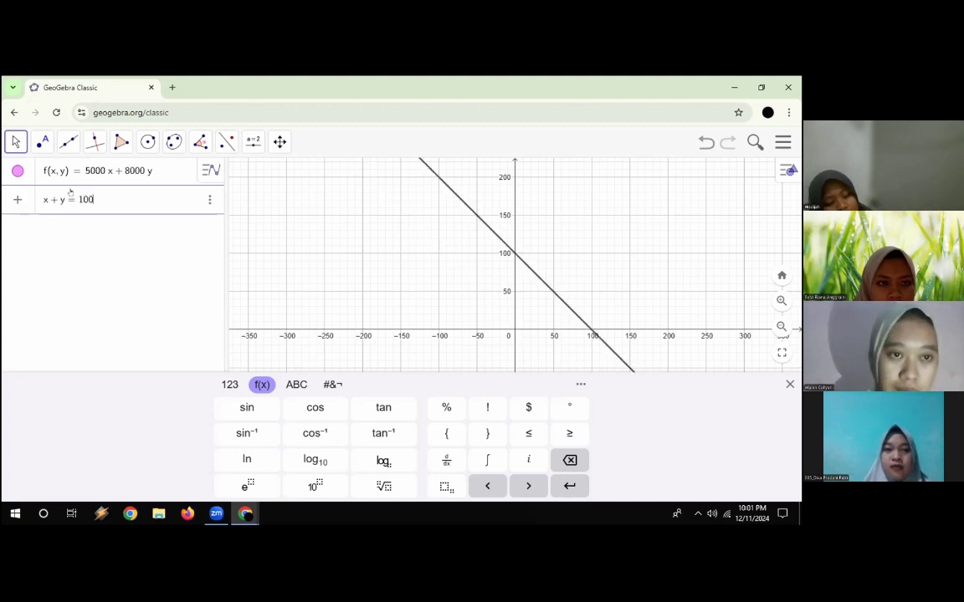
key(Return)
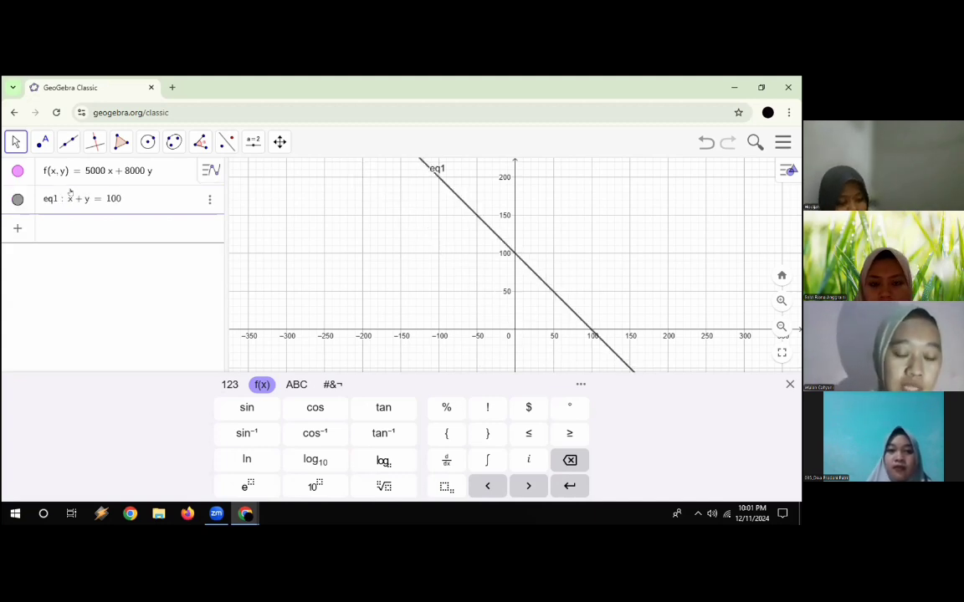
Step: Plot the parking-area line 4x + 20y = 1760
text(4x )
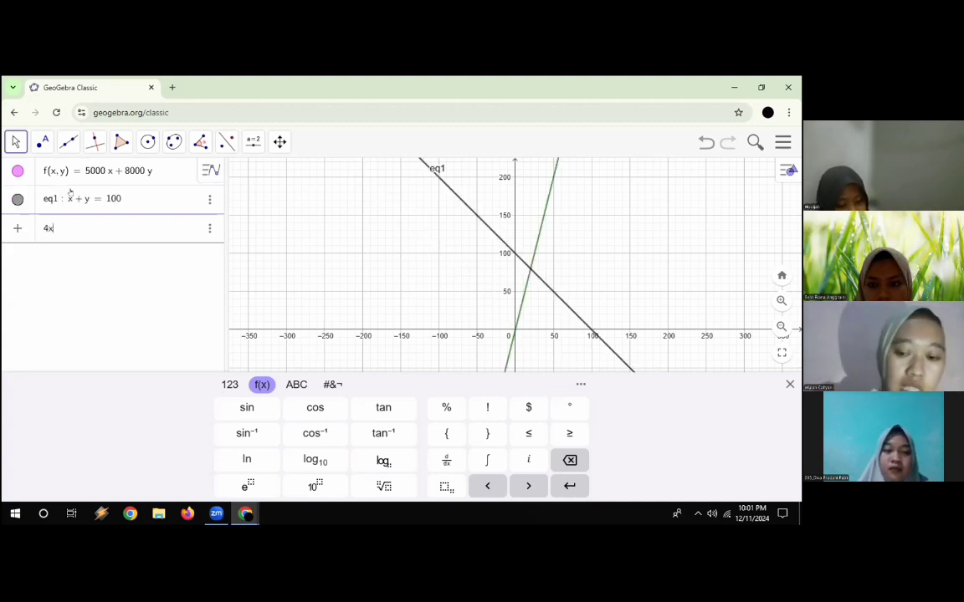
text(+)
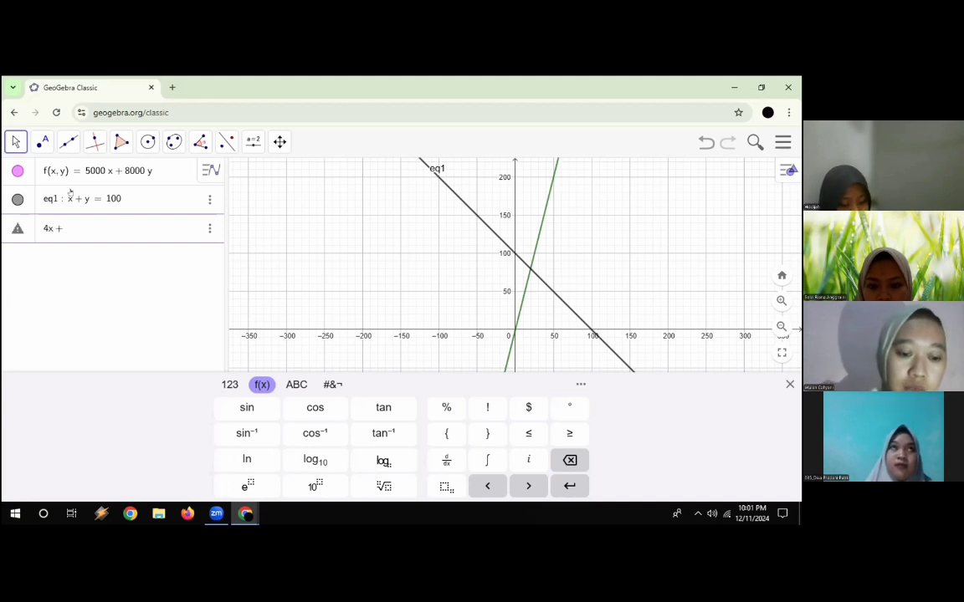
text( 20y = )
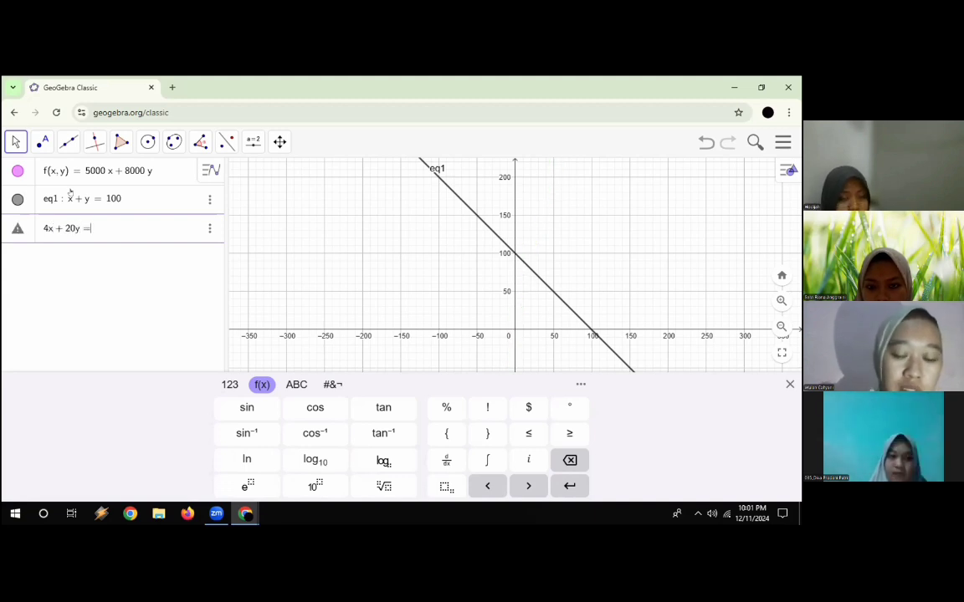
text(1760)
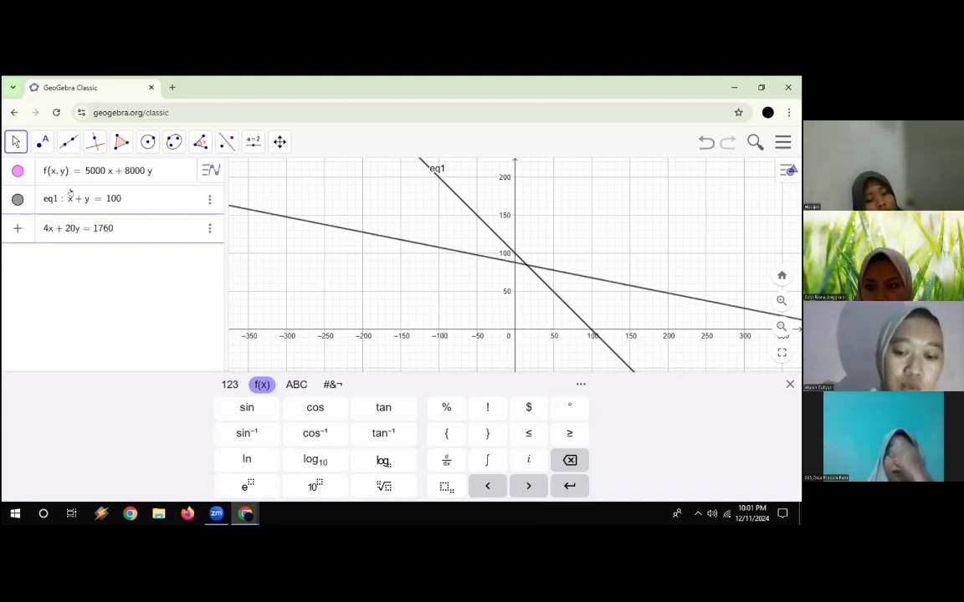
key(Return)
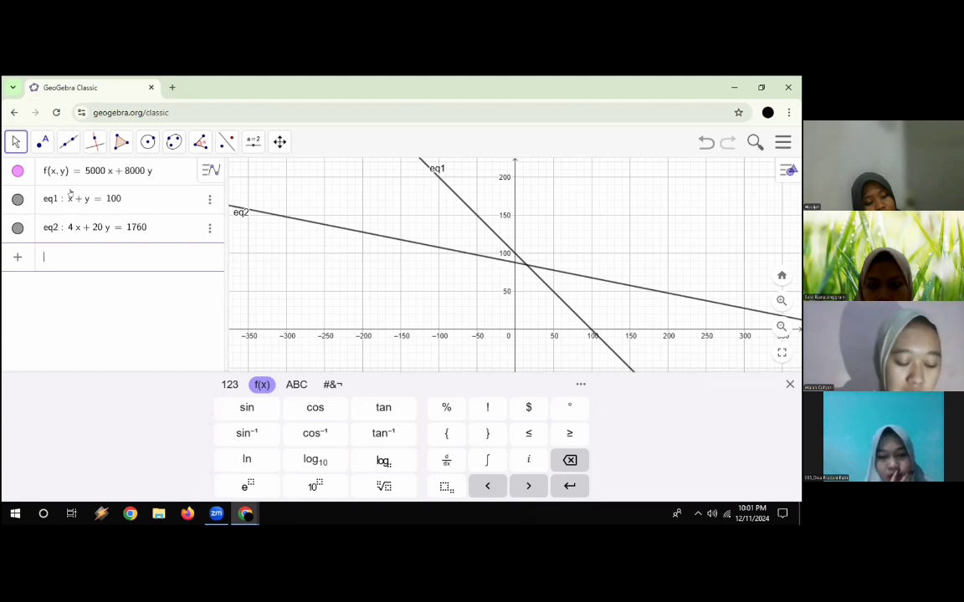
Step: Start a combined inequality for the feasible region with the vehicle-capacity condition x + y ≥ 100
text(x + 7)
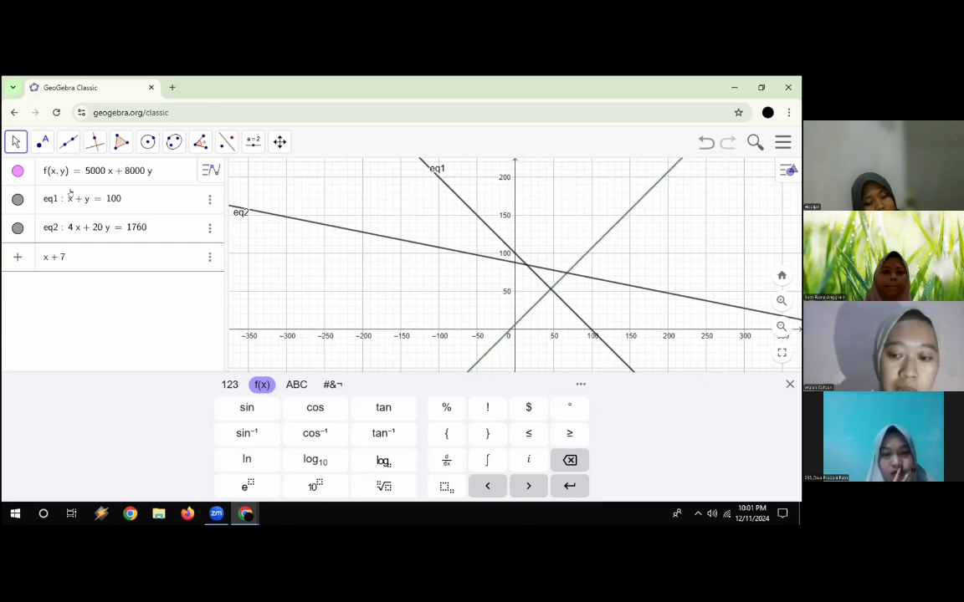
key(BackSpace)
text(y)
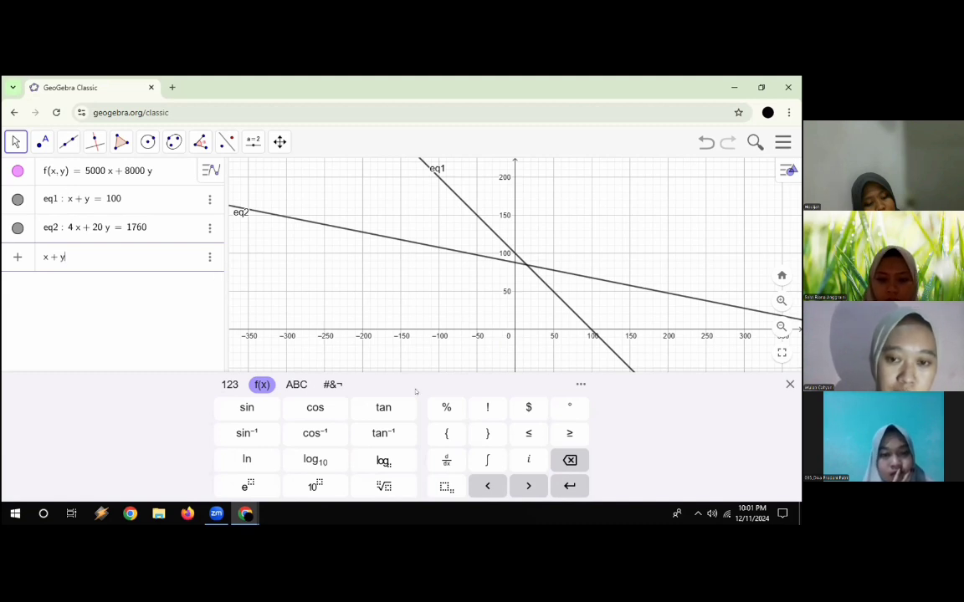
click(568, 433)
text(100)
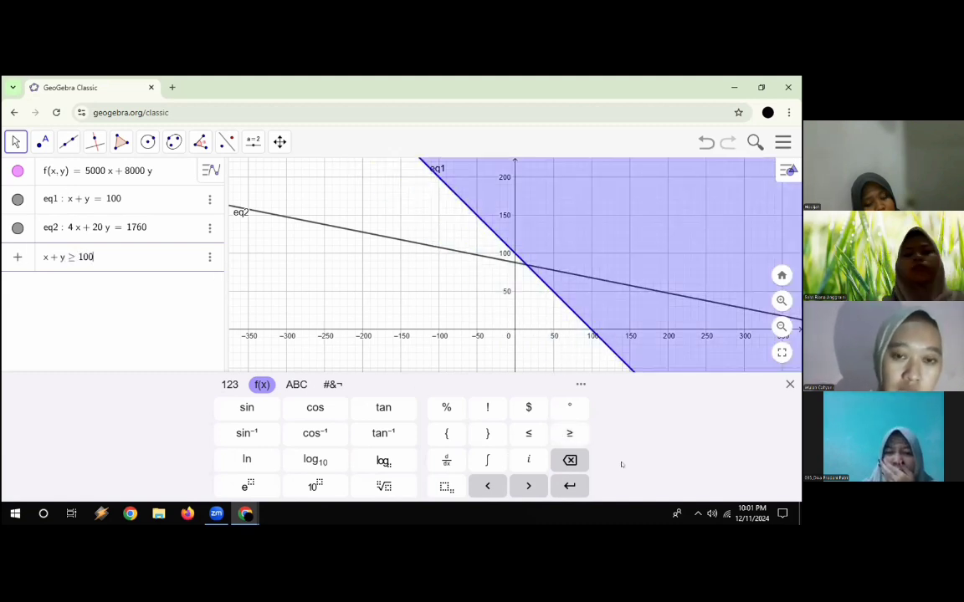
Step: Extend the region's inequality with a logical AND and the parking-area condition 4x + 20y ≤ 1760
click(333, 384)
click(382, 409)
text(4)
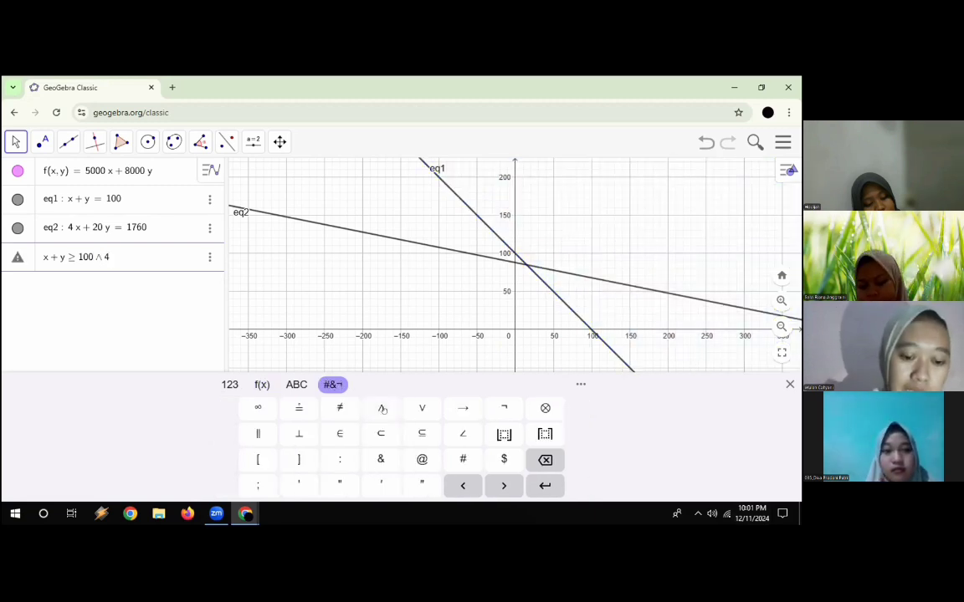
text(x + 20y)
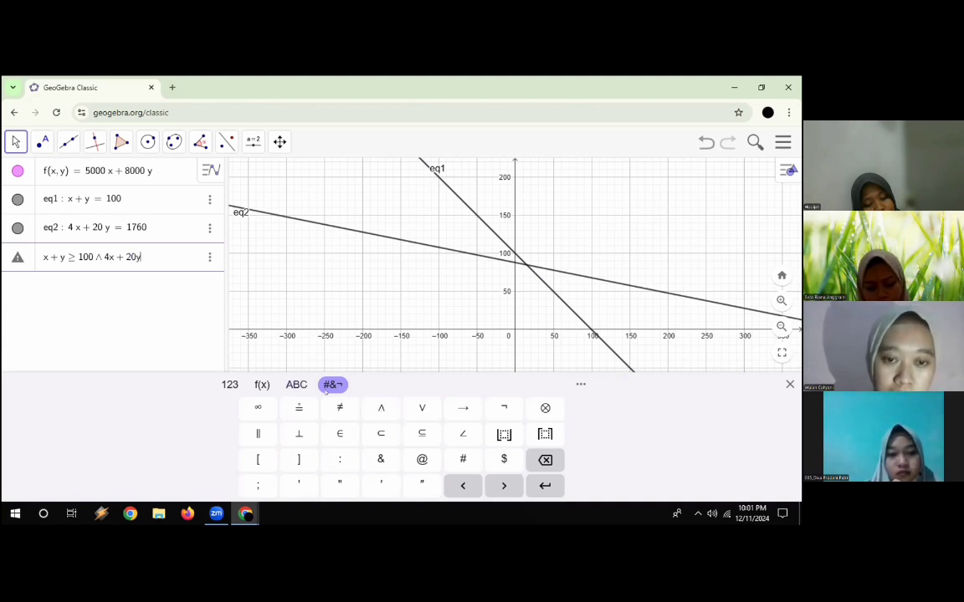
click(261, 384)
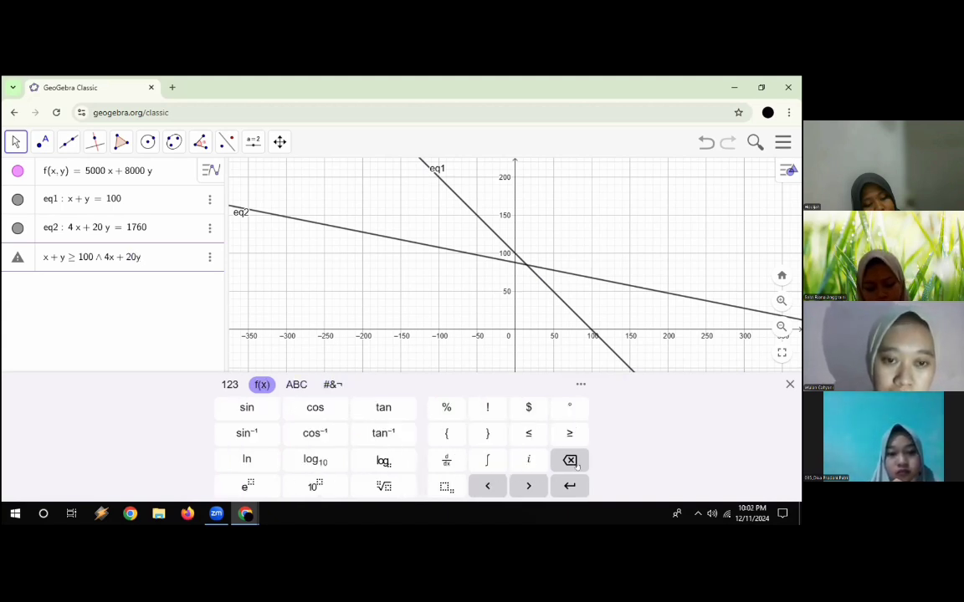
click(526, 434)
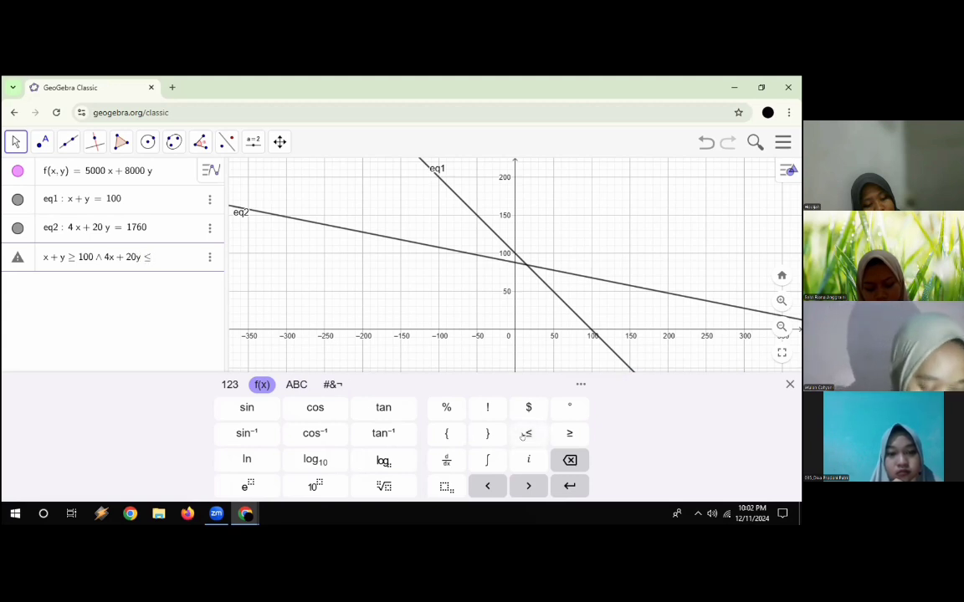
text(17)
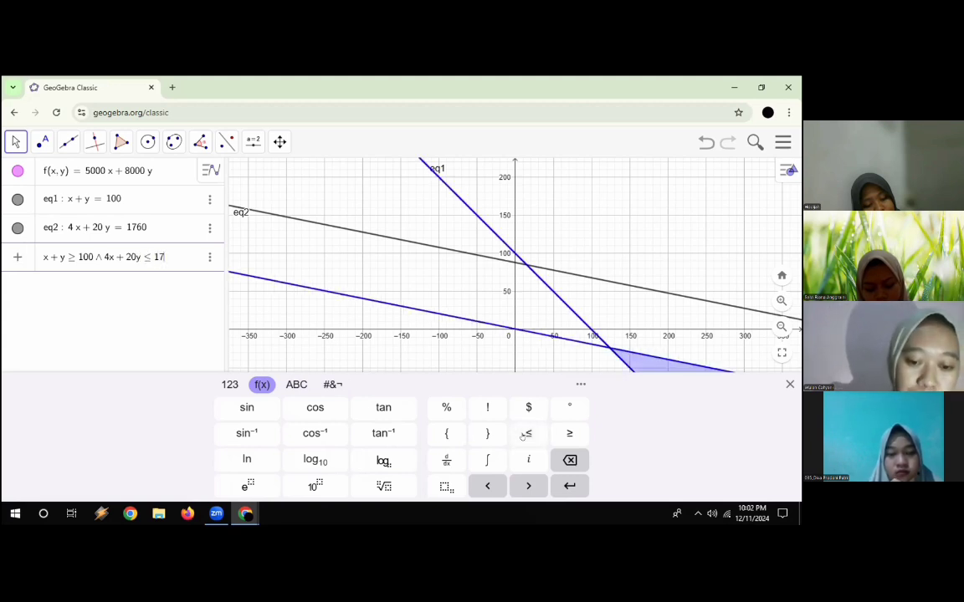
text(60)
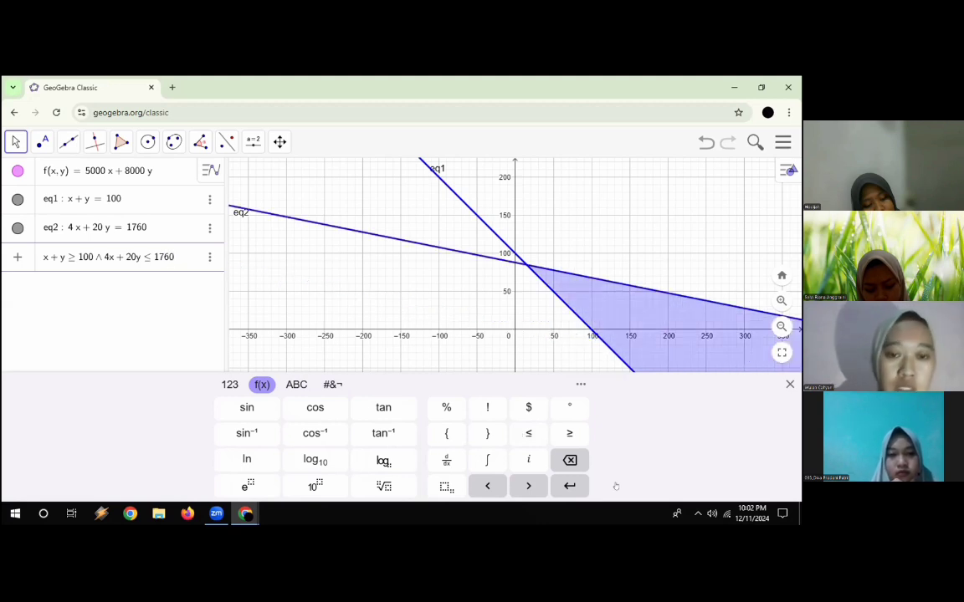
Step: Extend the region's inequality with a logical AND and the non-negativity condition x ≥ 0
click(332, 384)
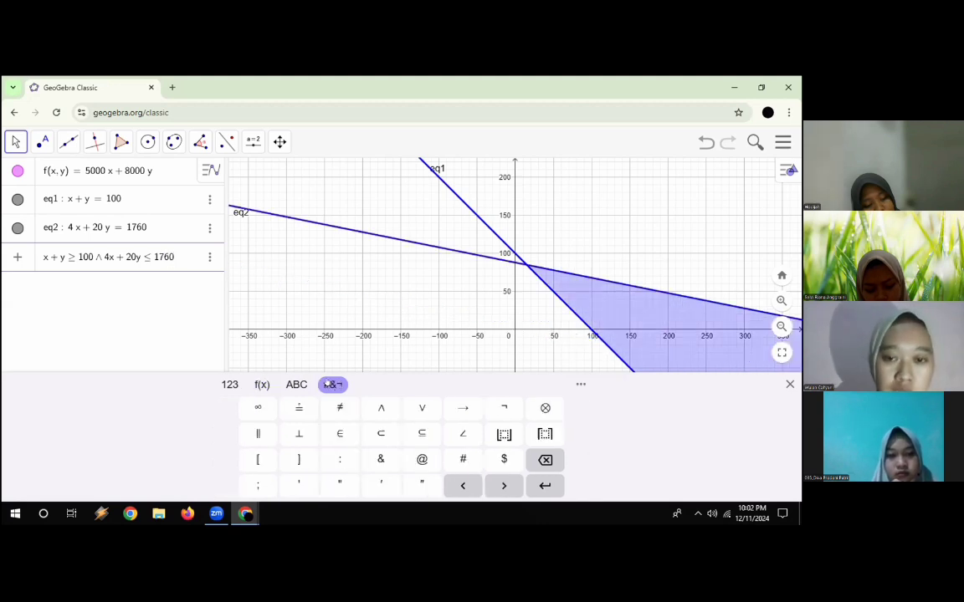
click(375, 409)
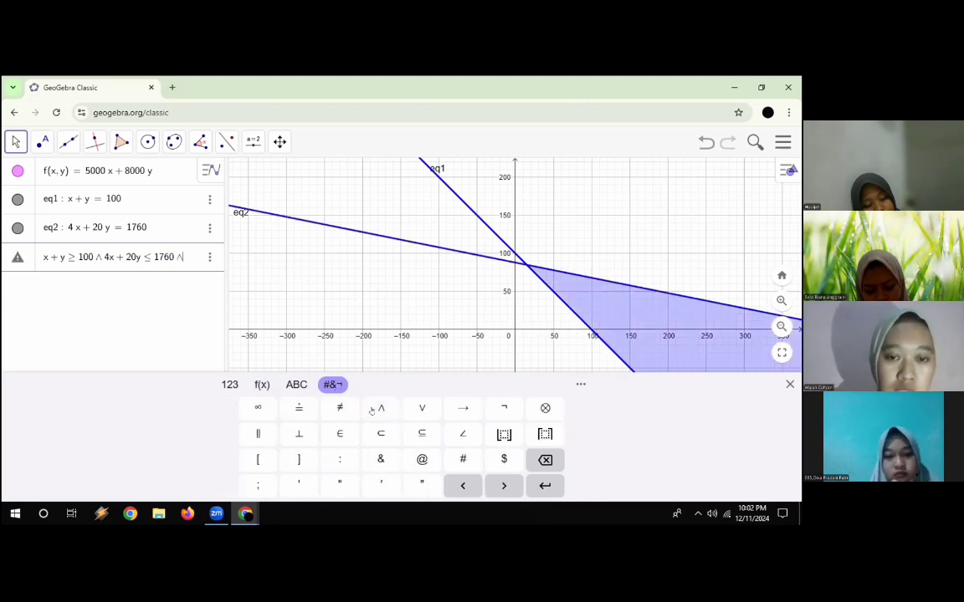
click(261, 385)
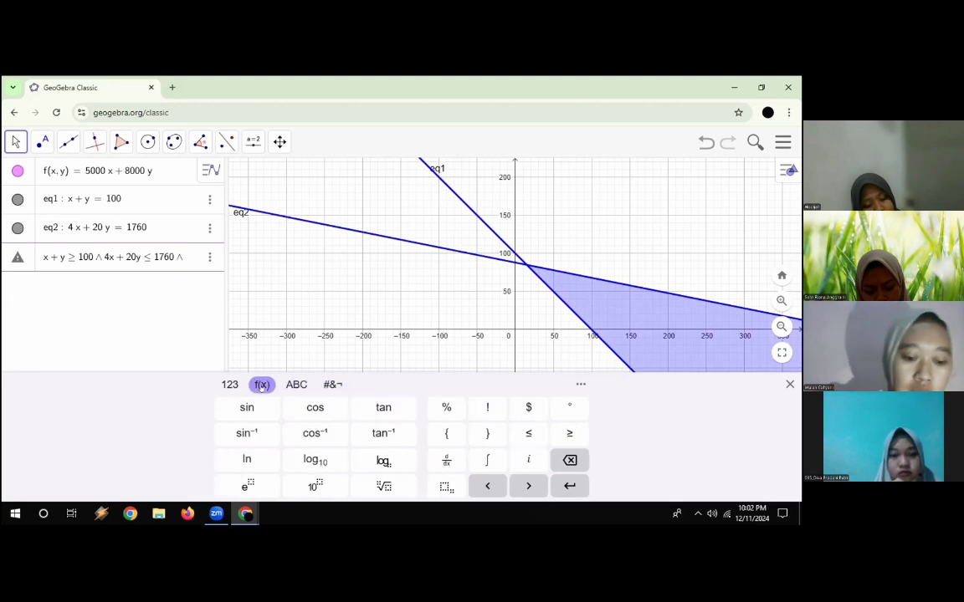
text(x)
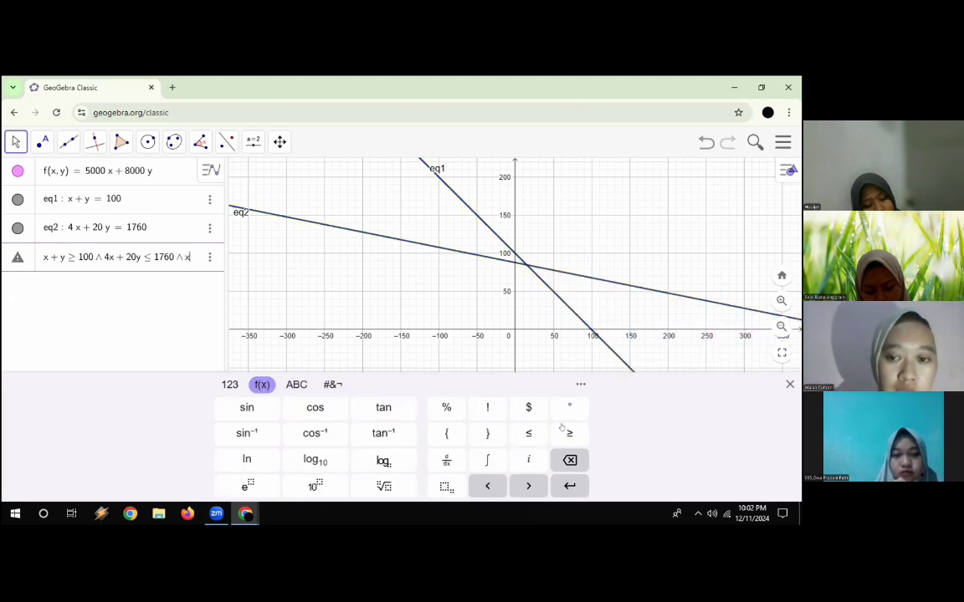
click(568, 430)
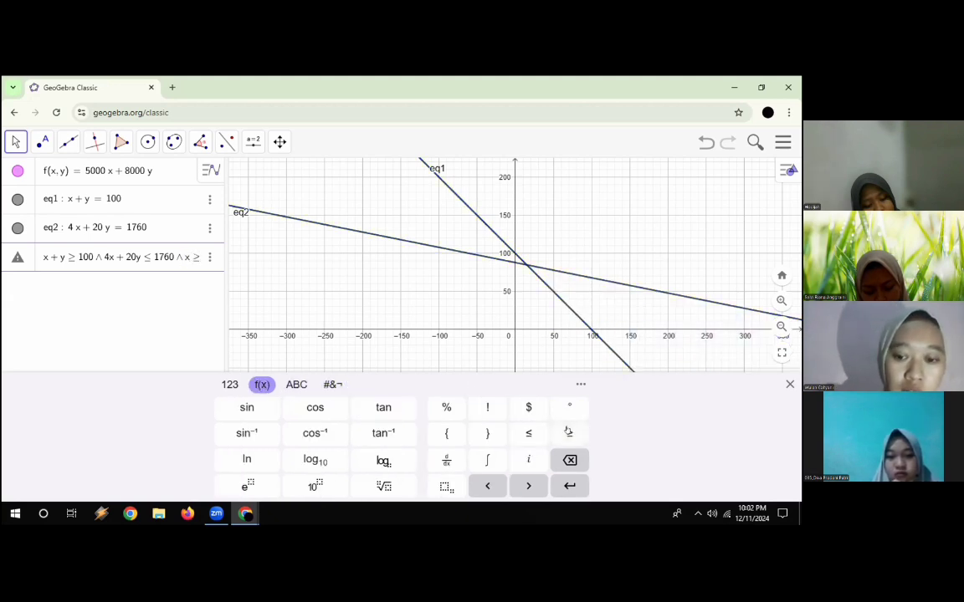
text(0)
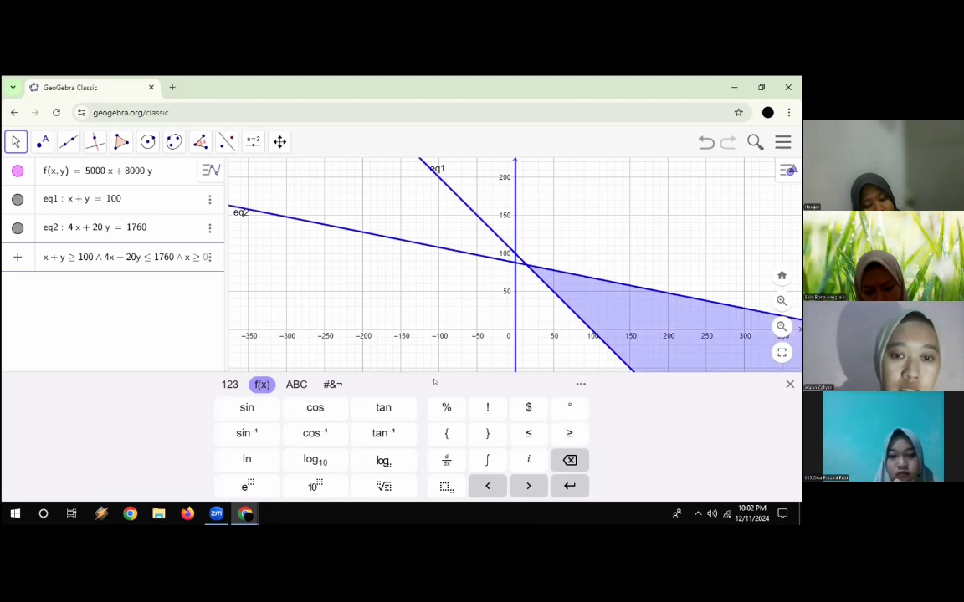
Step: Complete the region's inequality with a logical AND and y ≥ 0, and plot the shaded region
click(332, 384)
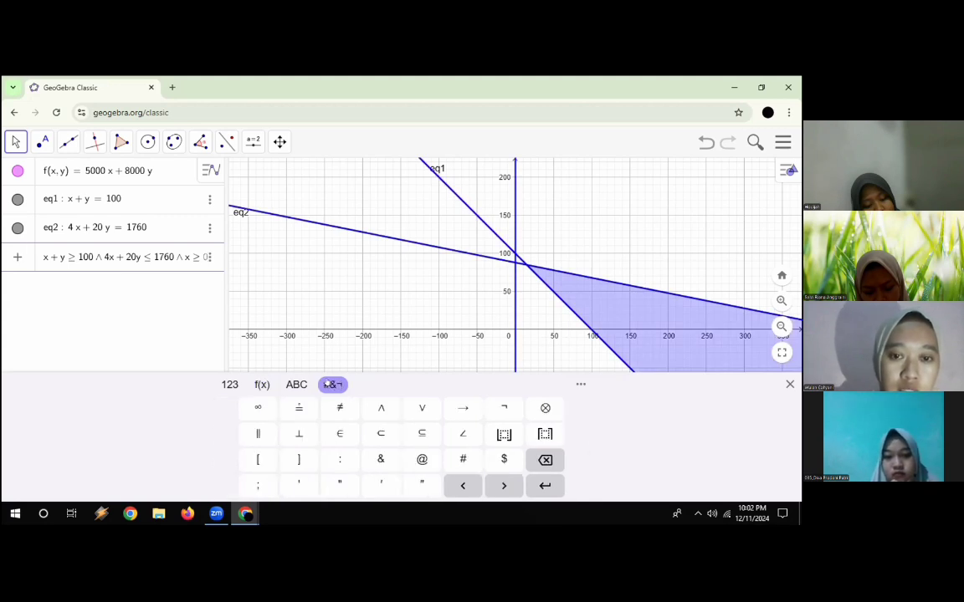
click(381, 408)
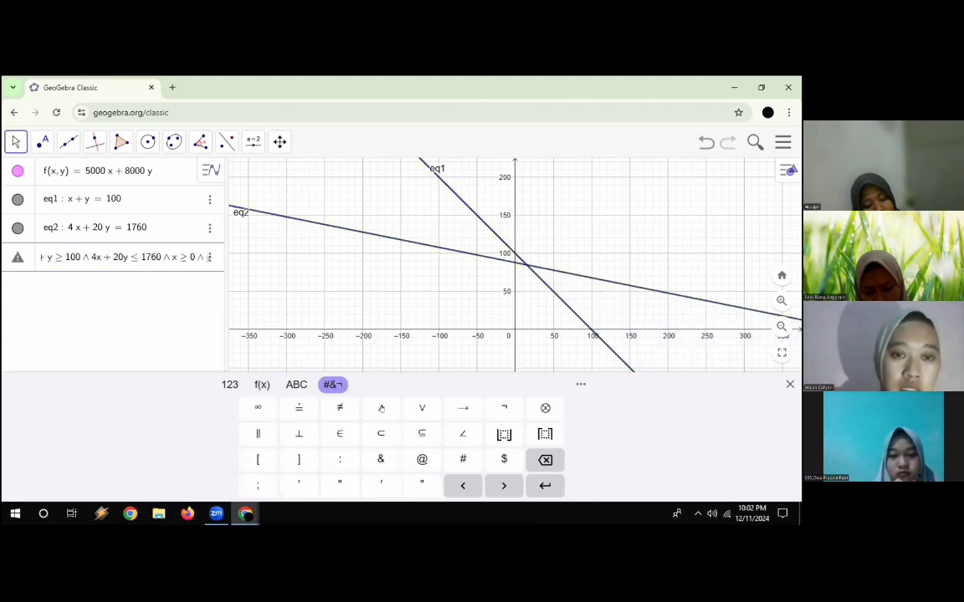
click(262, 384)
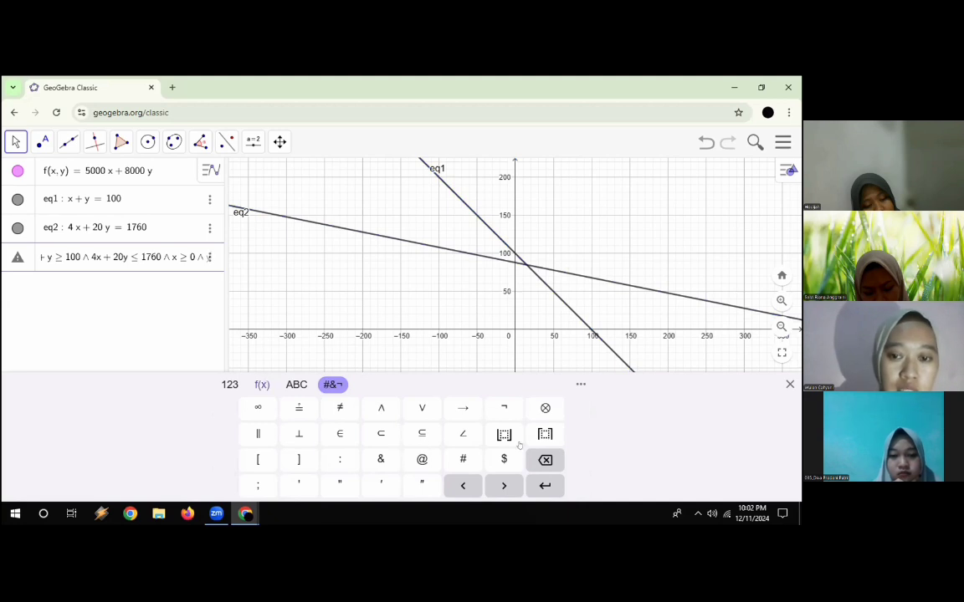
text(y ≥ 1)
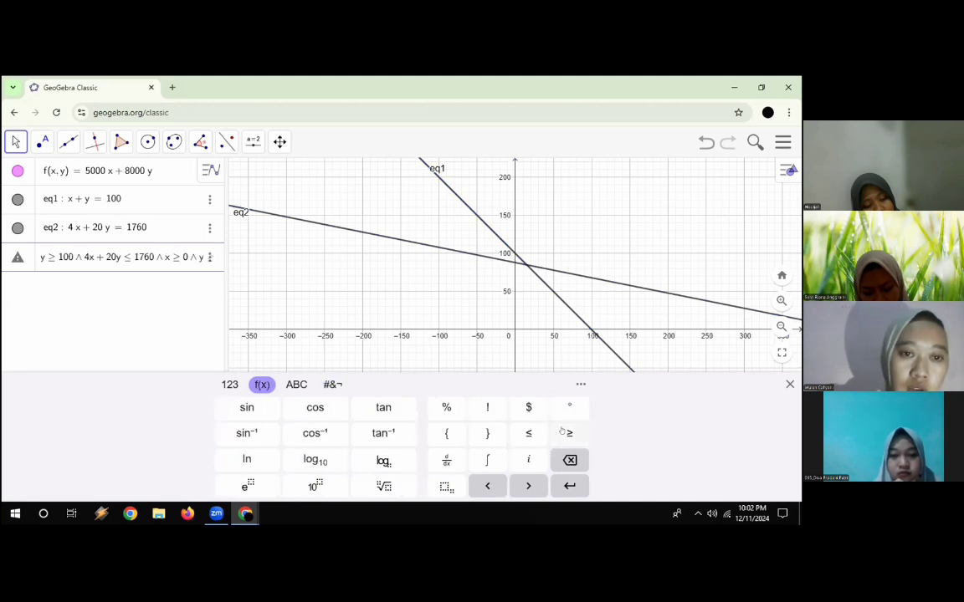
text(0)
key(Return)
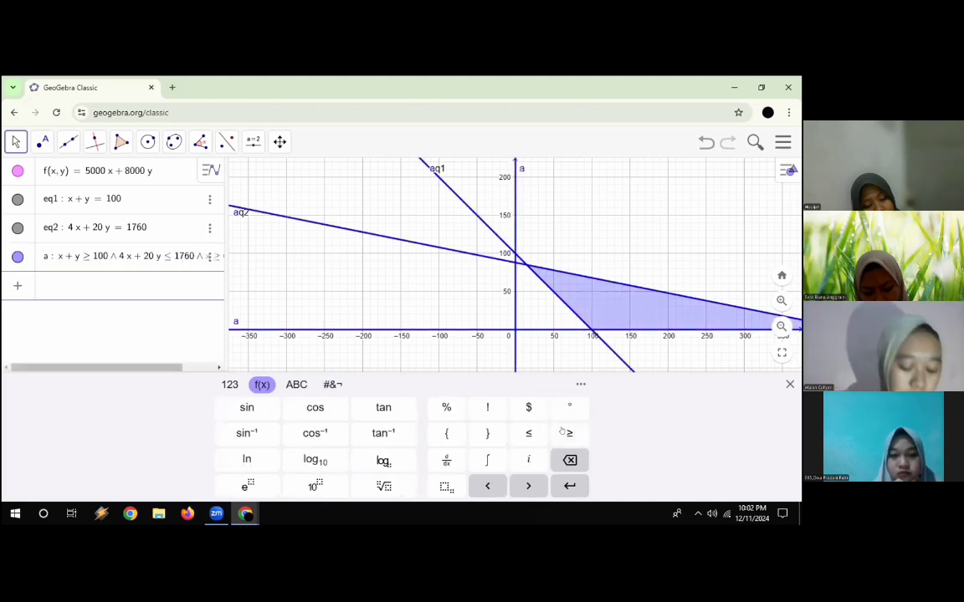
Step: Mark the intersection of lines eq1 and eq2 and rename the point B
click(41, 141)
click(97, 249)
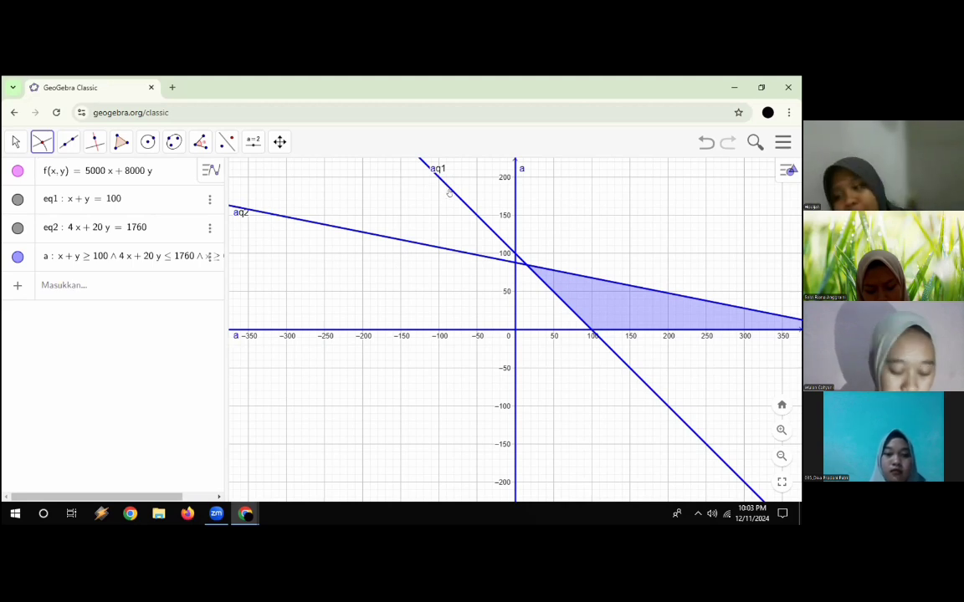
click(448, 250)
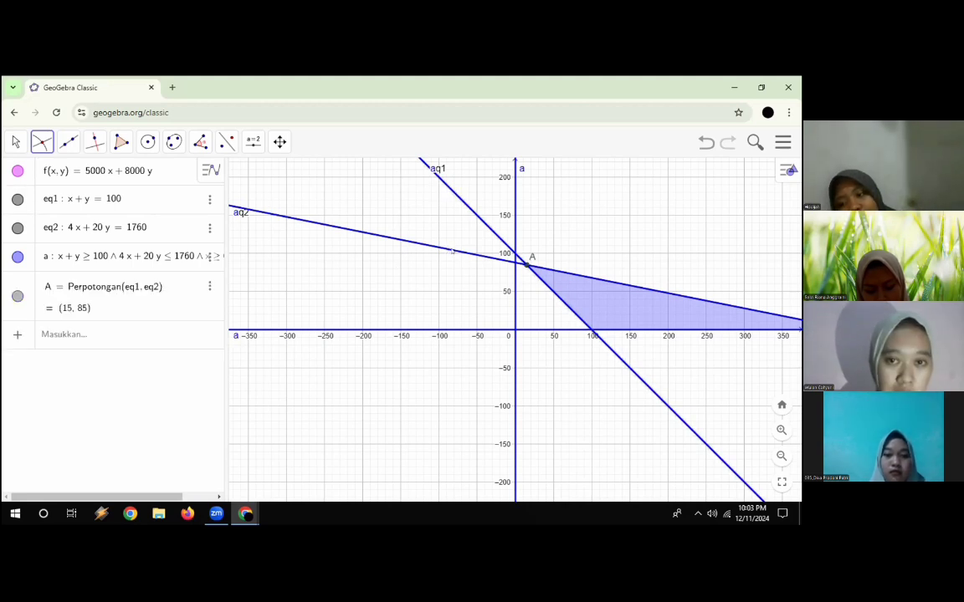
click(48, 287)
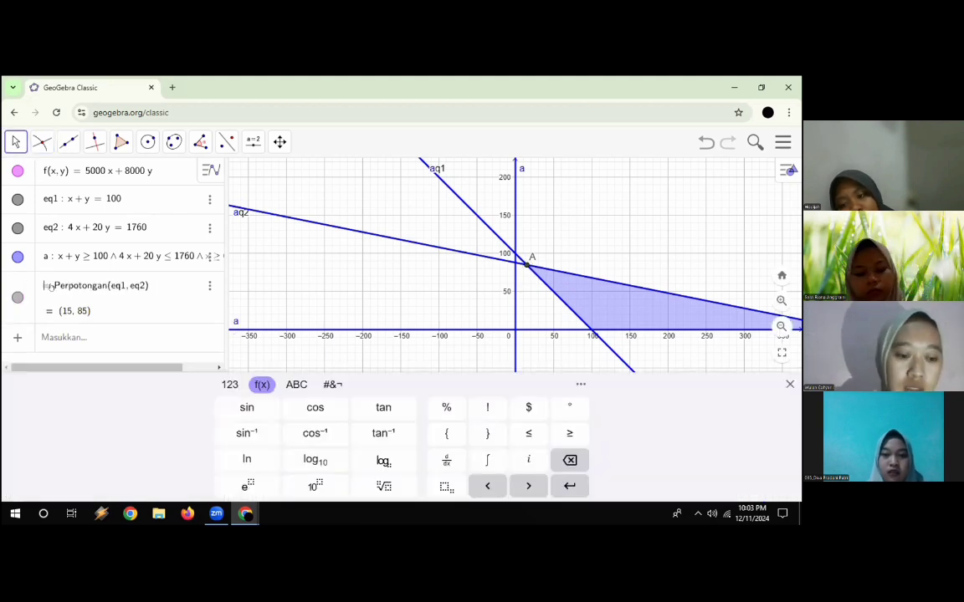
text(B =)
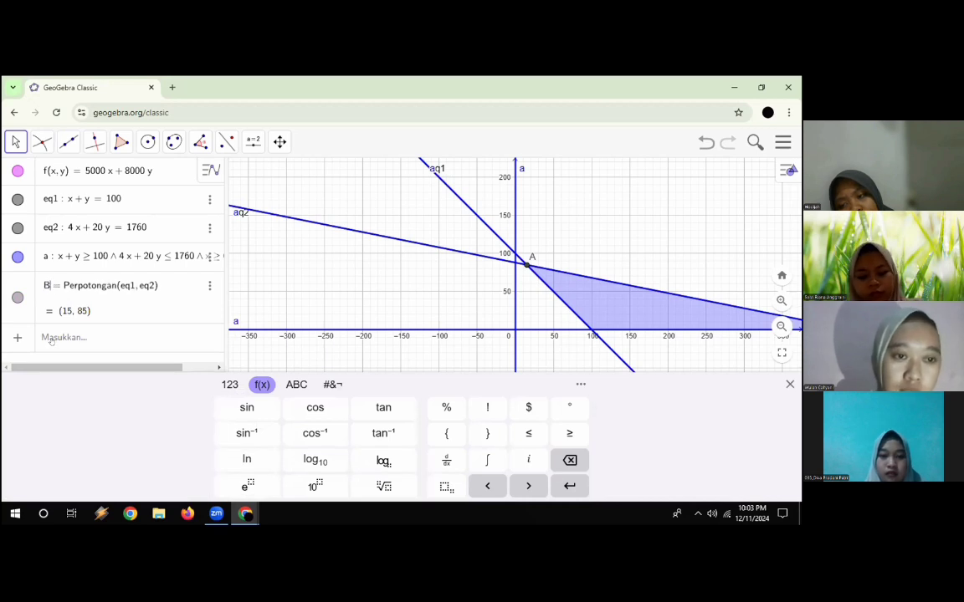
click(50, 337)
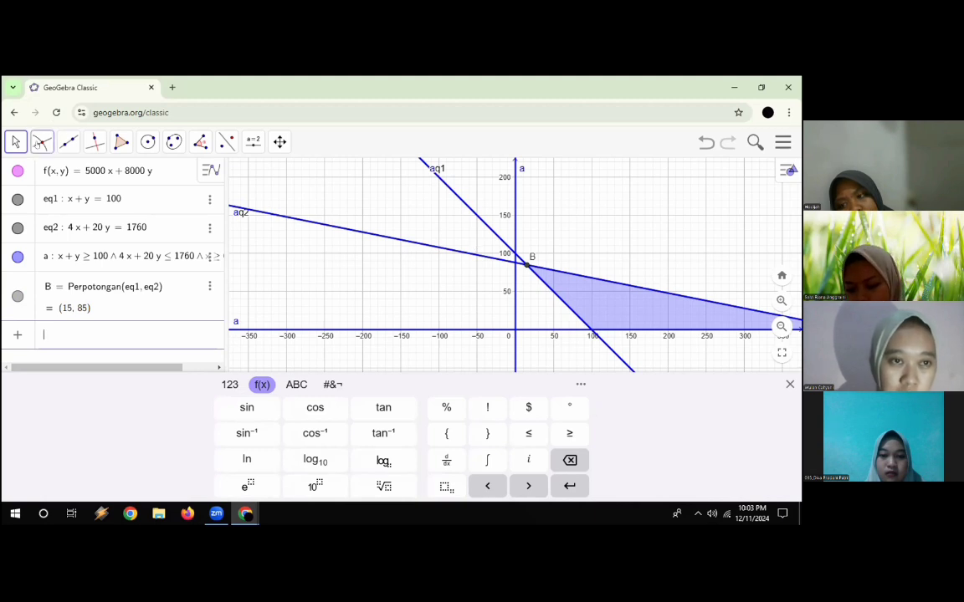
Step: Mark the intersection of line eq2 with the x-axis
click(41, 144)
click(96, 250)
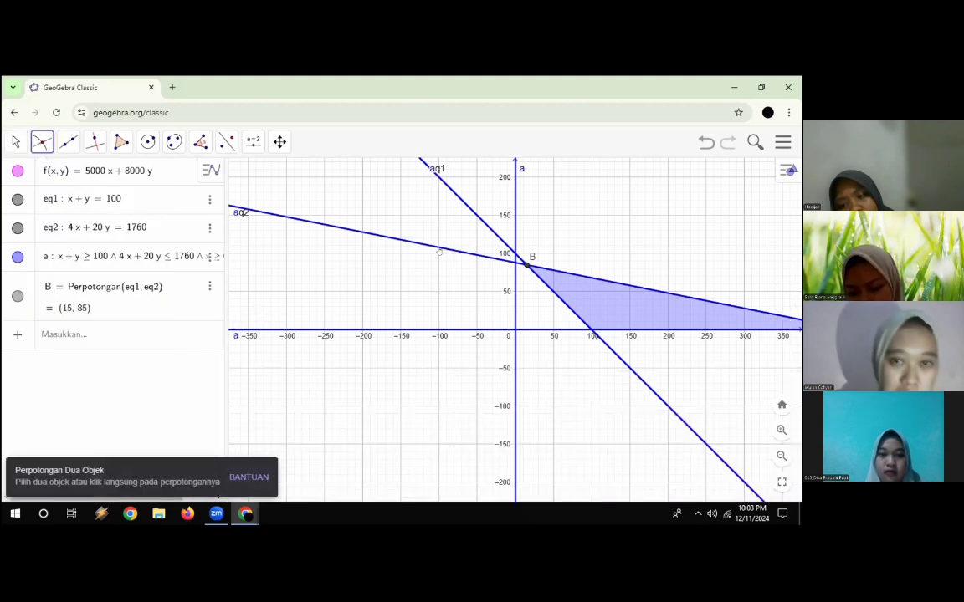
click(439, 249)
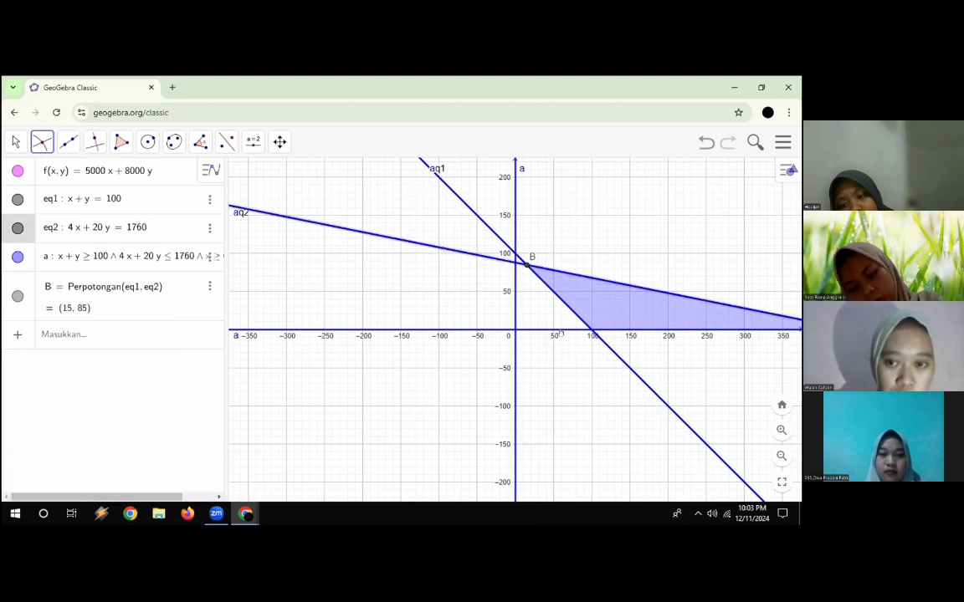
click(562, 334)
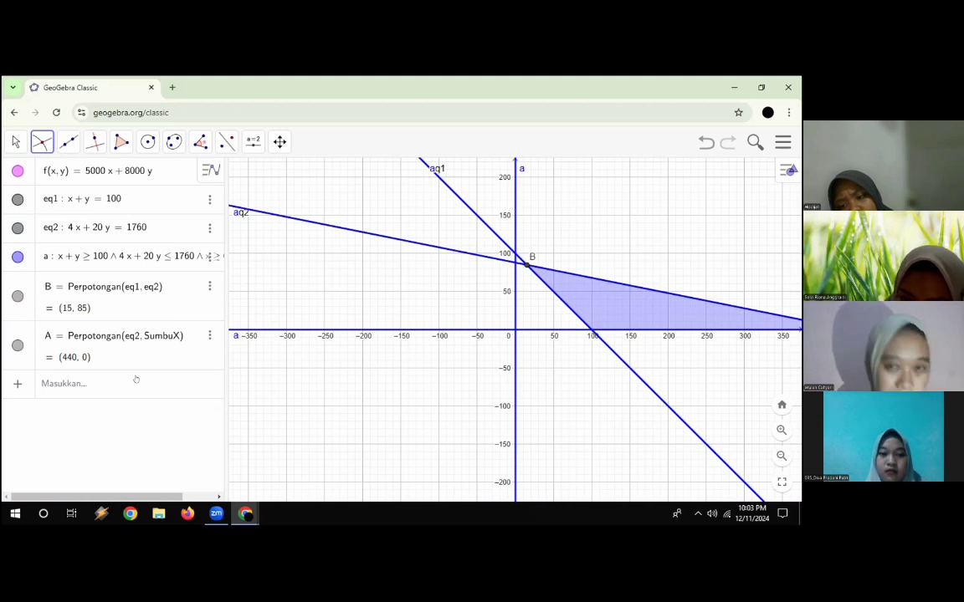
Step: Show the spreadsheet view beside the graph
click(787, 170)
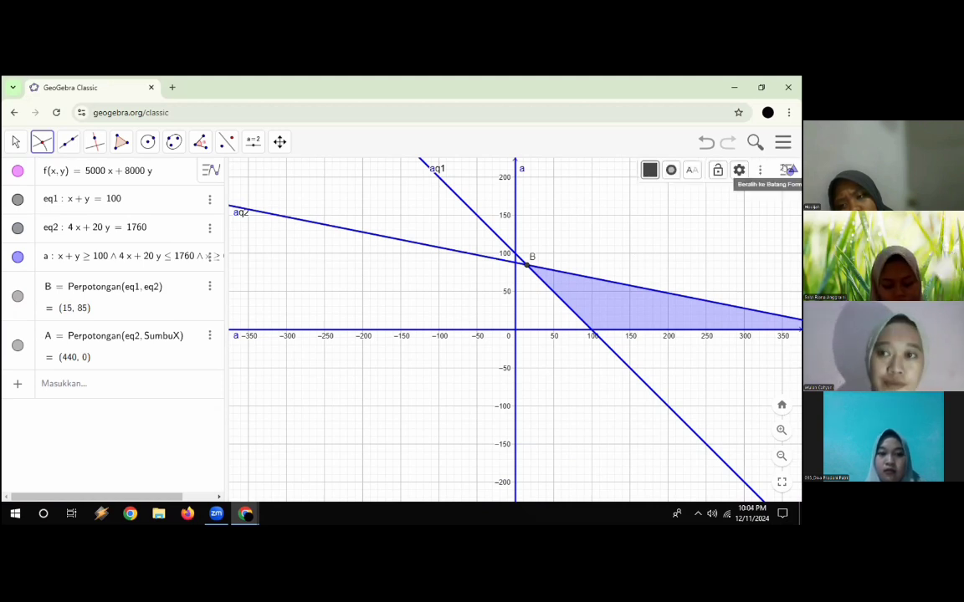
click(787, 169)
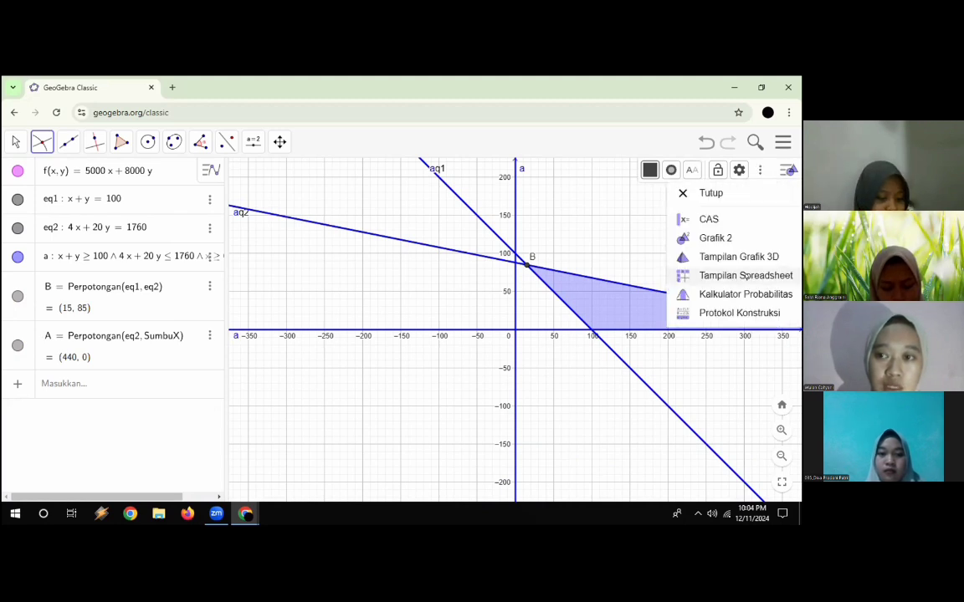
click(747, 276)
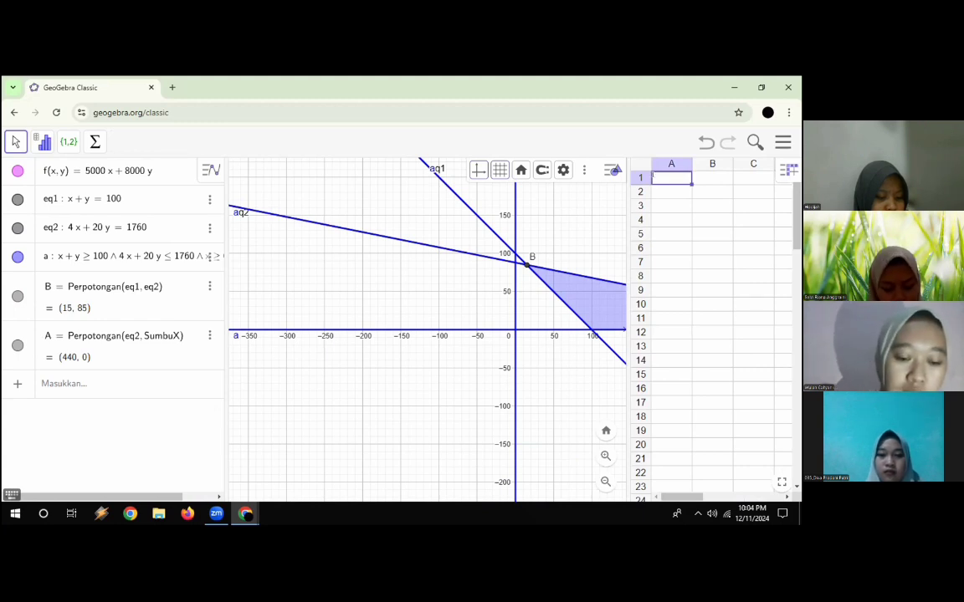
Step: Enter the column headings "titik" in cell A1 and "nilai" in cell B1
click(654, 177)
text(titik)
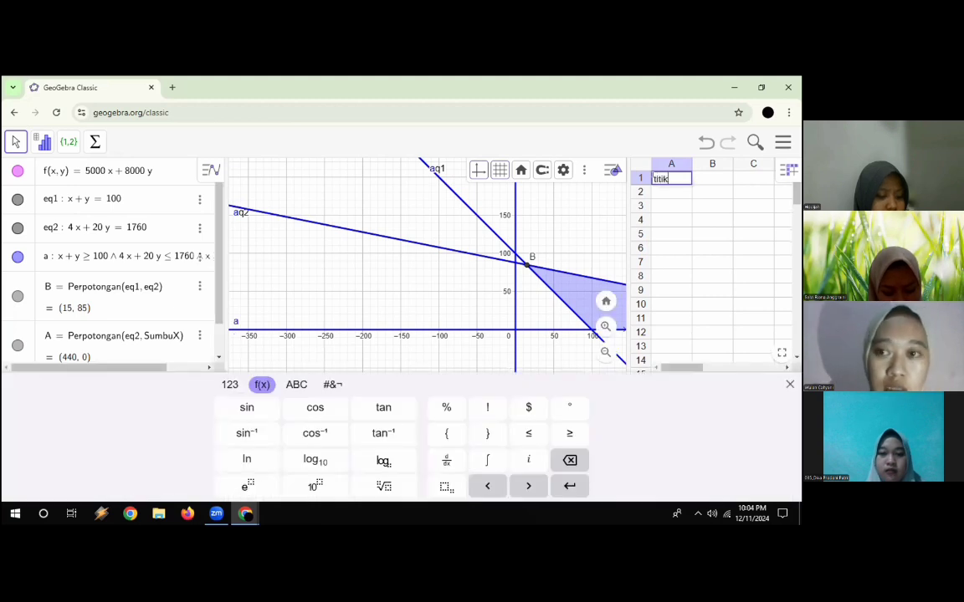
click(697, 180)
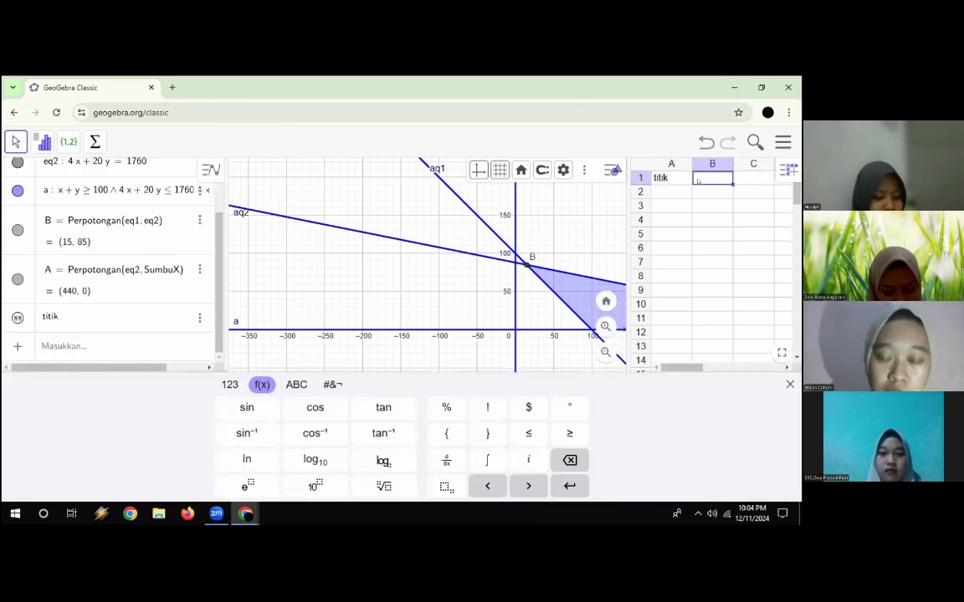
text(nilai)
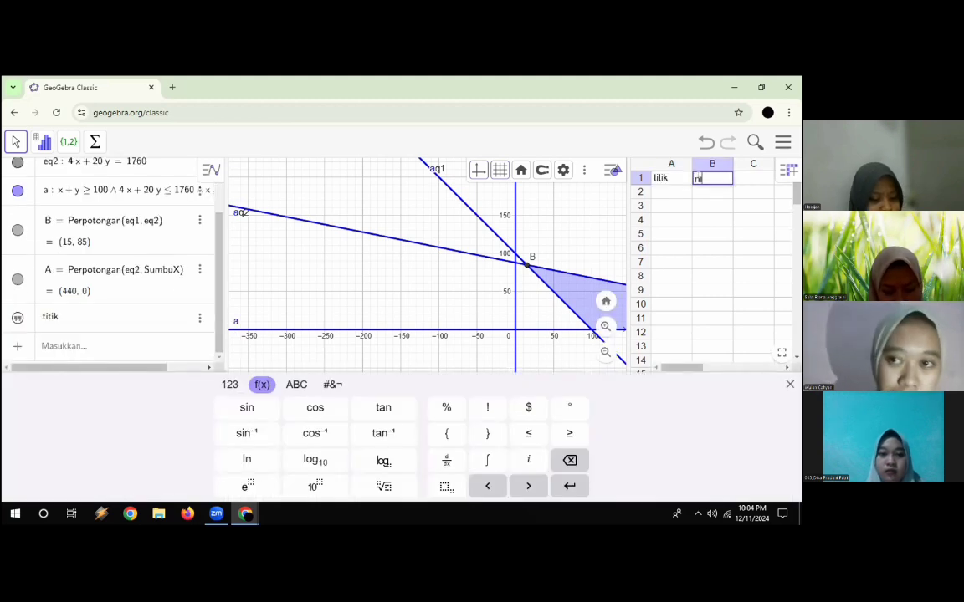
click(671, 191)
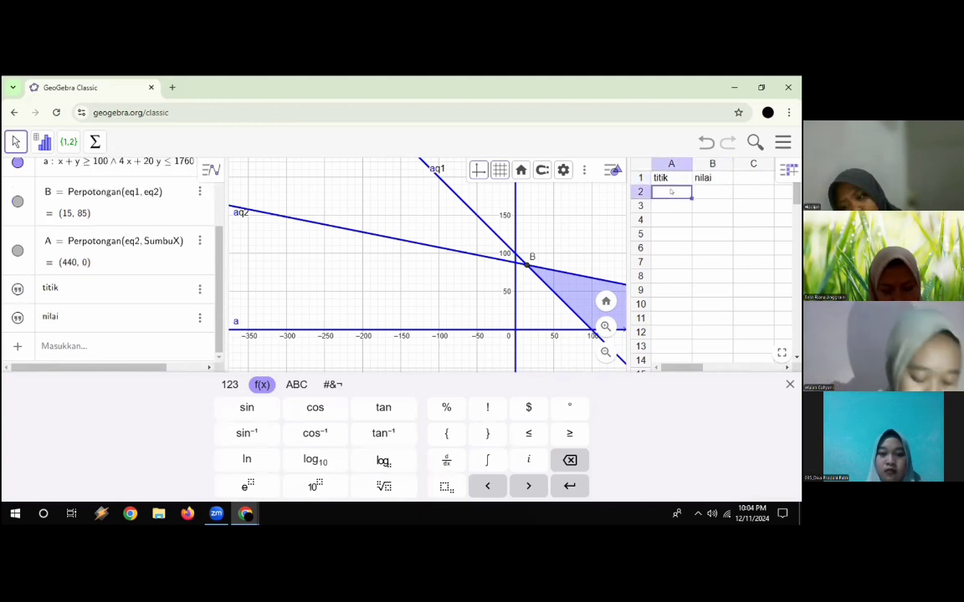
Step: List the corner points in the titik column, with A in cell A2 and B in cell A3
text(a)
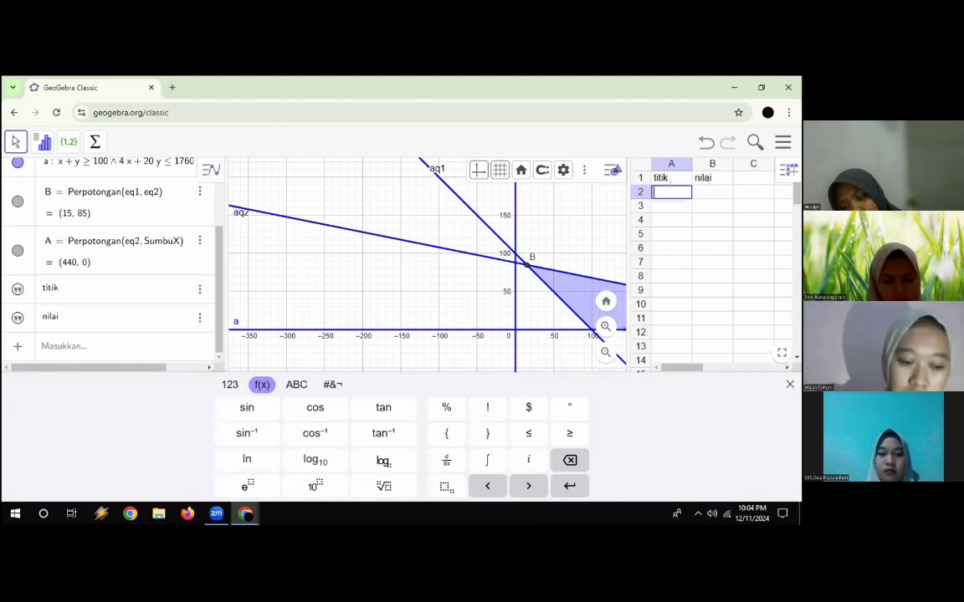
text(A)
key(Return)
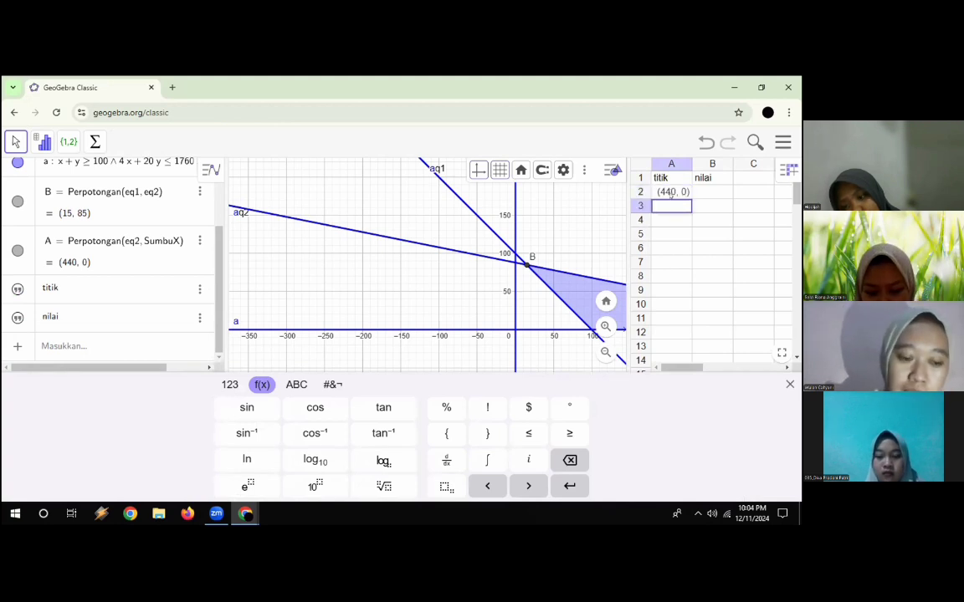
text(B)
key(Return)
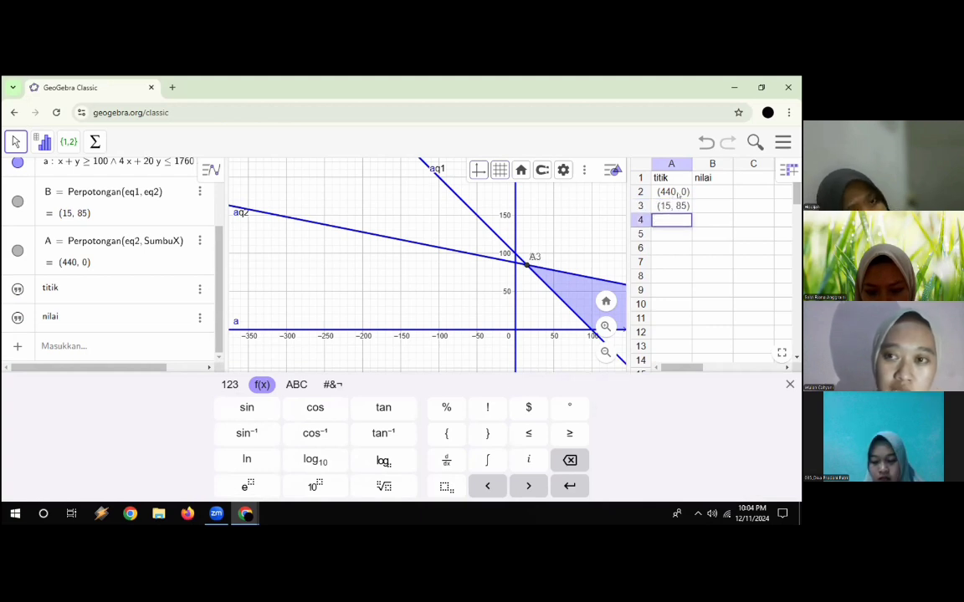
Step: Compute the corner points' objective values in the nilai column, with f(A) in cell B2 and f(B) in cell B3
click(715, 192)
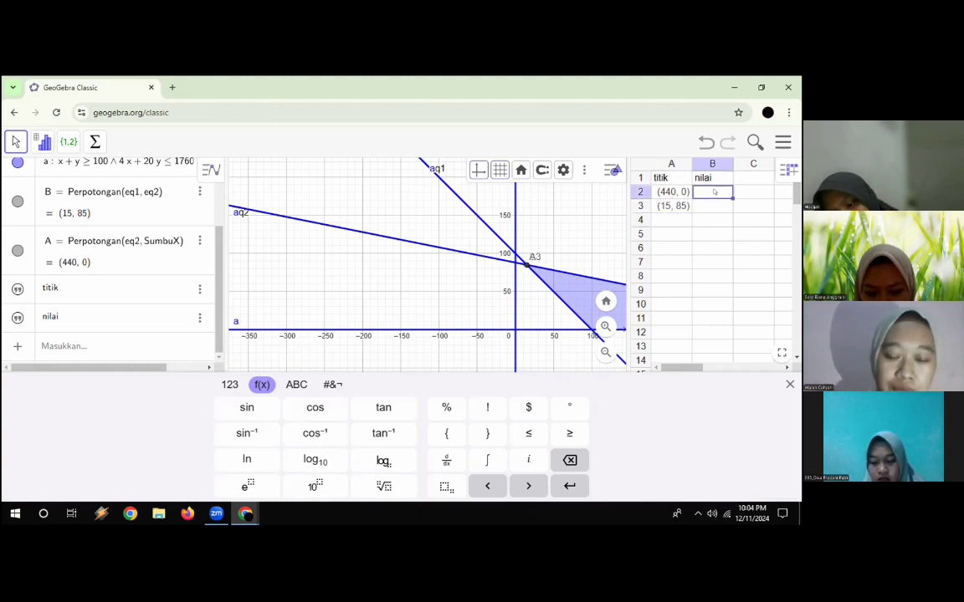
text(f)
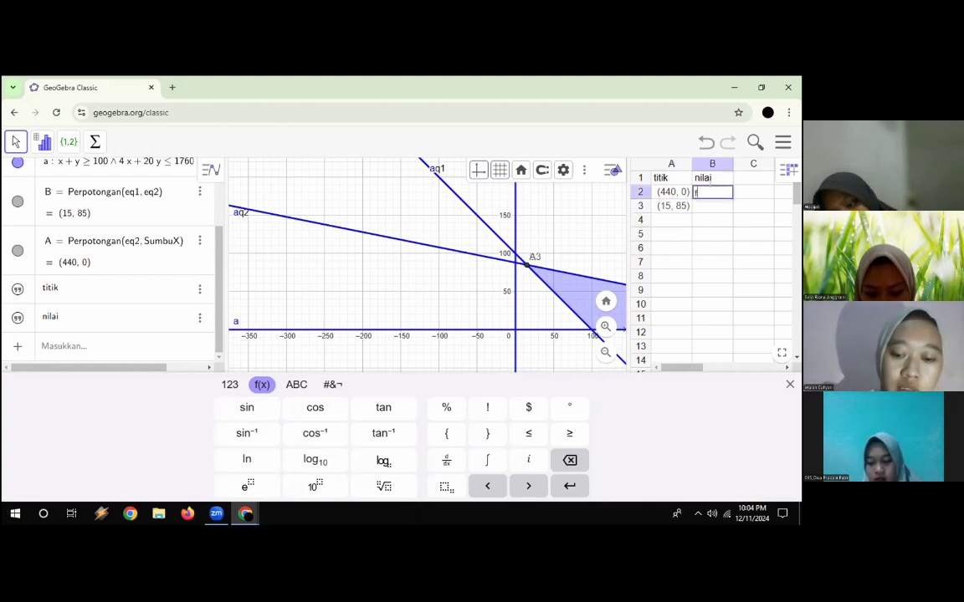
text((x,y)
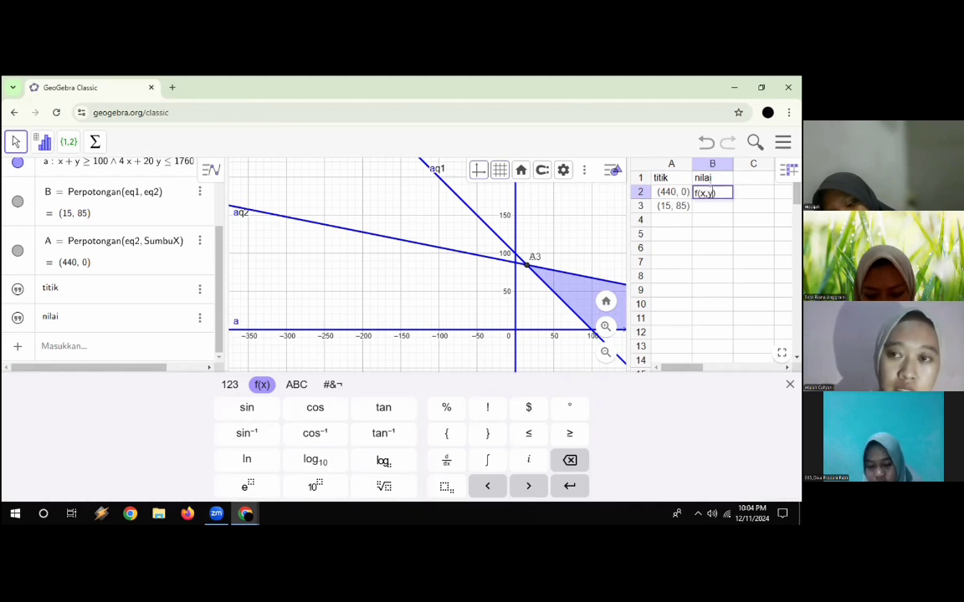
key(BackSpace)
key(BackSpace)
key(BackSpace)
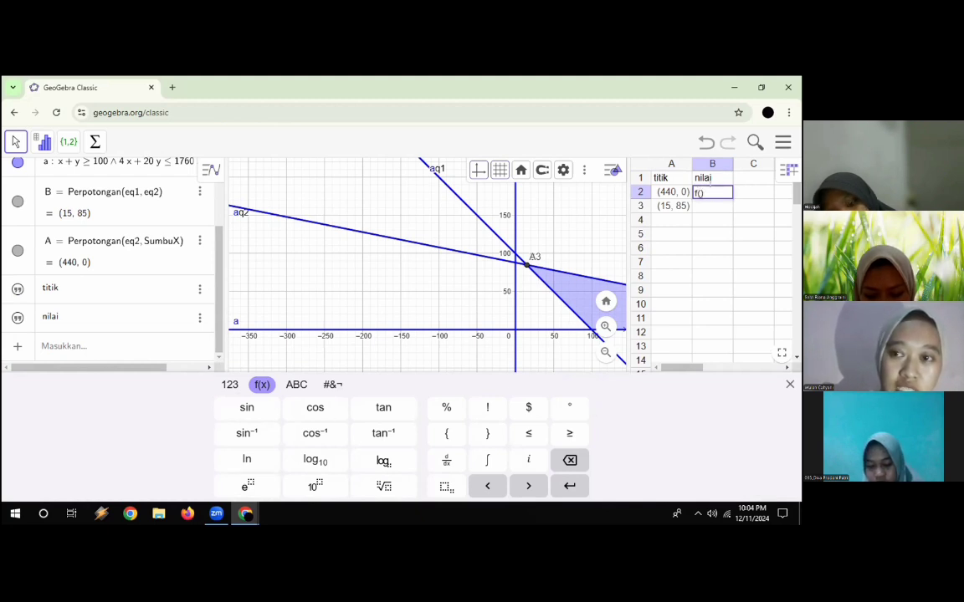
text(A2)
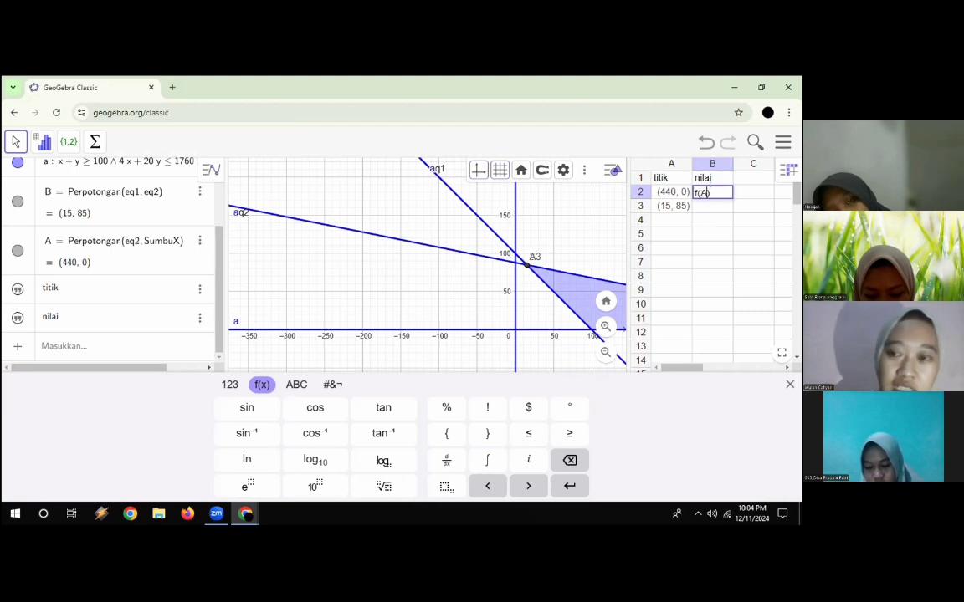
key(Return)
text(f(B)
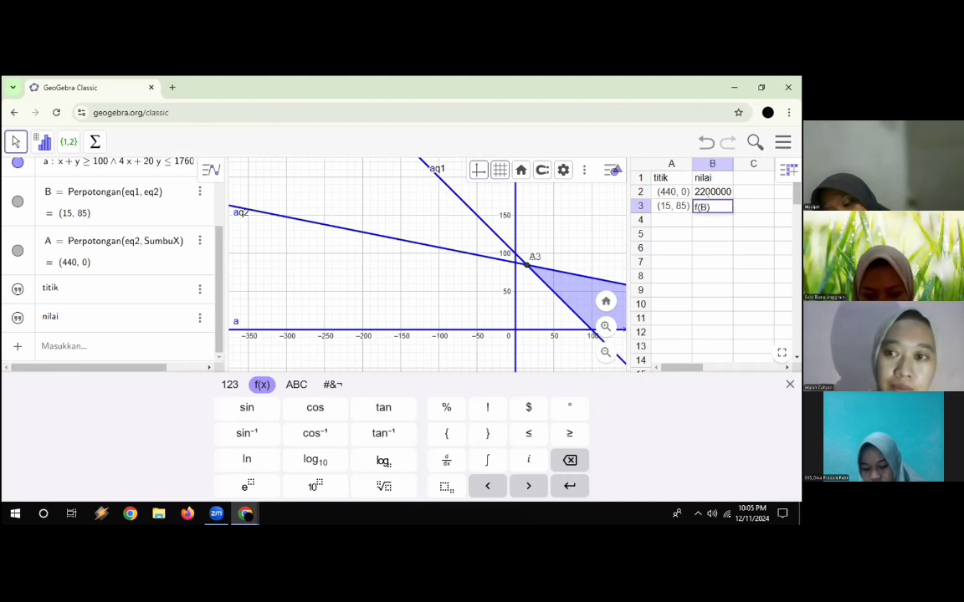
key(Return)
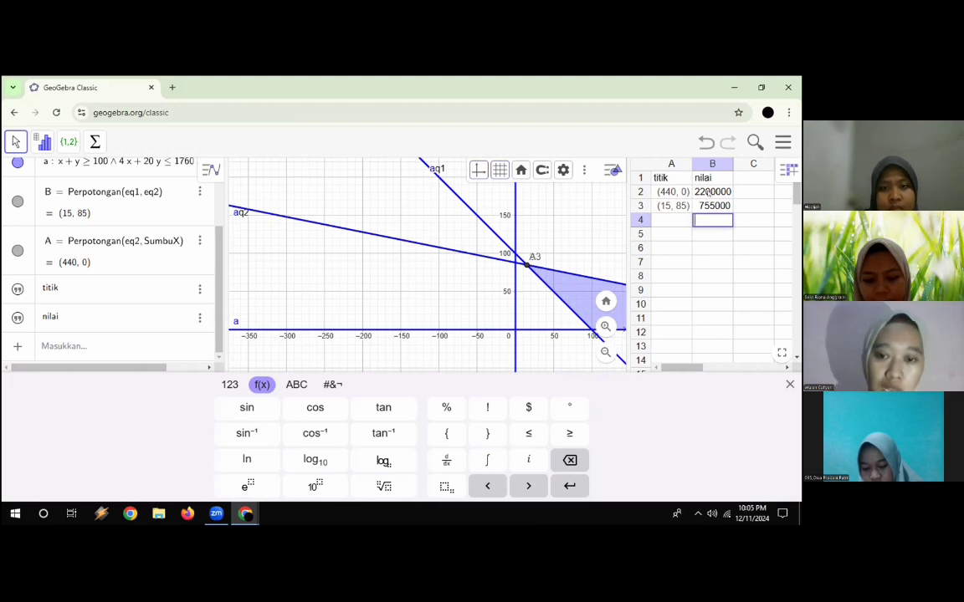
click(789, 384)
click(470, 319)
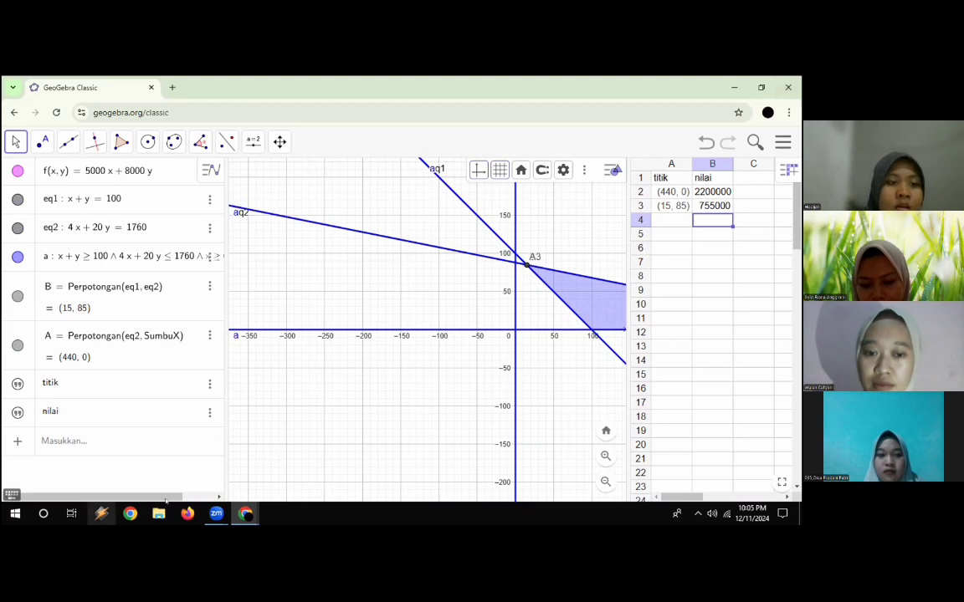
Step: Switch to the Word report and review the manual minimum-income solution and the listed GeoGebra steps
click(213, 514)
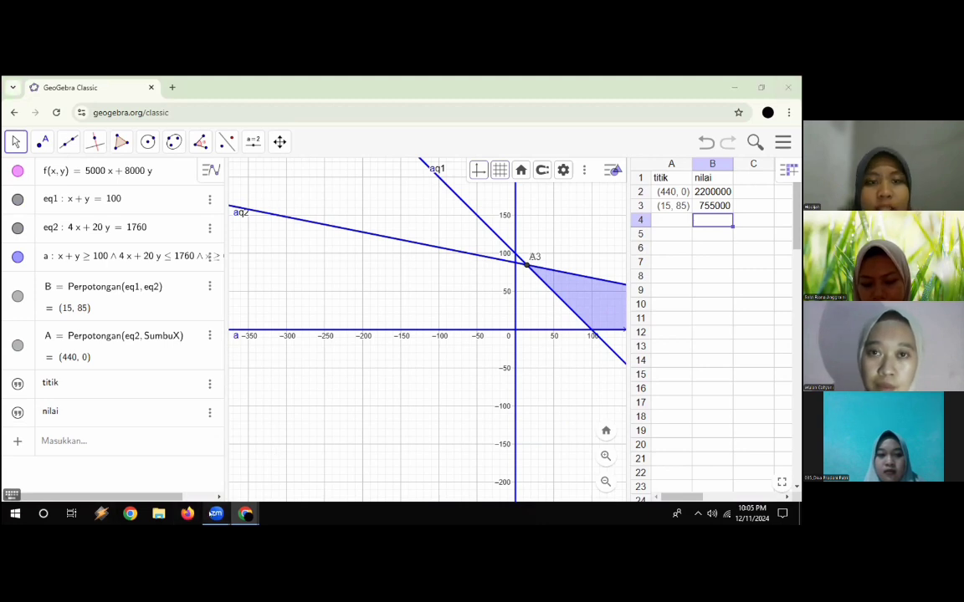
mouse_move(211, 514)
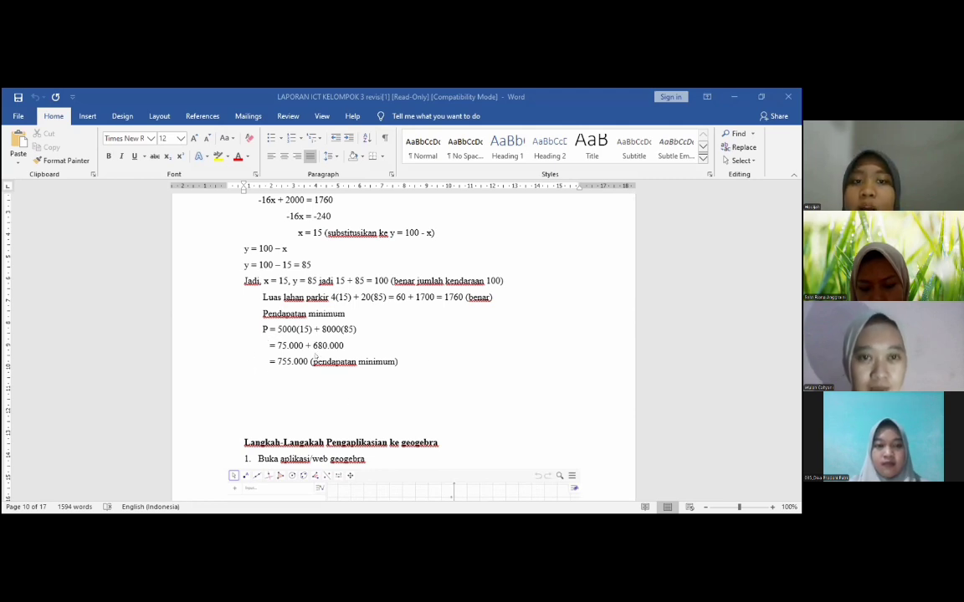
scroll(316, 358, down, 20)
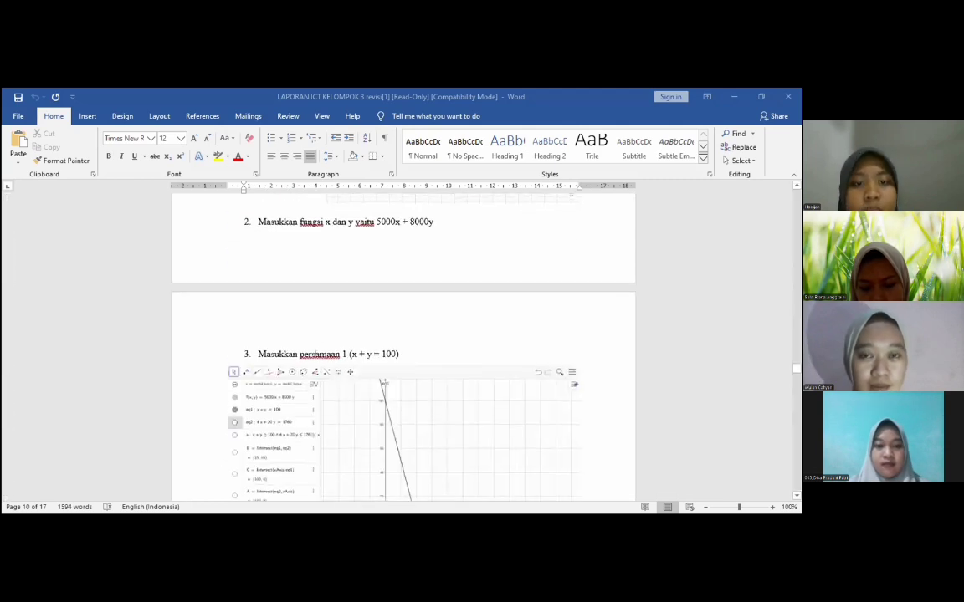
scroll(317, 347, down, 10)
scroll(315, 352, up, 7)
scroll(315, 351, down, 3)
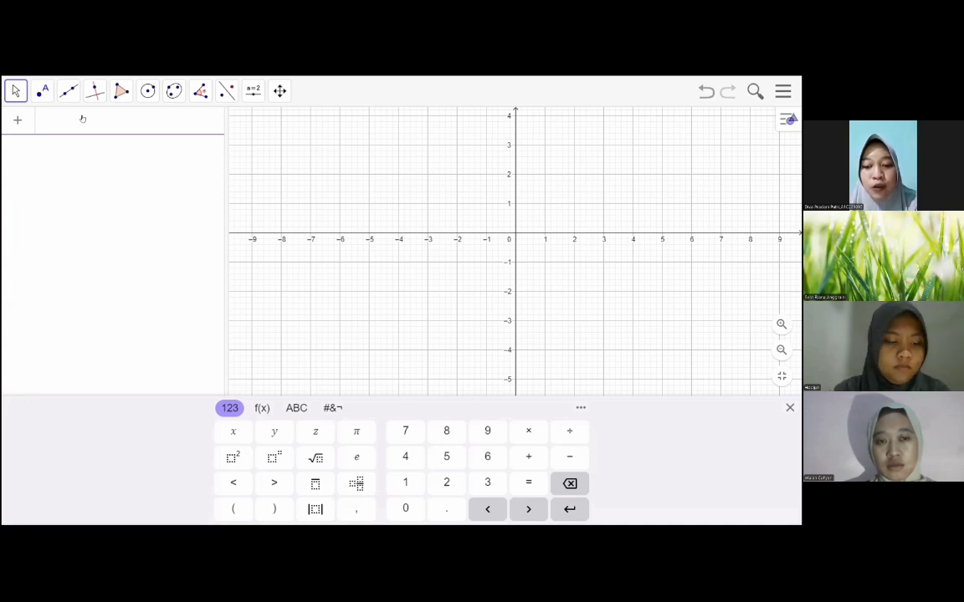
Step: Define the objective function a(x, y) = 7x + 9y in the blank GeoGebra worksheet
text(a)
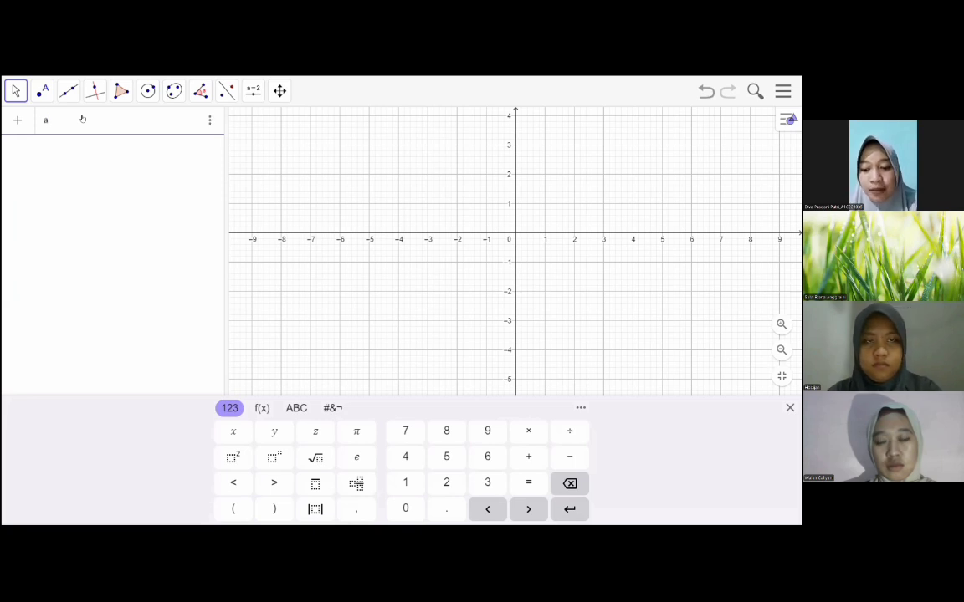
text(()
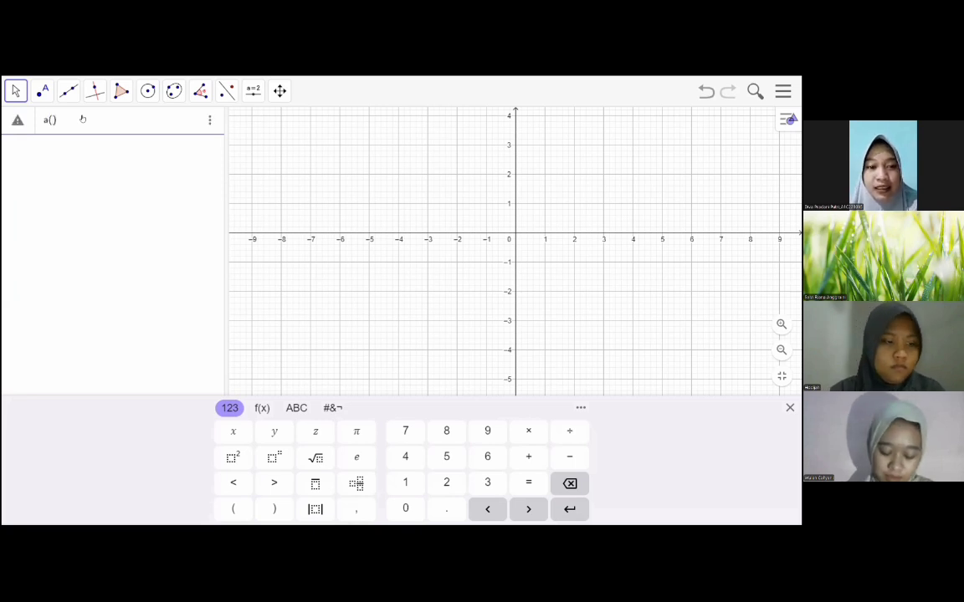
text(x, y) )
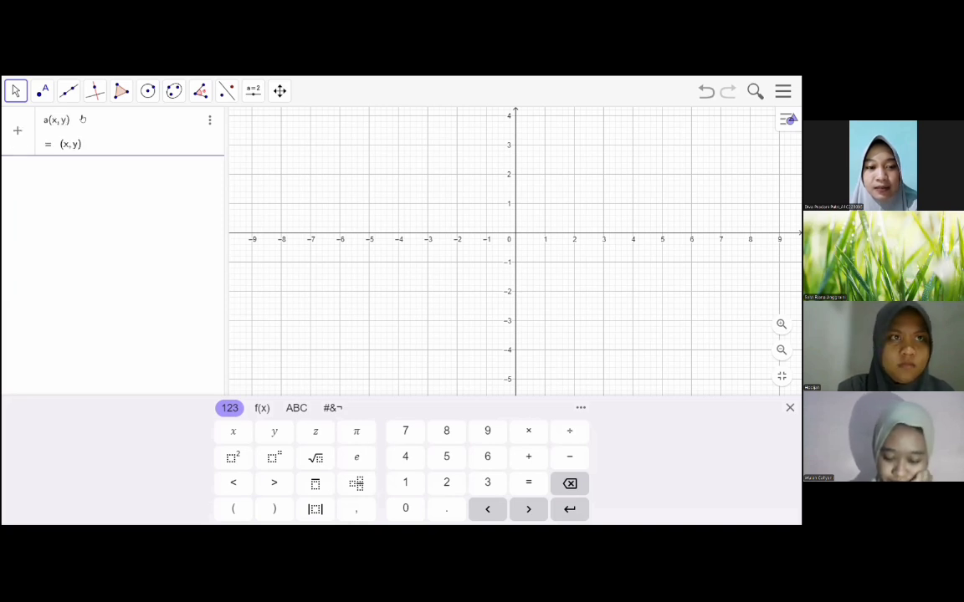
text(= )
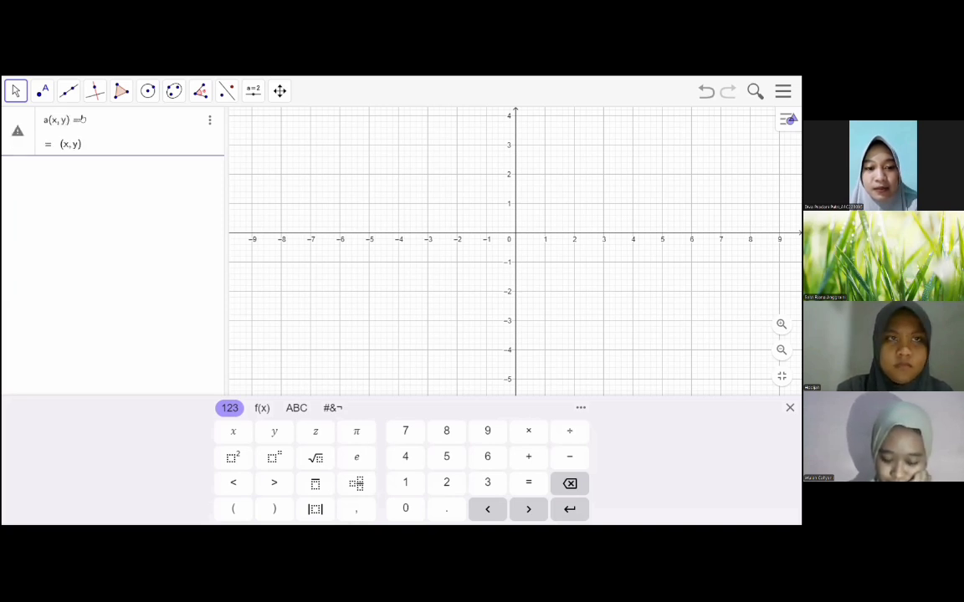
text(7)
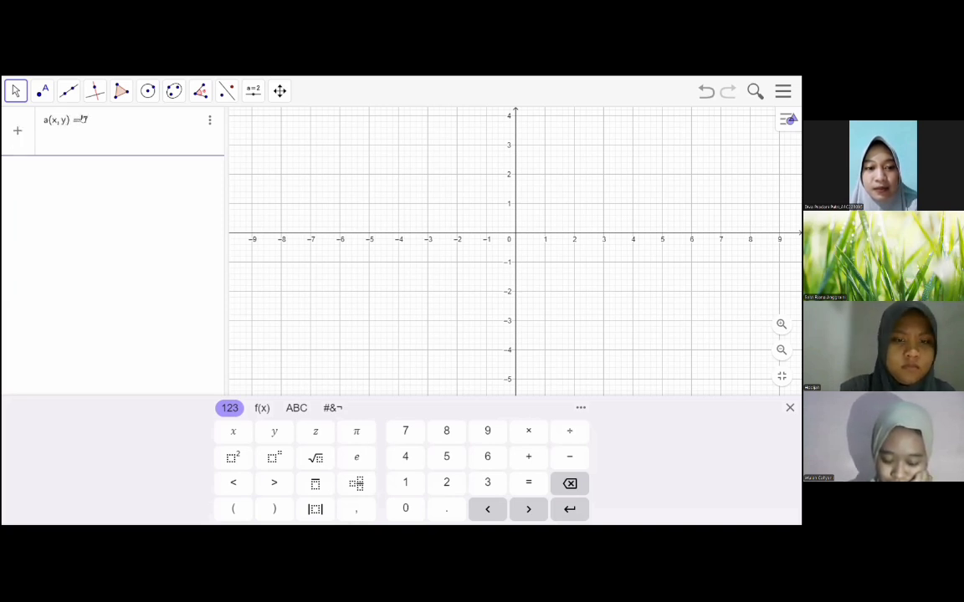
text(x + )
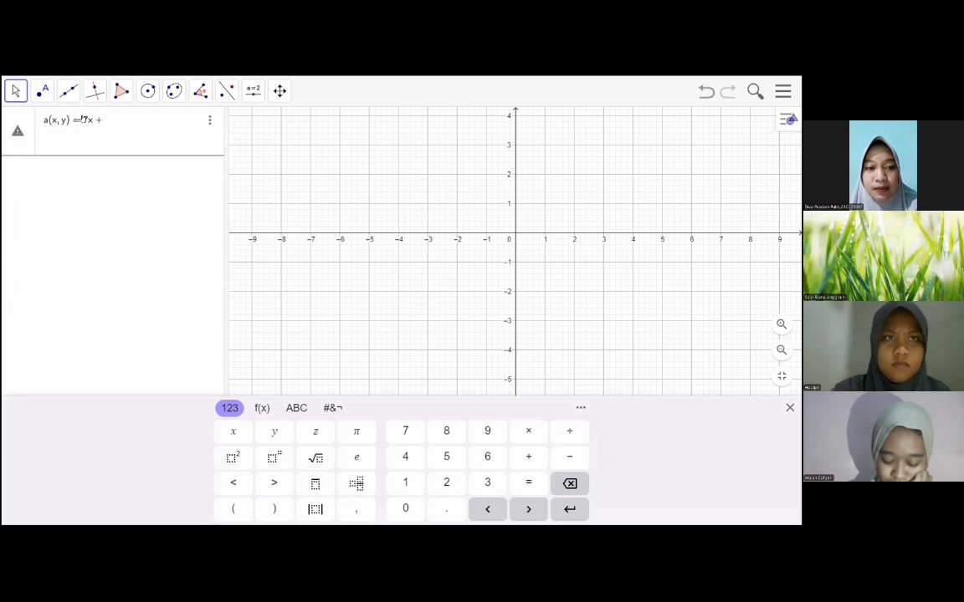
text(9y)
key(Return)
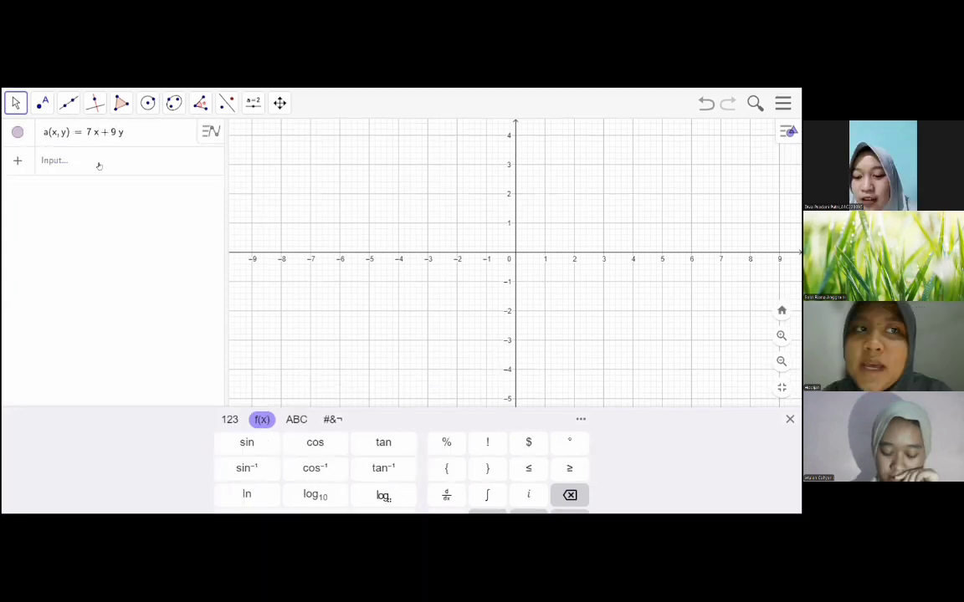
Step: Begin the constraint system in a new row with the inequality 5x + 4y ≤ 200
click(98, 160)
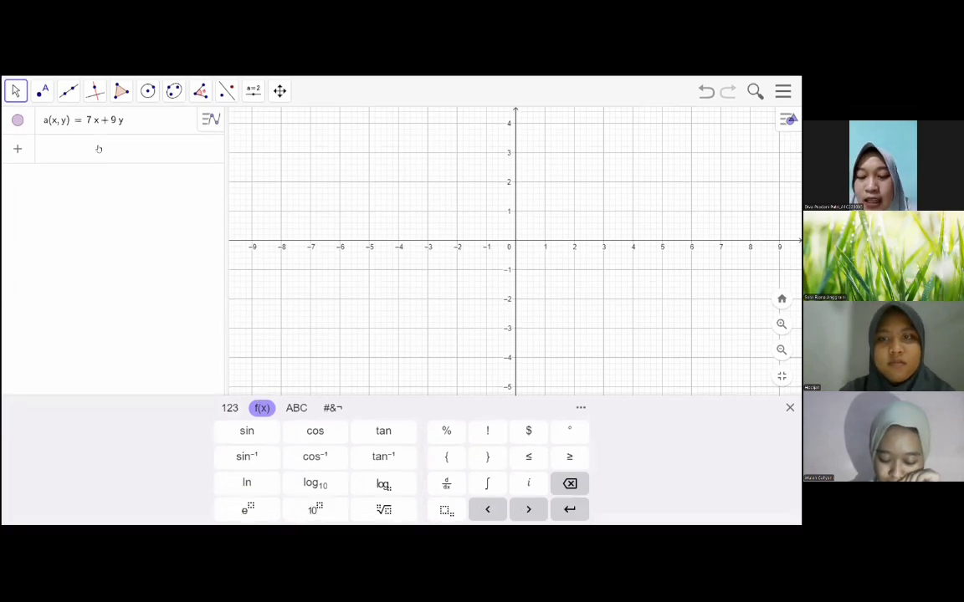
text(5x )
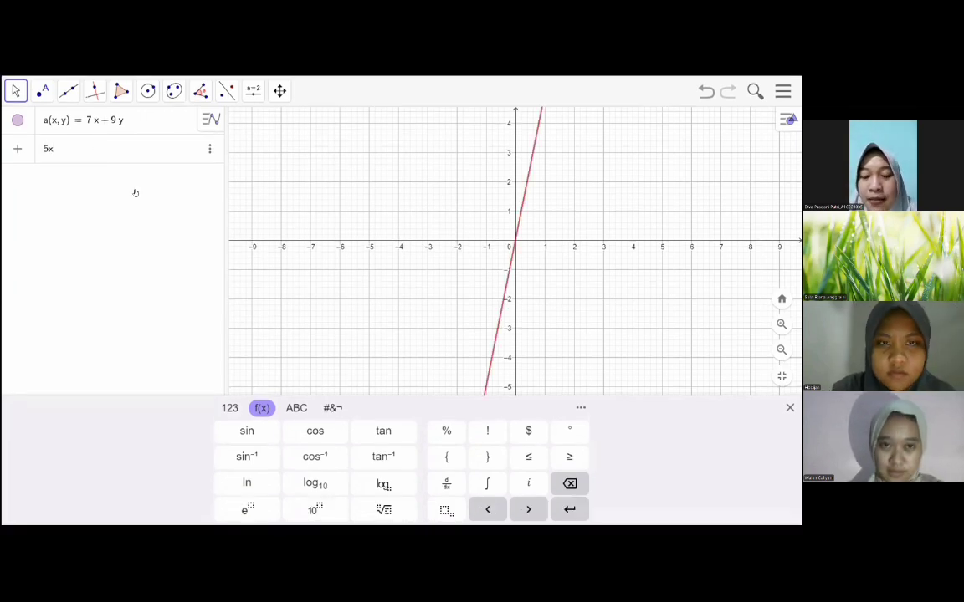
text(+ )
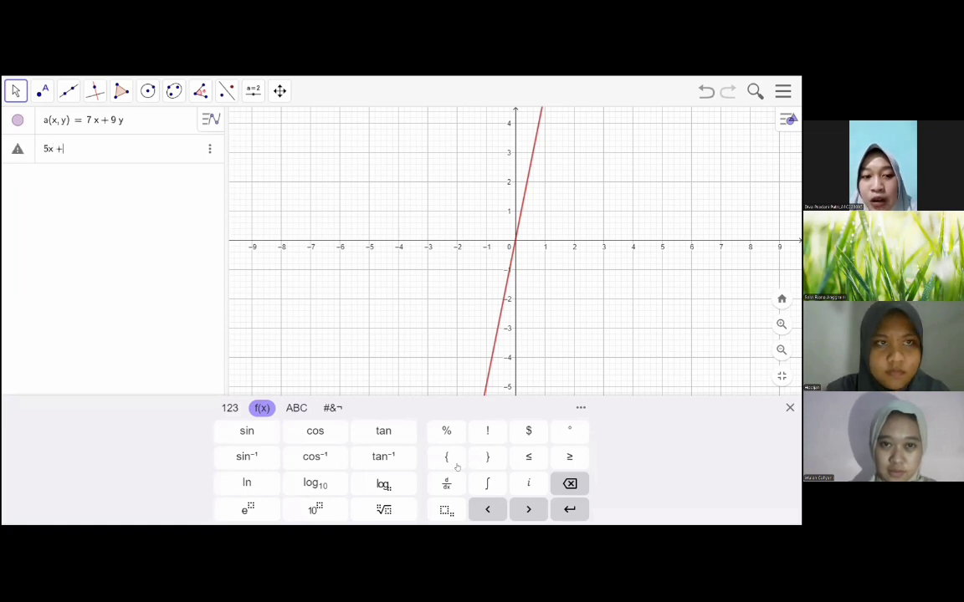
text(4y)
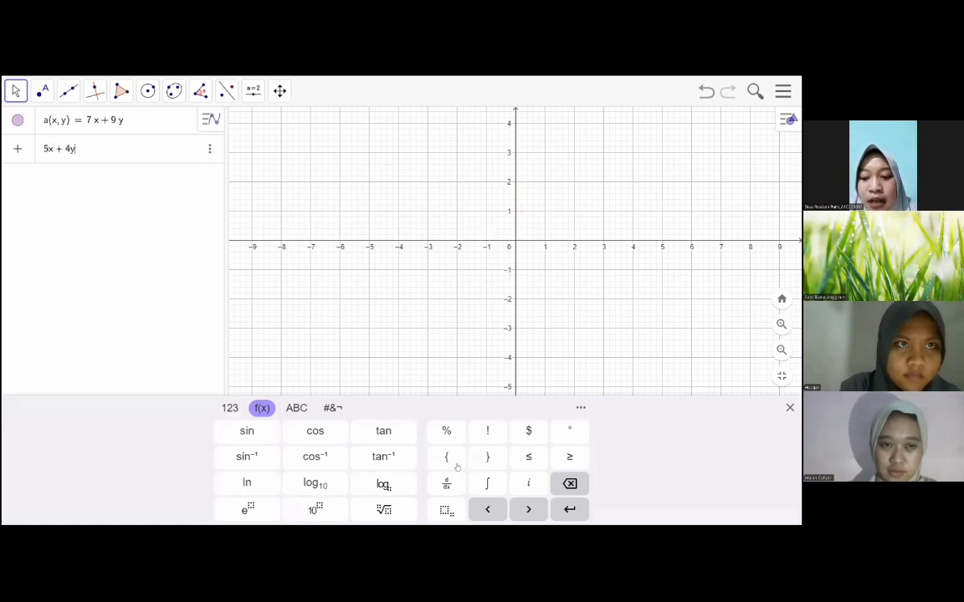
click(529, 457)
text(200)
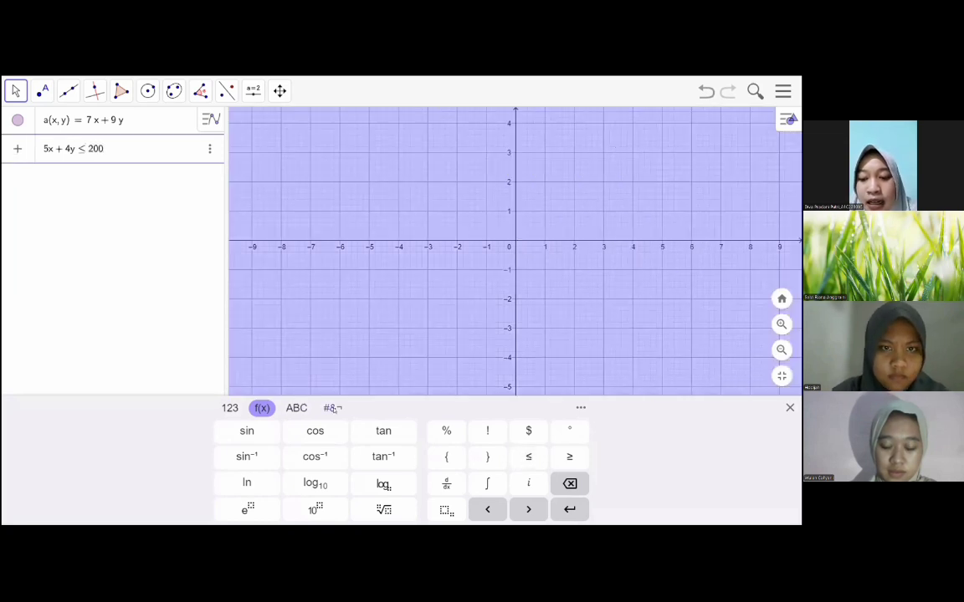
Step: Extend the constraint expression with the logical-and condition ∧ x + y ≤ 75
click(333, 407)
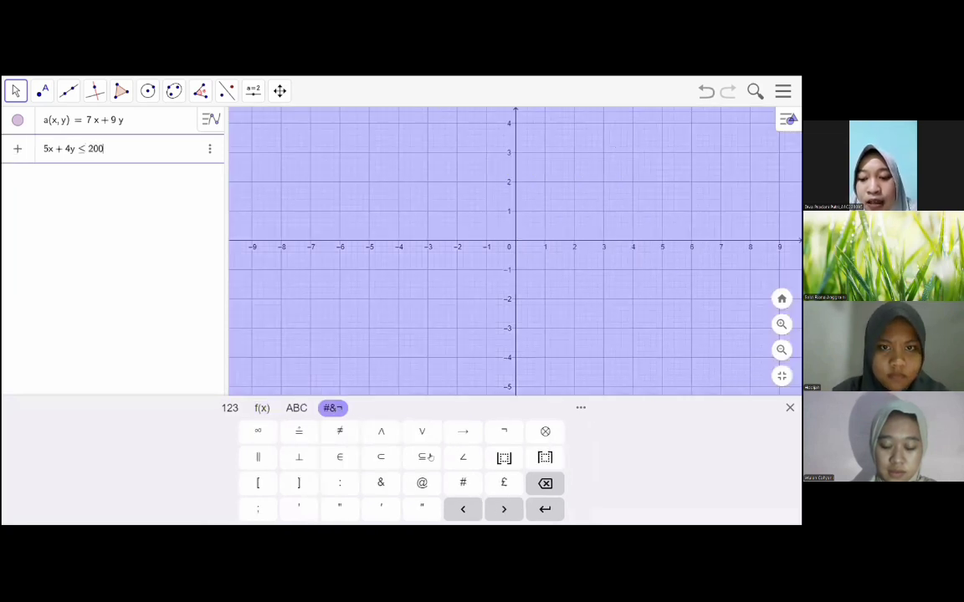
click(381, 431)
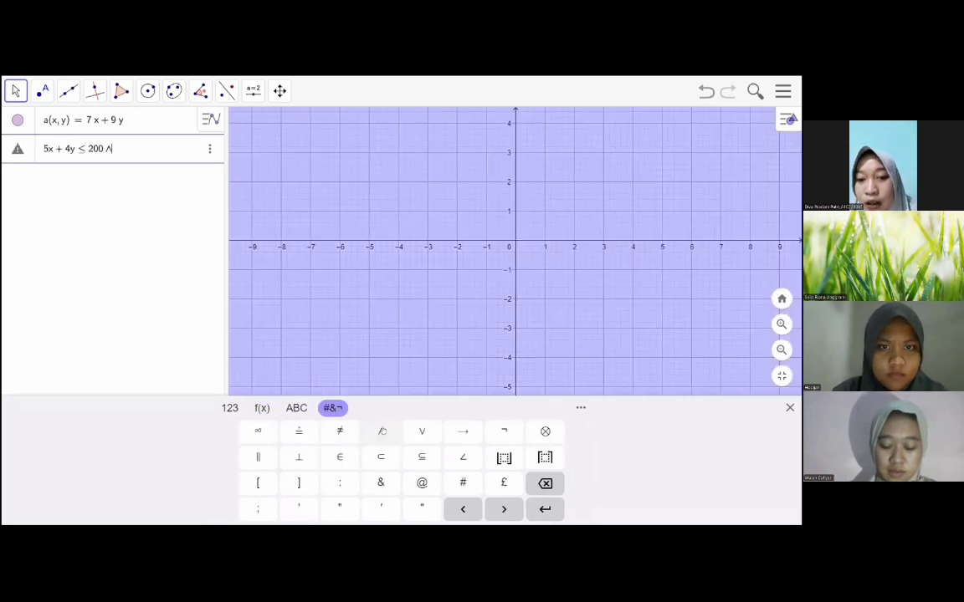
text(x + y)
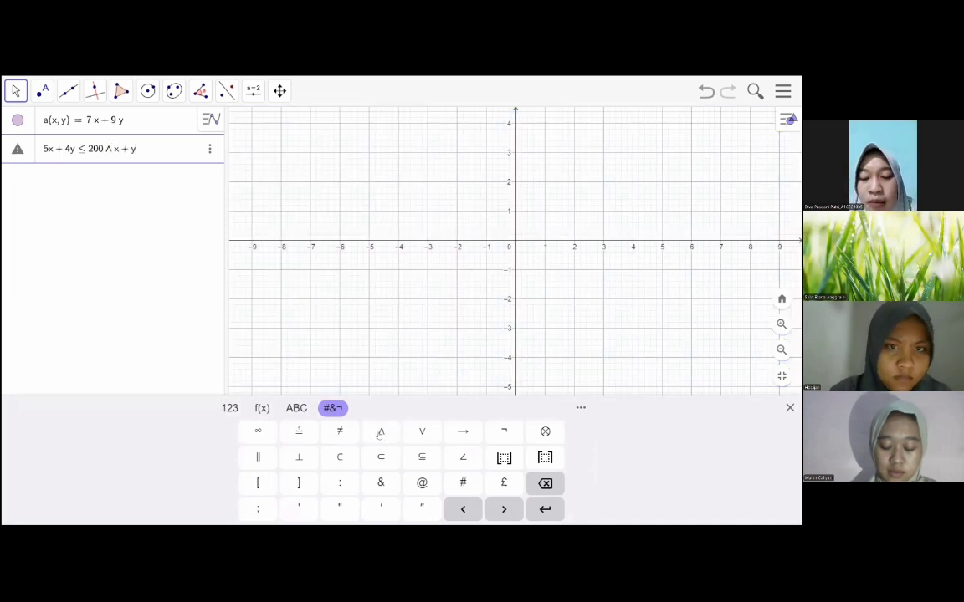
click(263, 408)
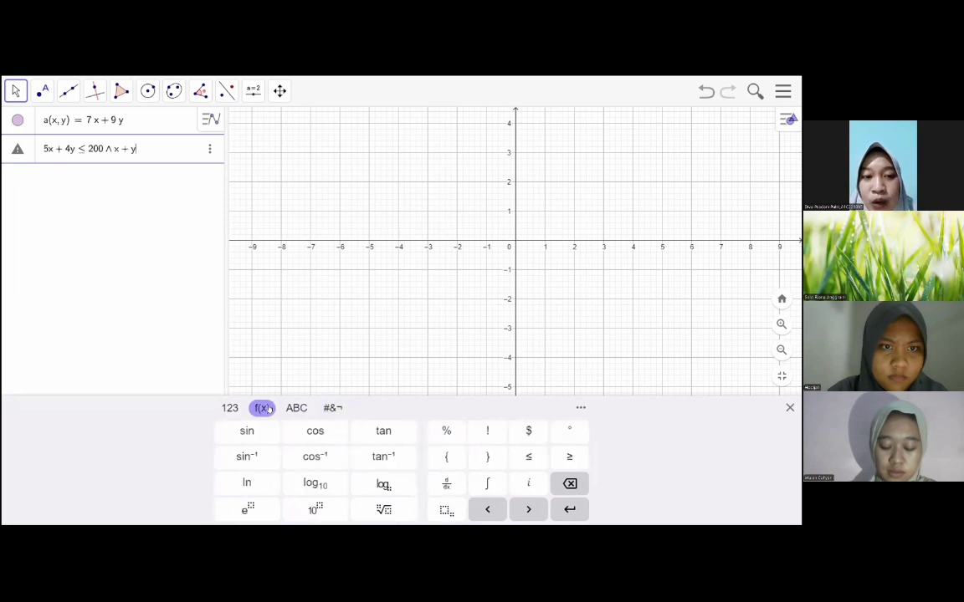
text(+y)
click(528, 457)
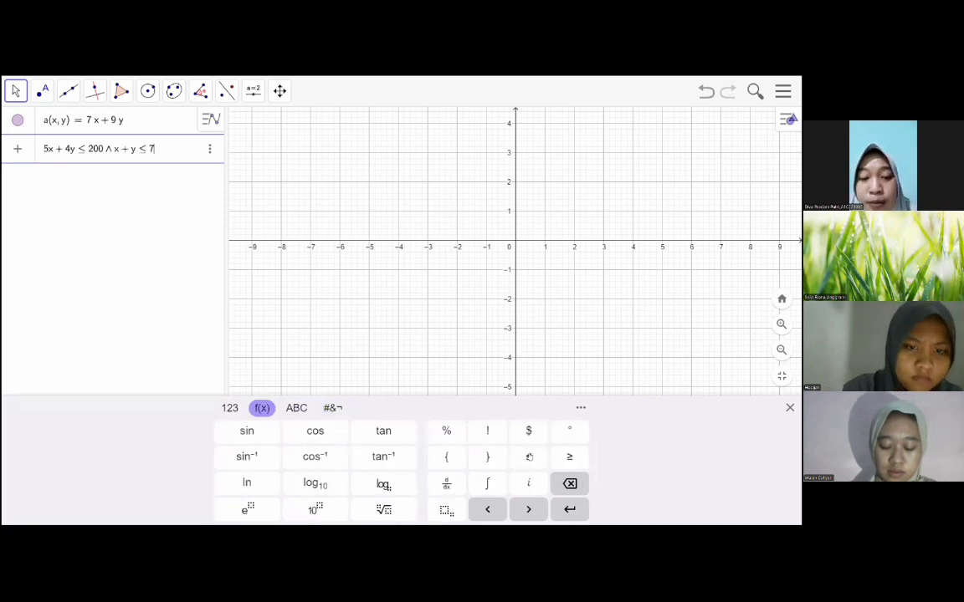
text(75)
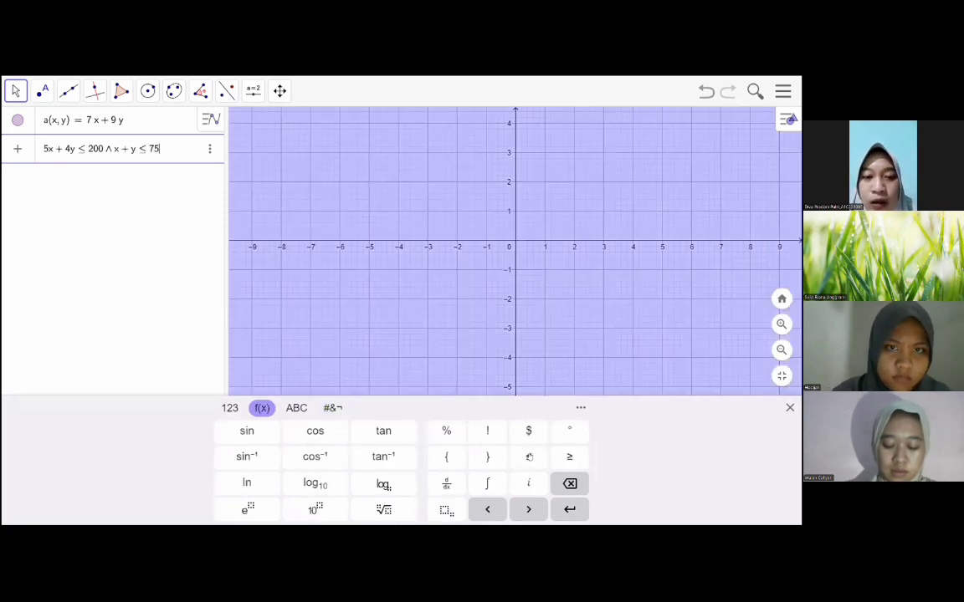
Step: Extend the constraint expression with the logical-and condition ∧ x ≥ 0
click(332, 407)
click(382, 432)
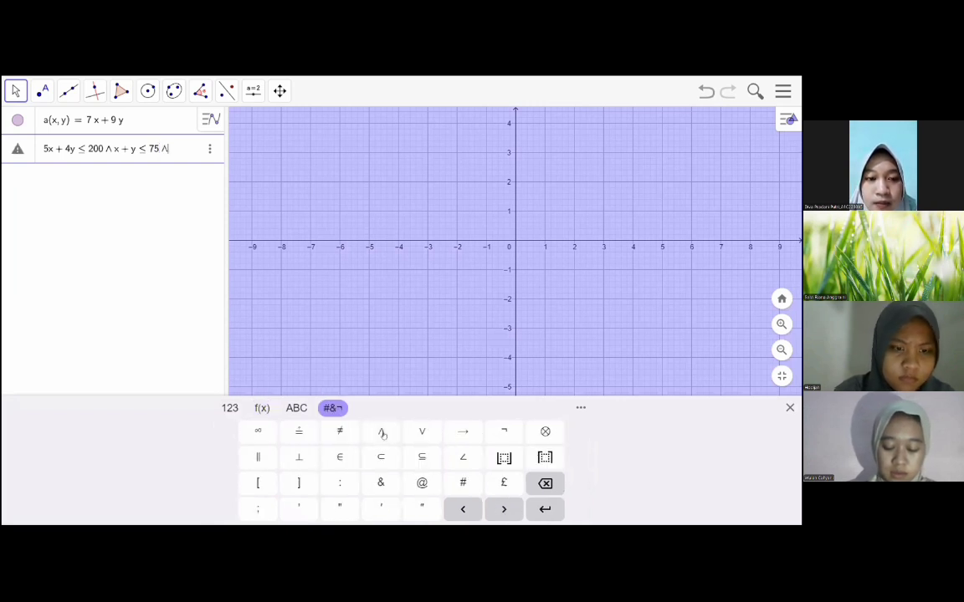
text(x)
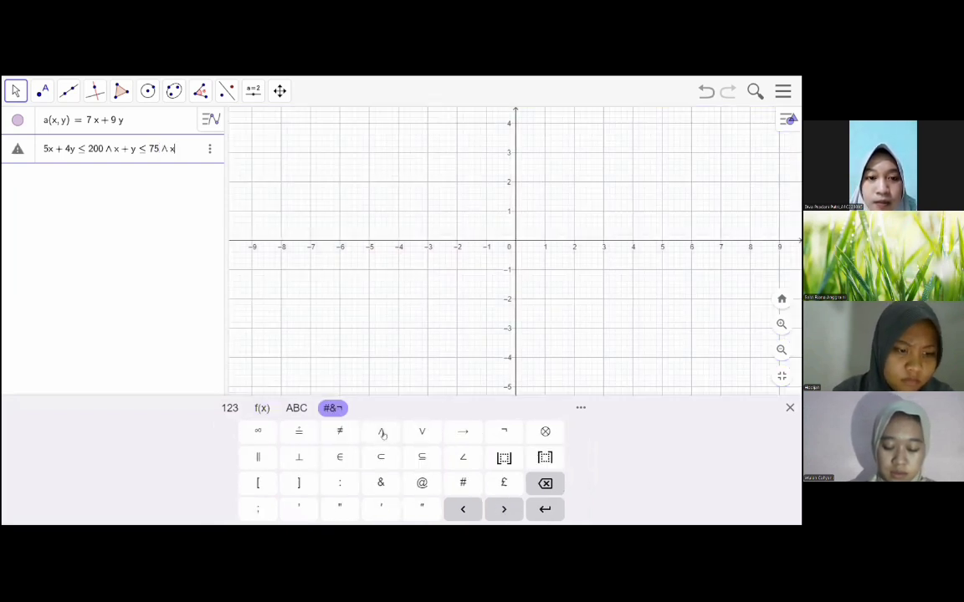
click(262, 408)
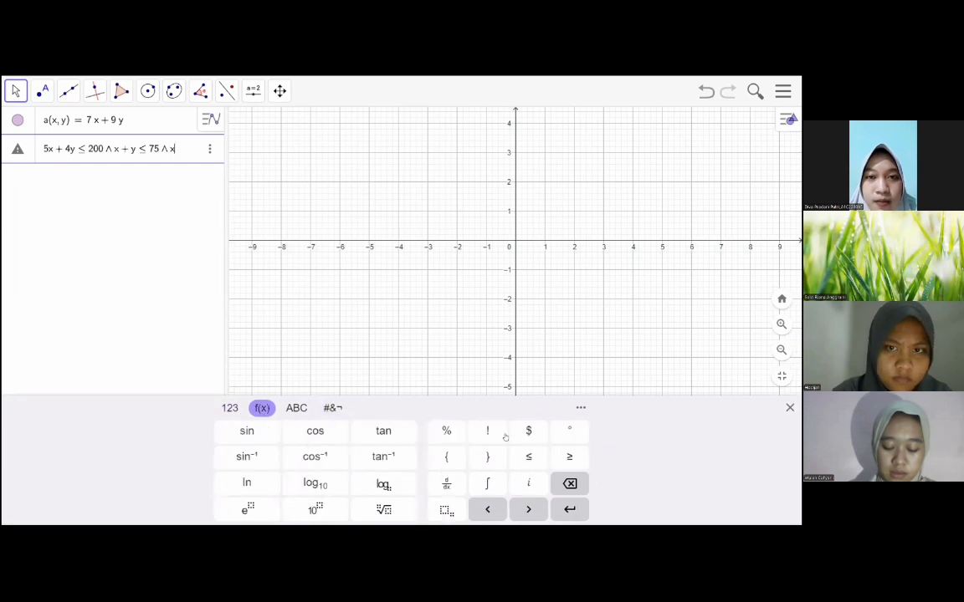
text(>=)
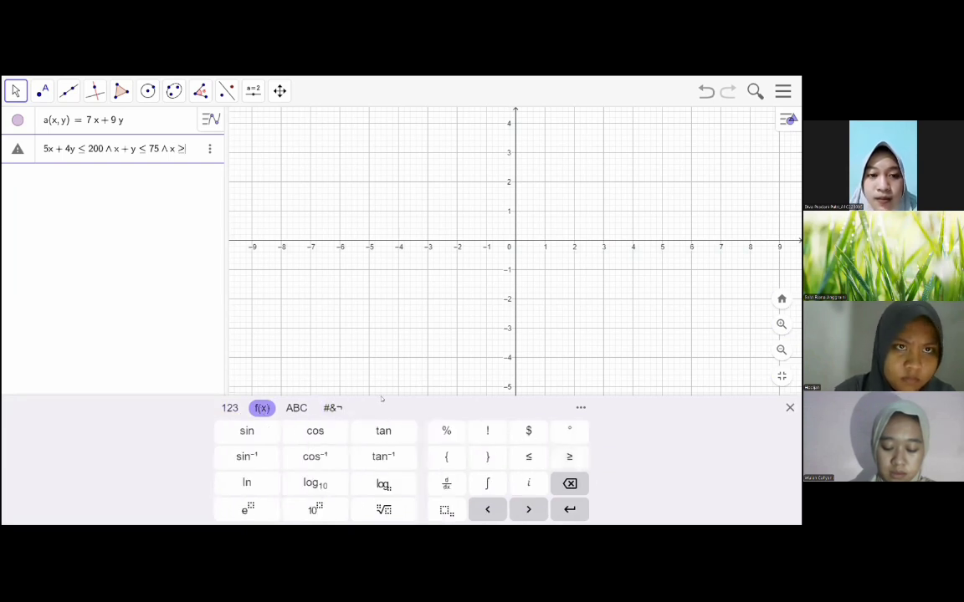
text(0)
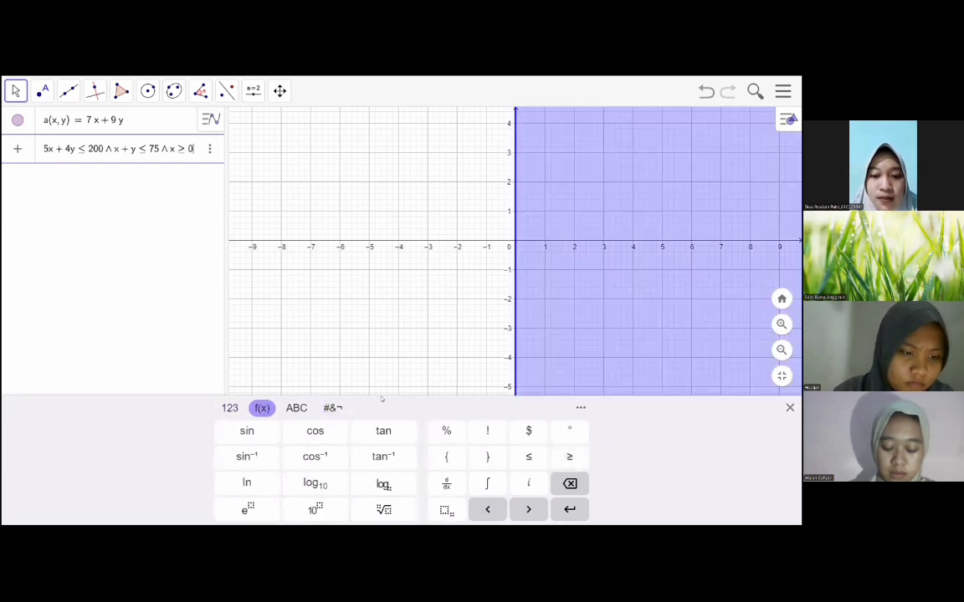
Step: Complete the constraint system with the condition ∧ y ≥ 0 and enter it to plot the feasible region
click(332, 408)
click(381, 431)
text(y>=)
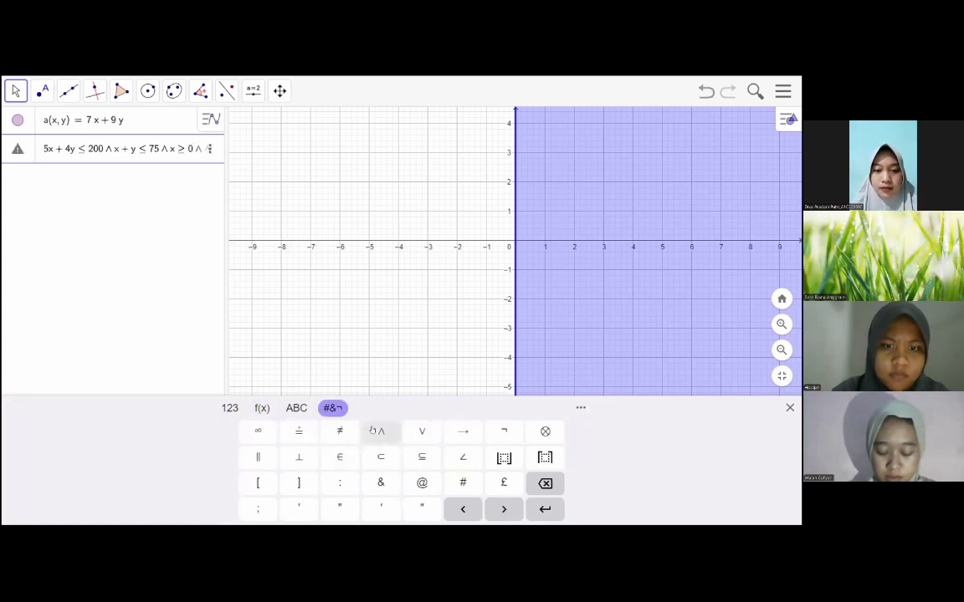
key(BackSpace)
key(BackSpace)
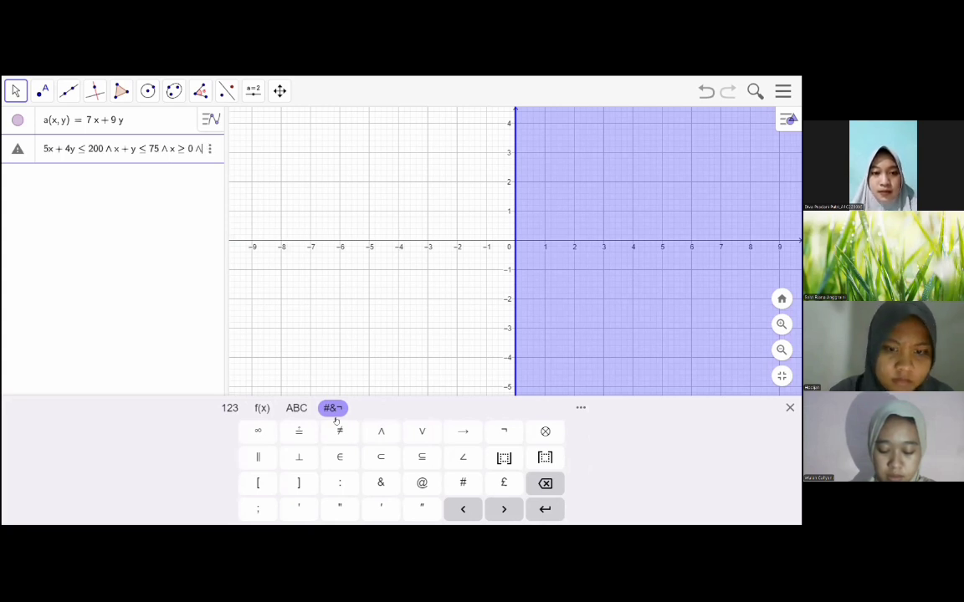
text(y>=)
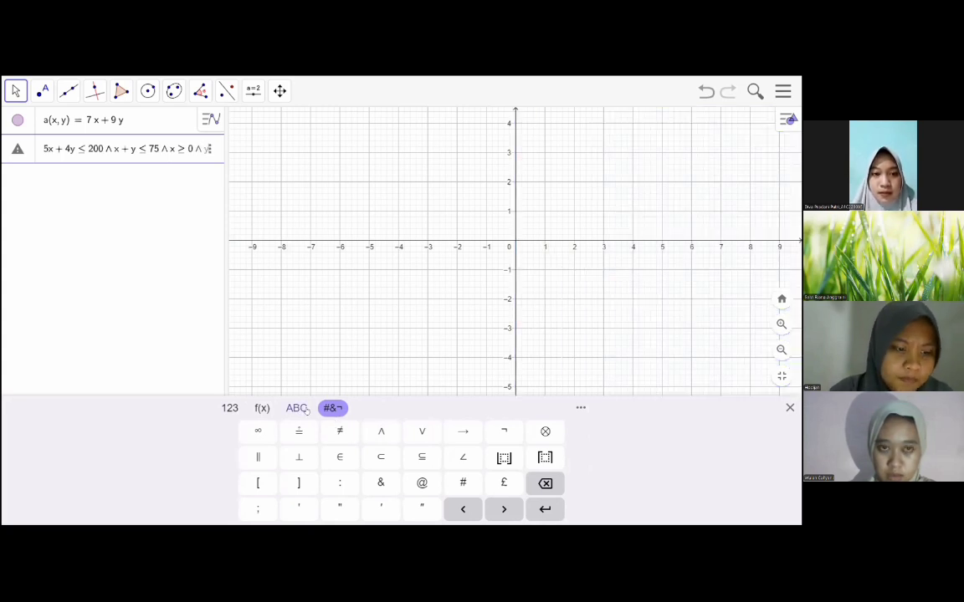
click(262, 408)
click(572, 459)
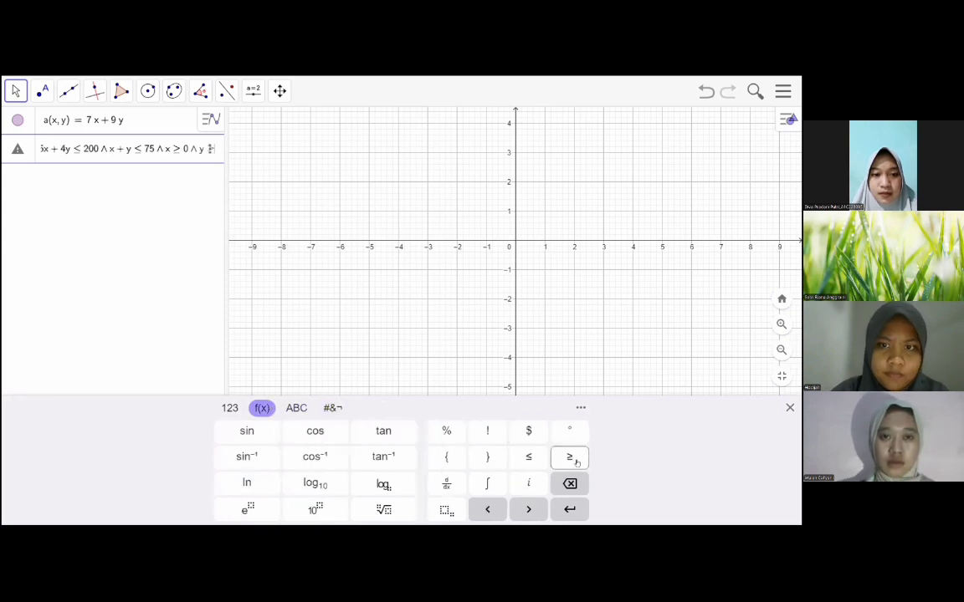
text(0)
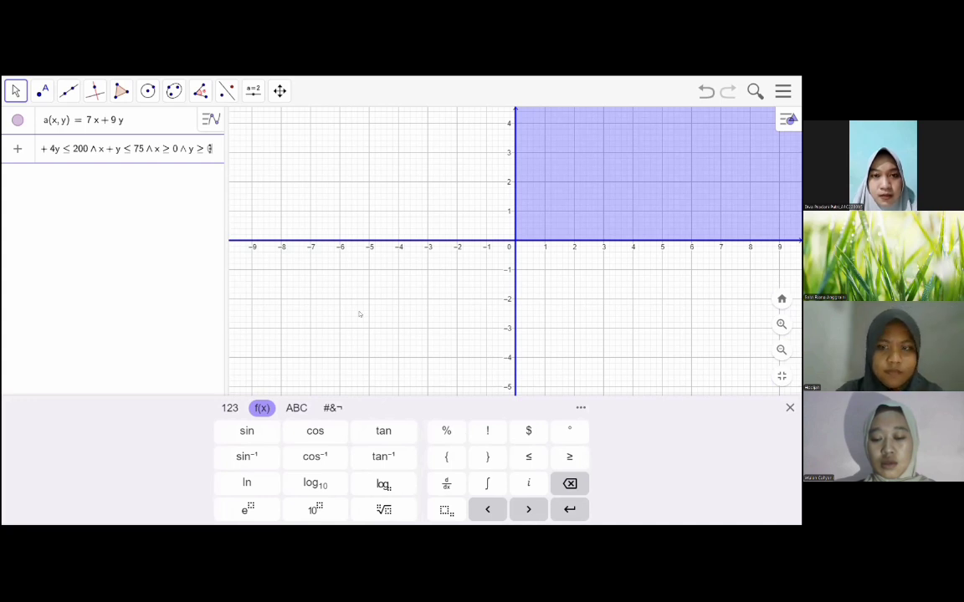
key(Return)
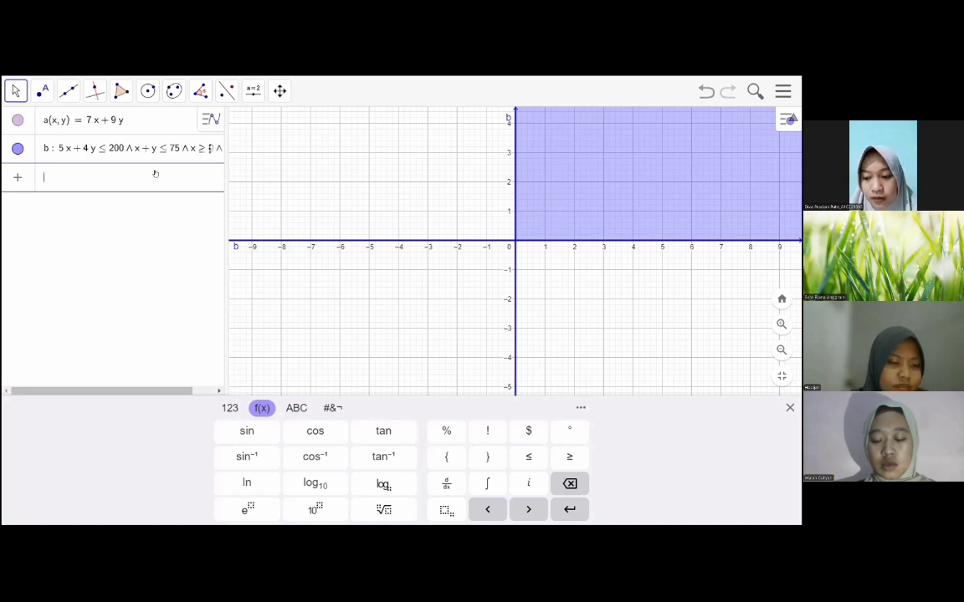
Step: Add the first boundary line as the equation 5x + 4y = 200 in a new row
text(5x)
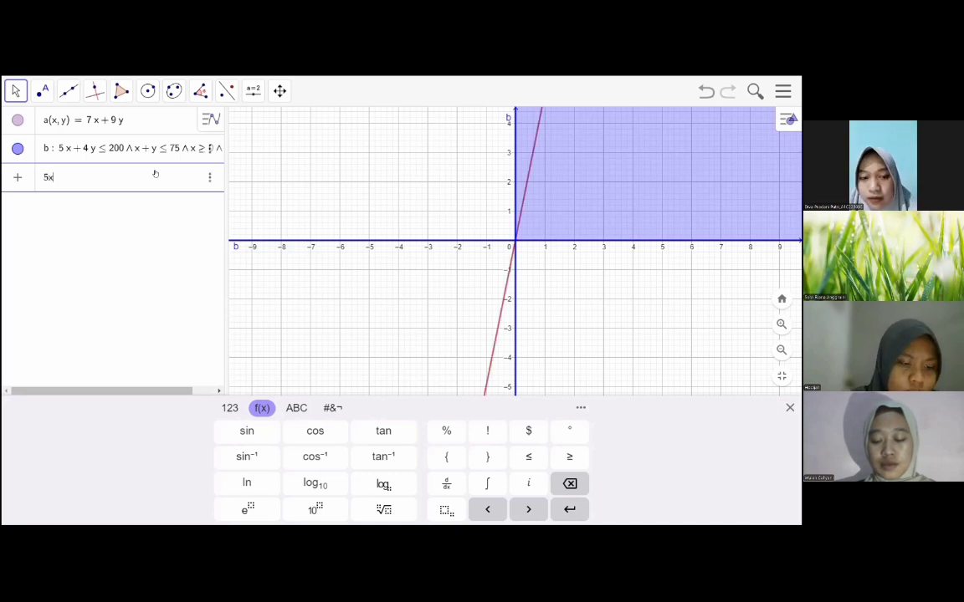
text( + 4y)
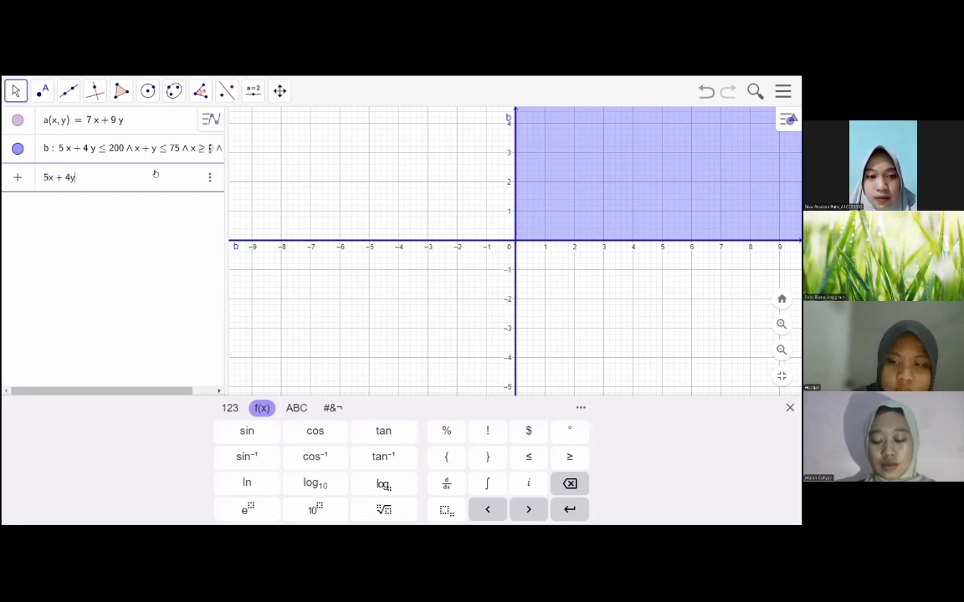
text( = 200)
key(Return)
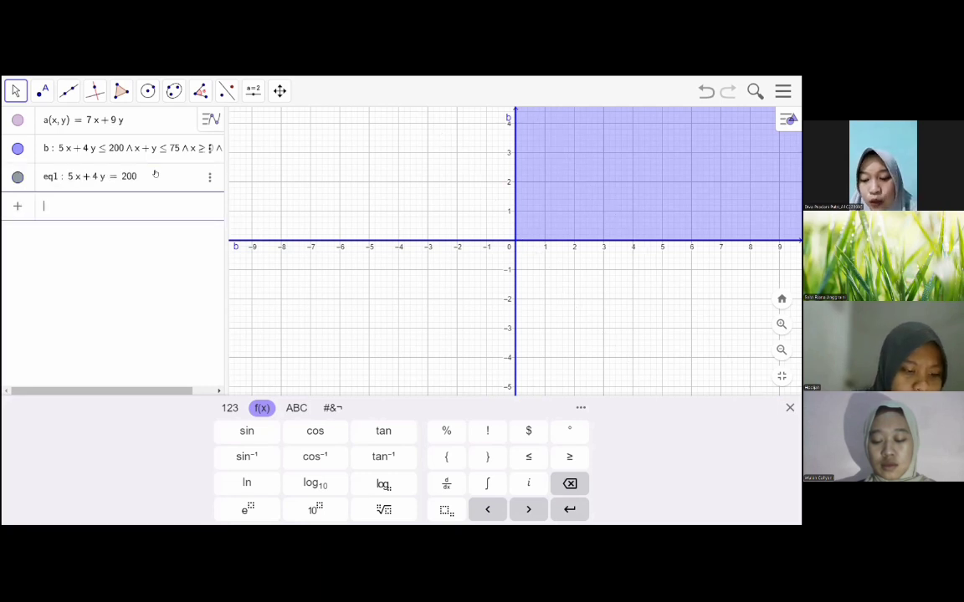
Step: Add the second boundary line as the equation x + y = 75 in a new row
text(x + y )
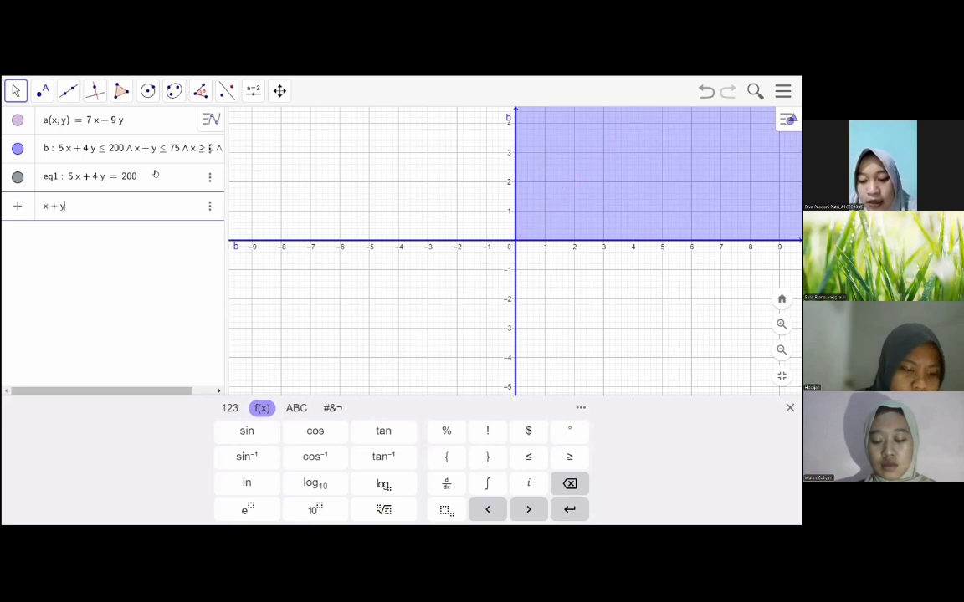
text(= )
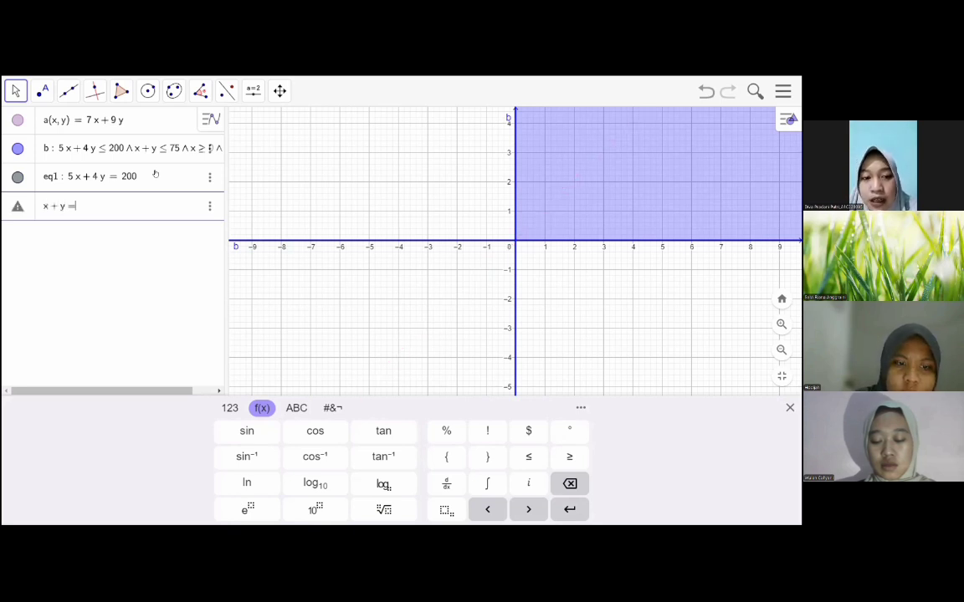
text(75)
key(Return)
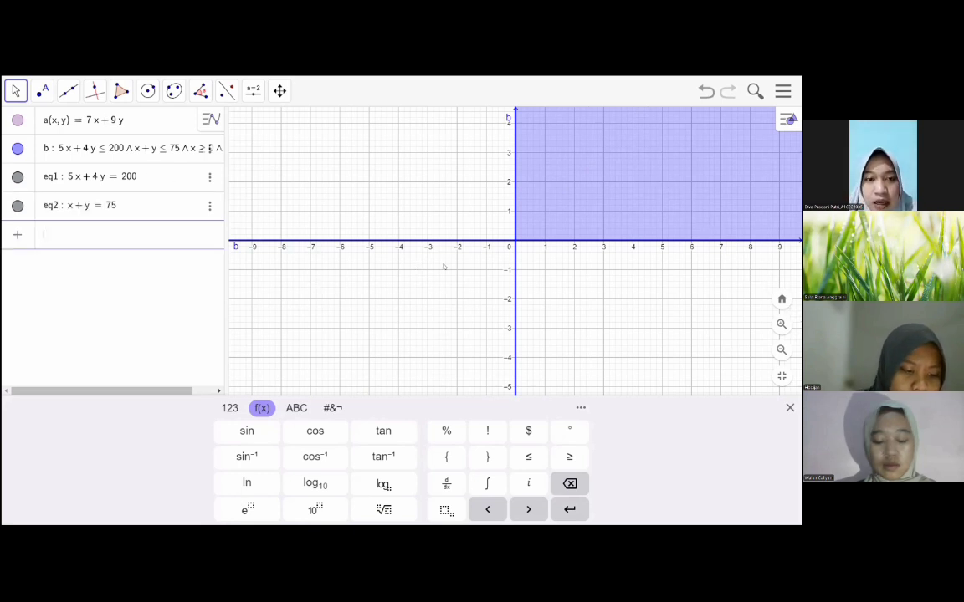
Step: Examine the graph at a scale that shows the whole feasible region and both boundary lines with their axis crossings
scroll(509, 277, down, 3)
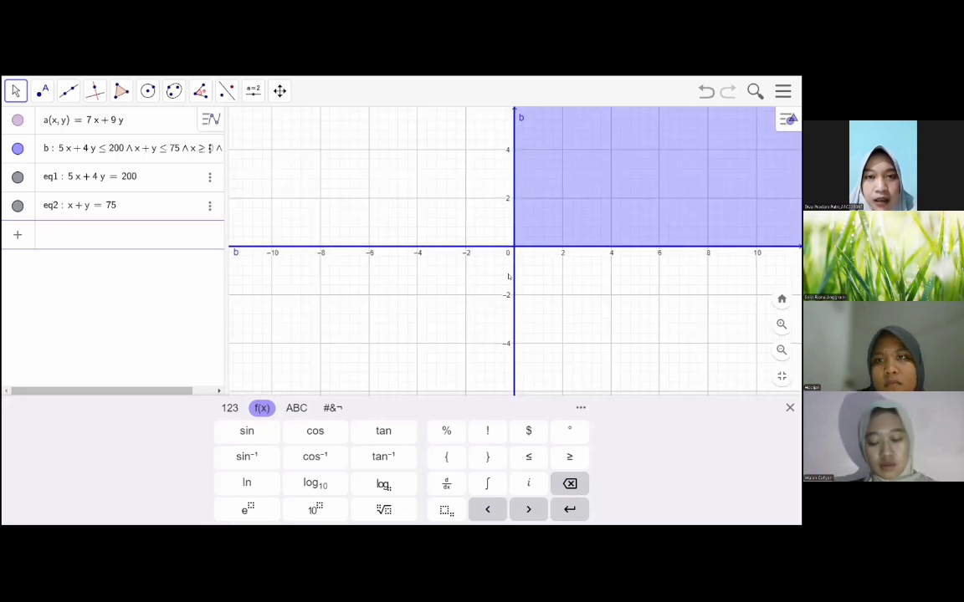
scroll(519, 268, down, 2)
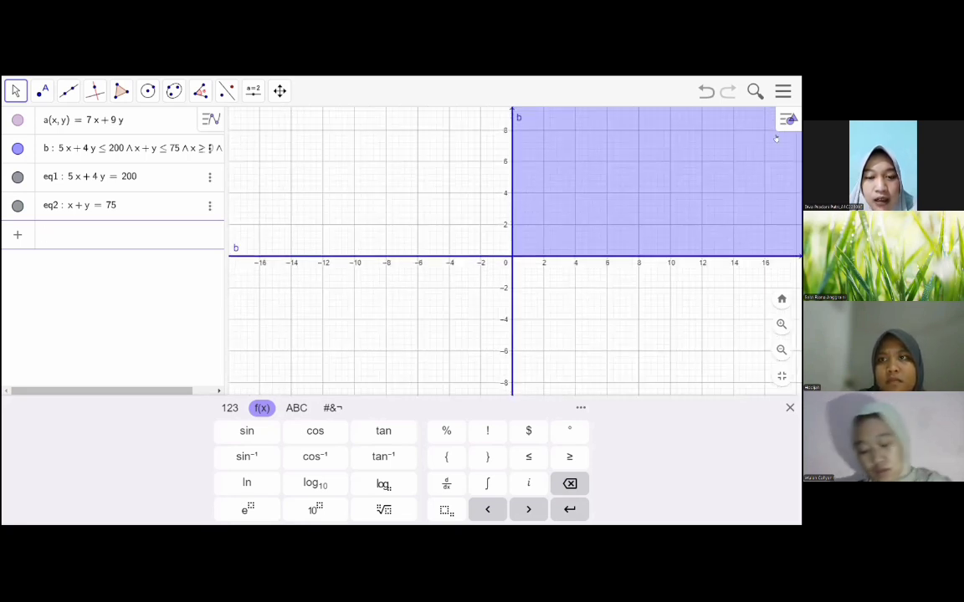
scroll(502, 242, down, 3)
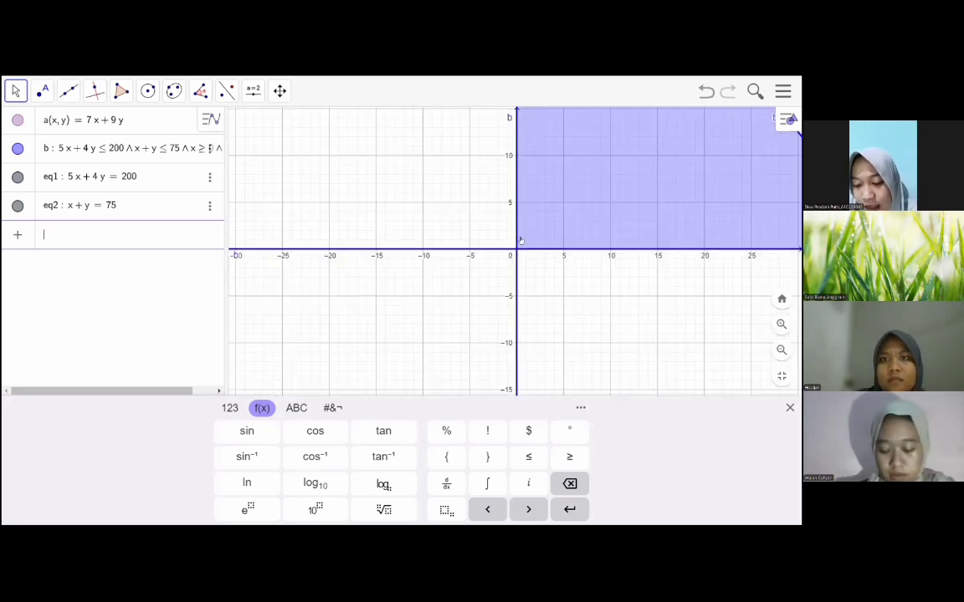
click(456, 326)
drag(613, 265, 511, 446)
scroll(510, 445, down, 1)
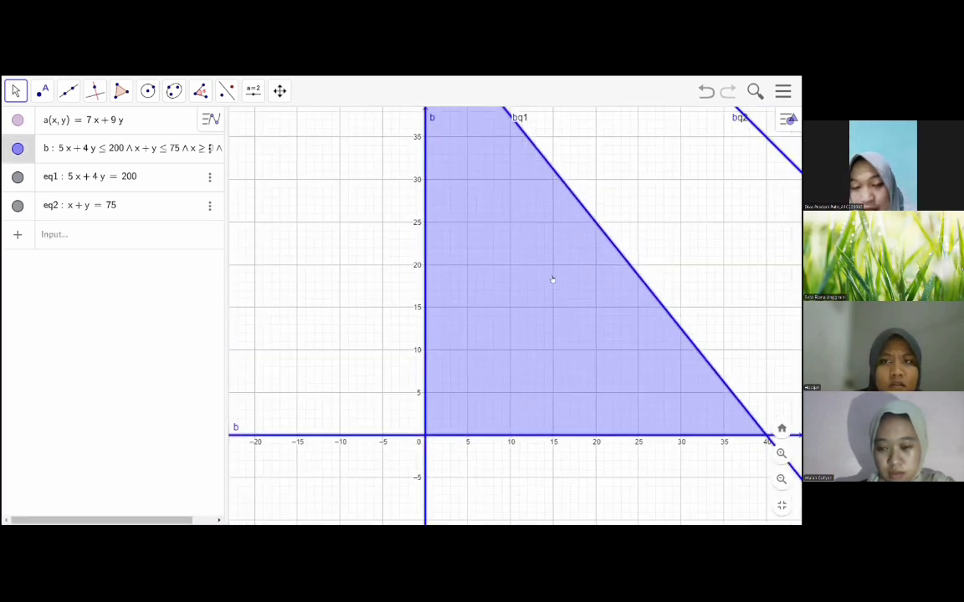
scroll(552, 279, down, 4)
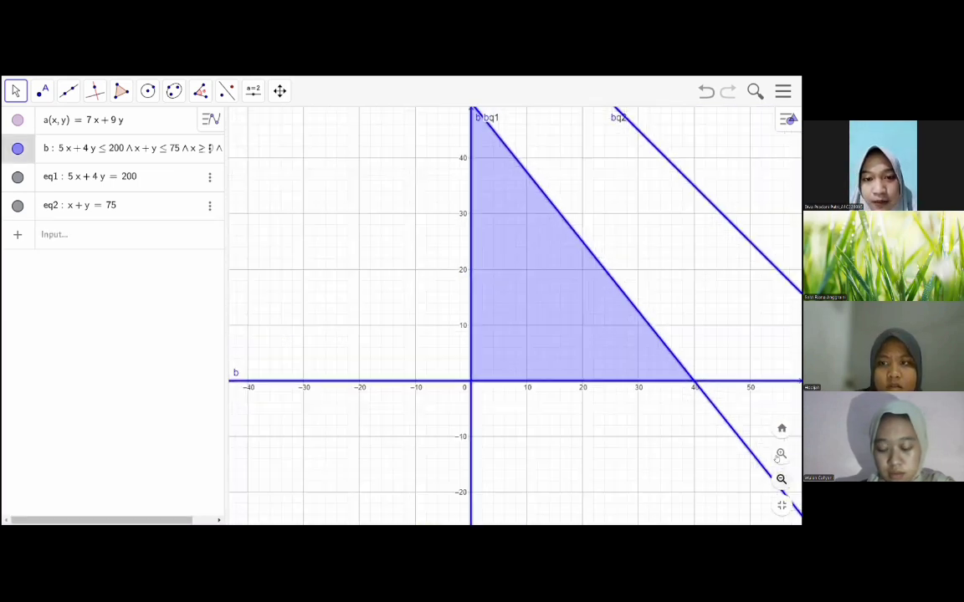
click(781, 478)
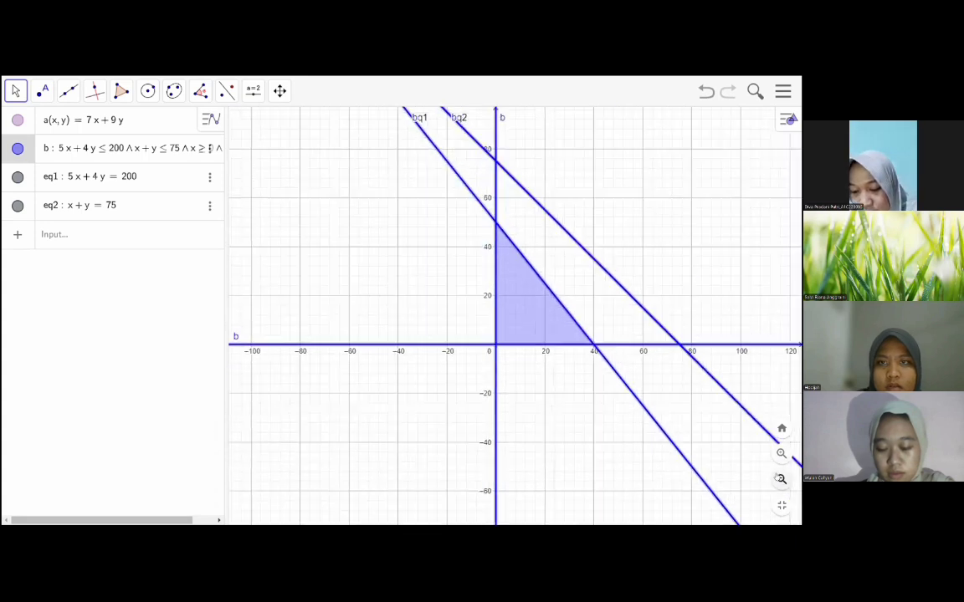
click(781, 478)
click(781, 478)
click(780, 477)
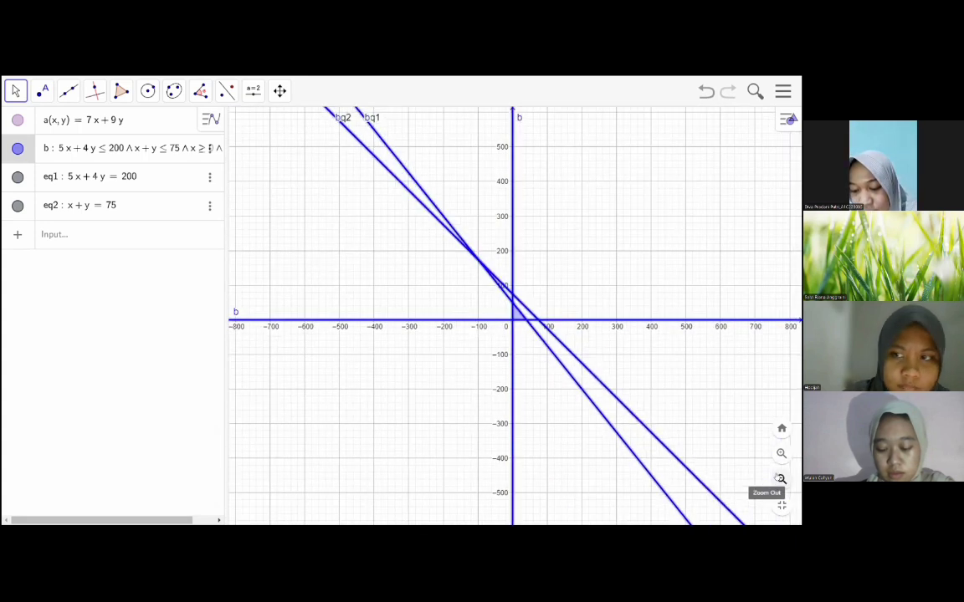
click(781, 454)
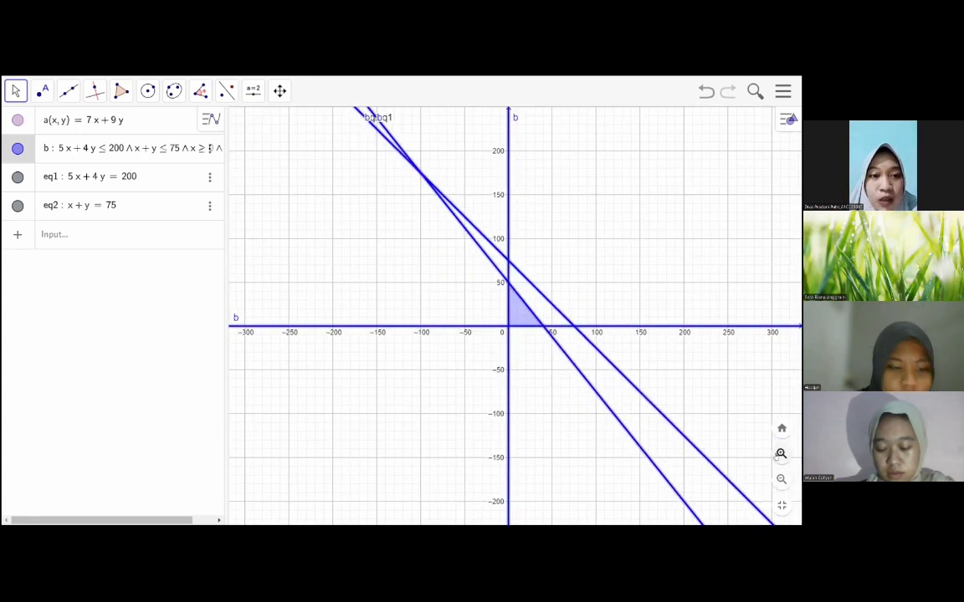
click(781, 454)
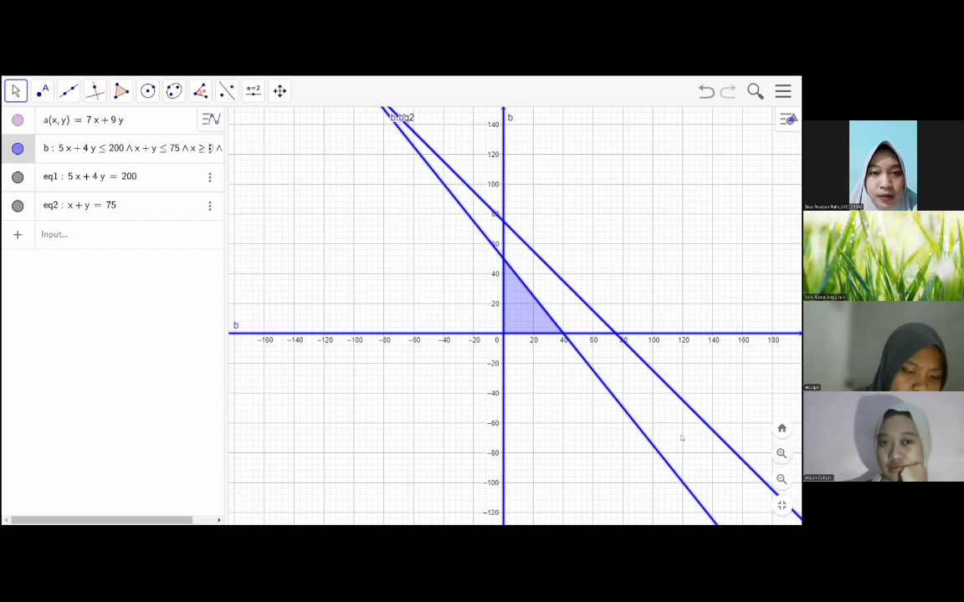
Step: Use the Intersect tool to mark the feasible region's corner where the line 5x + 4y = 200 crosses the x-axis
click(42, 90)
click(83, 199)
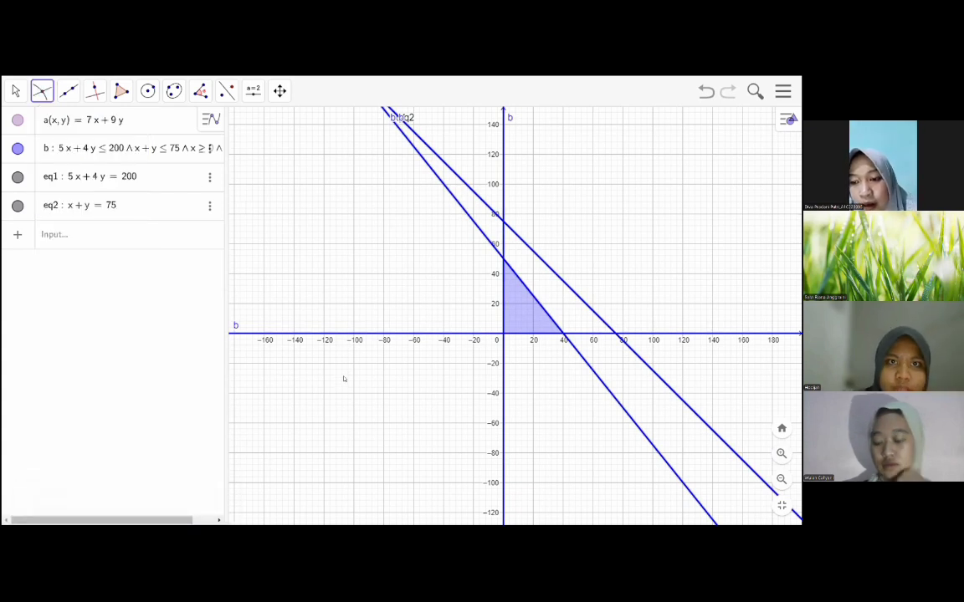
click(14, 90)
drag(280, 233, 291, 338)
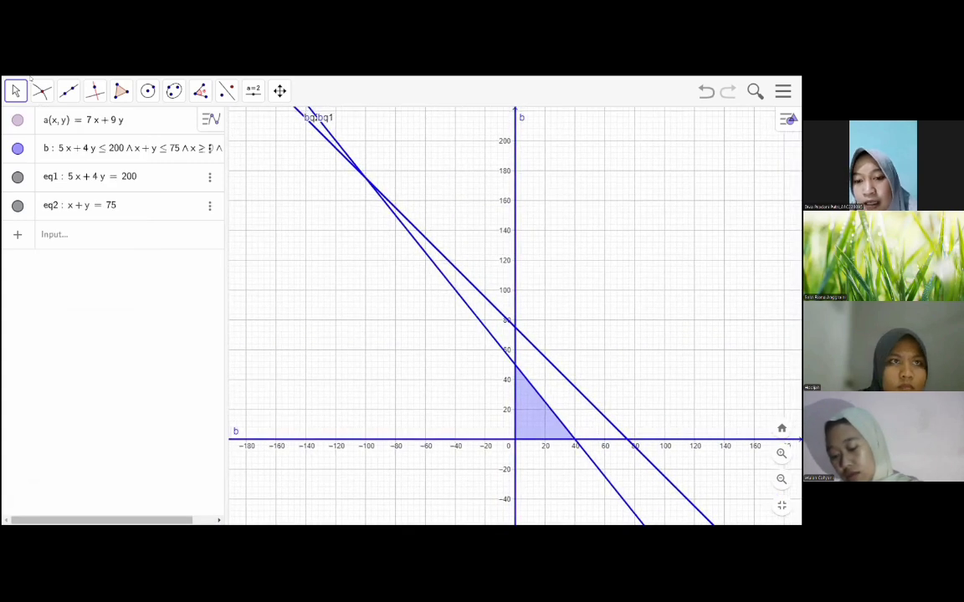
click(41, 91)
click(73, 201)
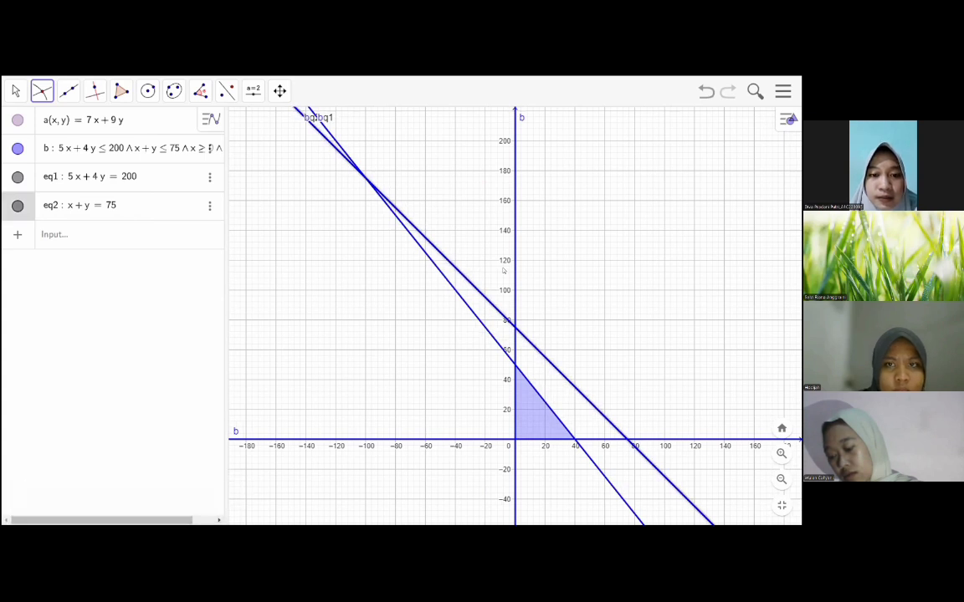
click(541, 439)
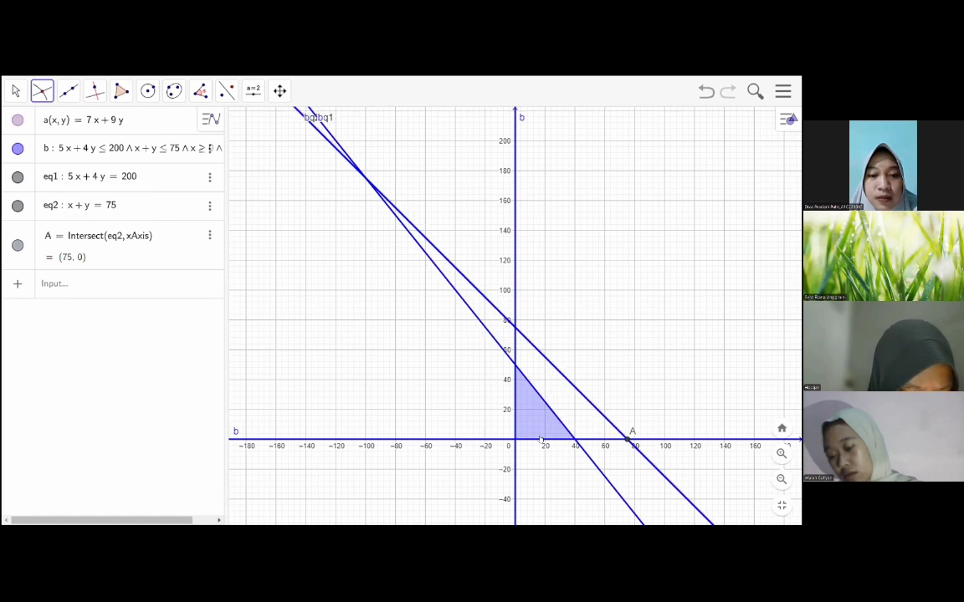
key(ctrl+z)
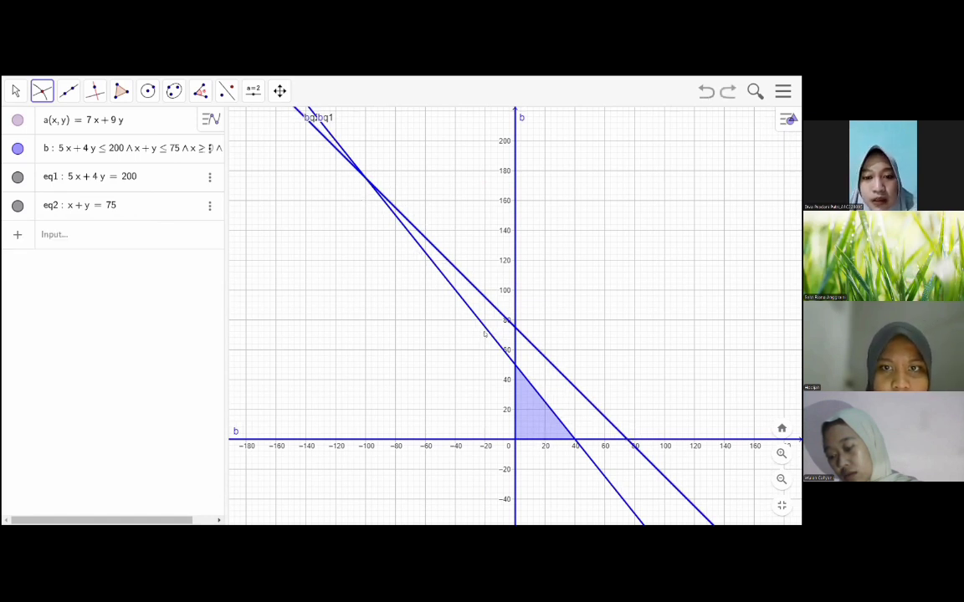
click(574, 439)
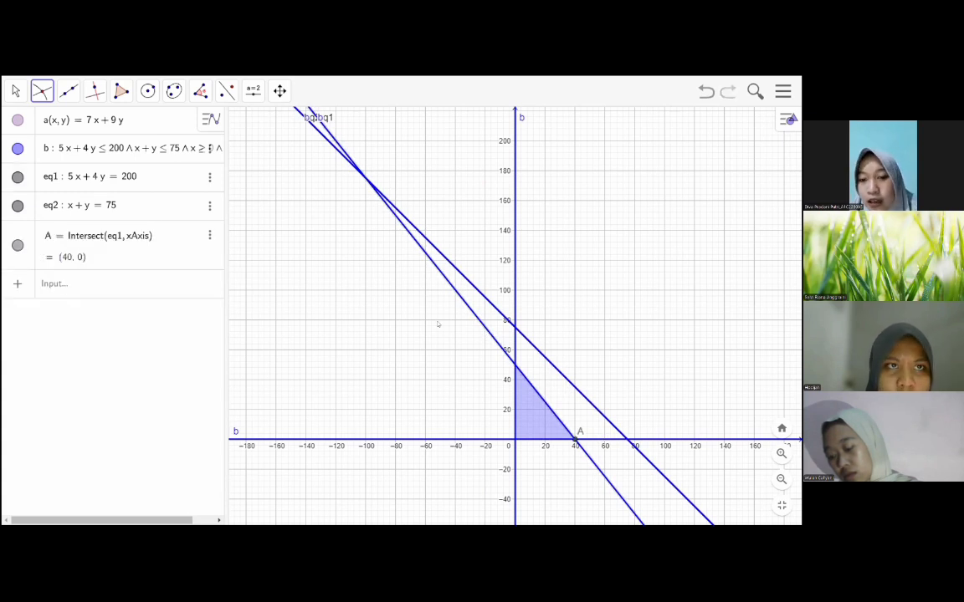
Step: Mark the intersection of the boundary lines x + y = 75 and 5x + 4y = 200
click(499, 315)
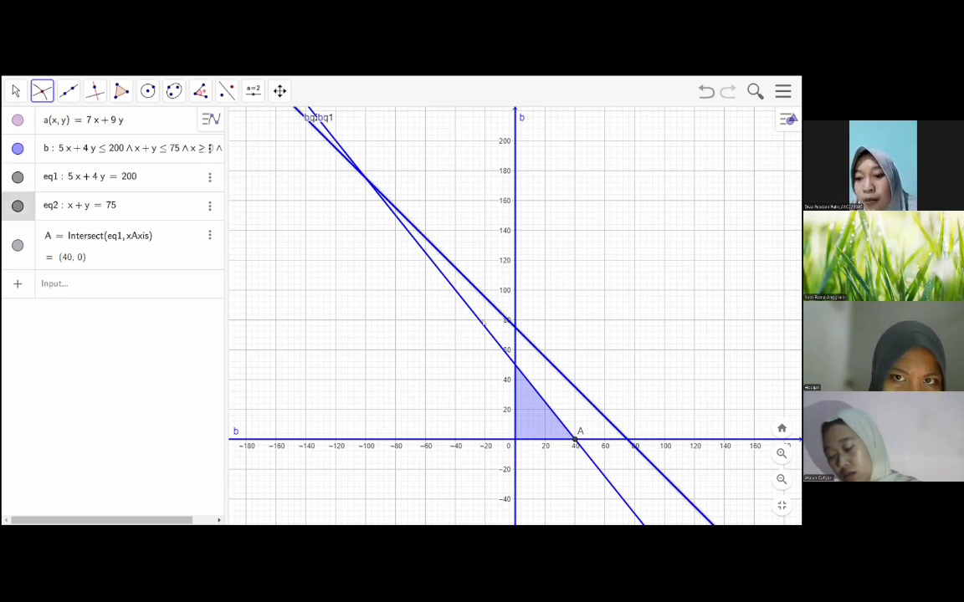
click(481, 324)
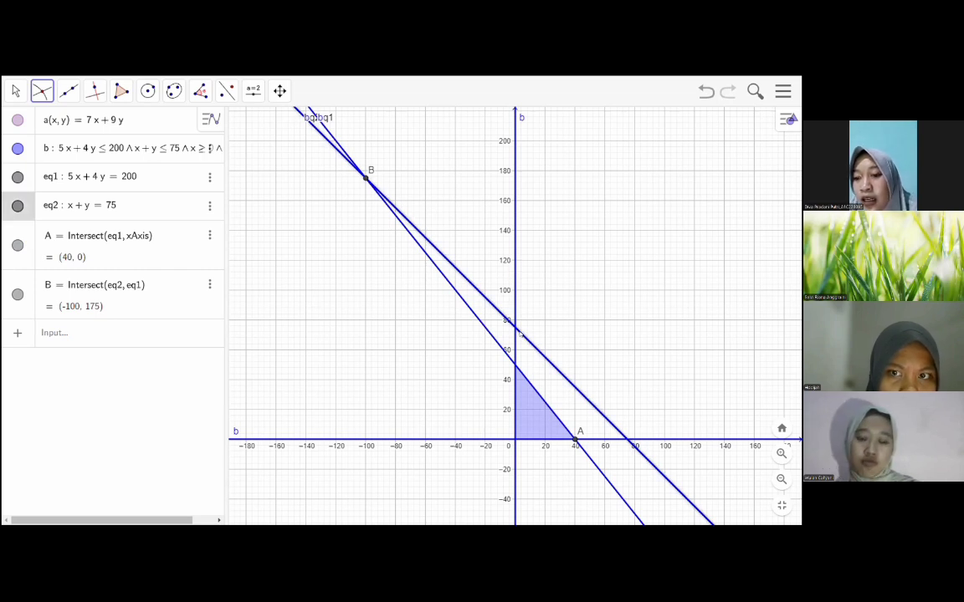
click(492, 338)
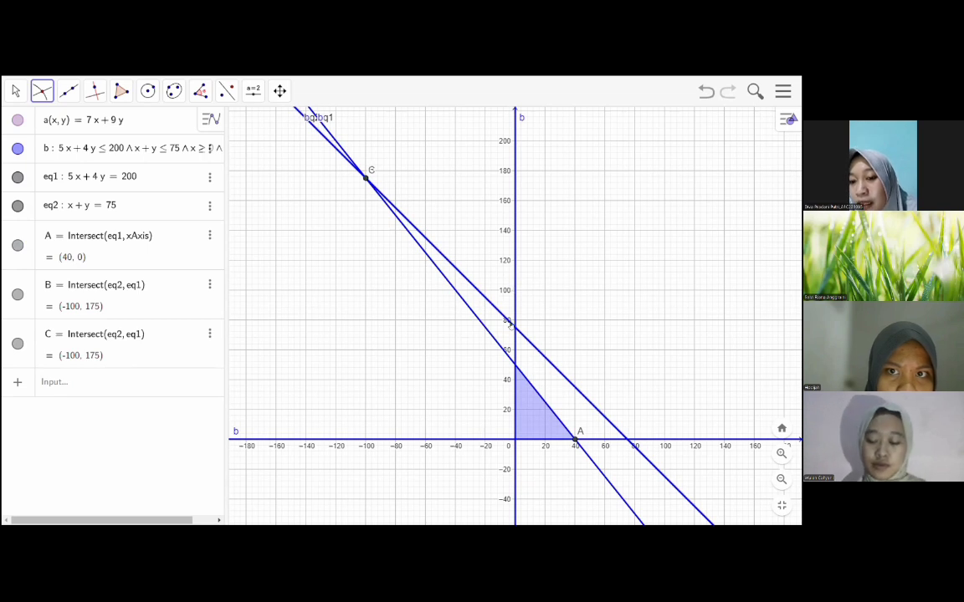
Step: Mark where the line x + y = 75 meets the y-axis, and evaluate the objective function at corner A as a(A)
click(514, 325)
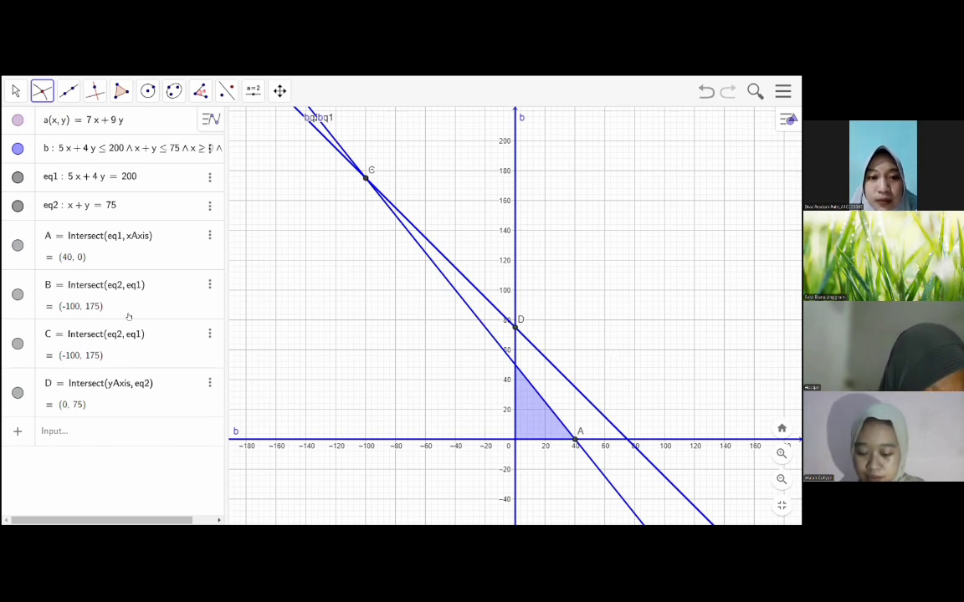
click(97, 428)
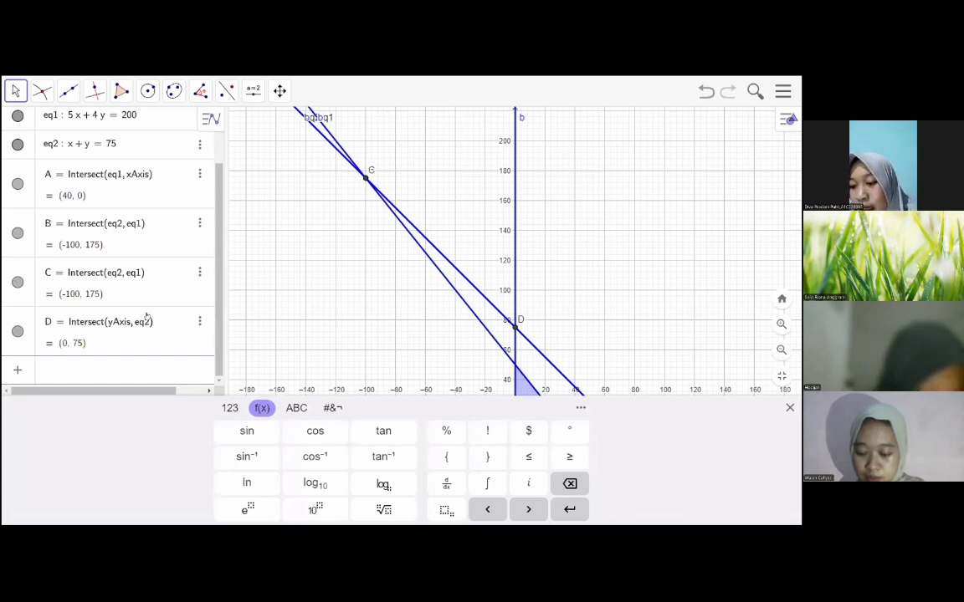
text(a()
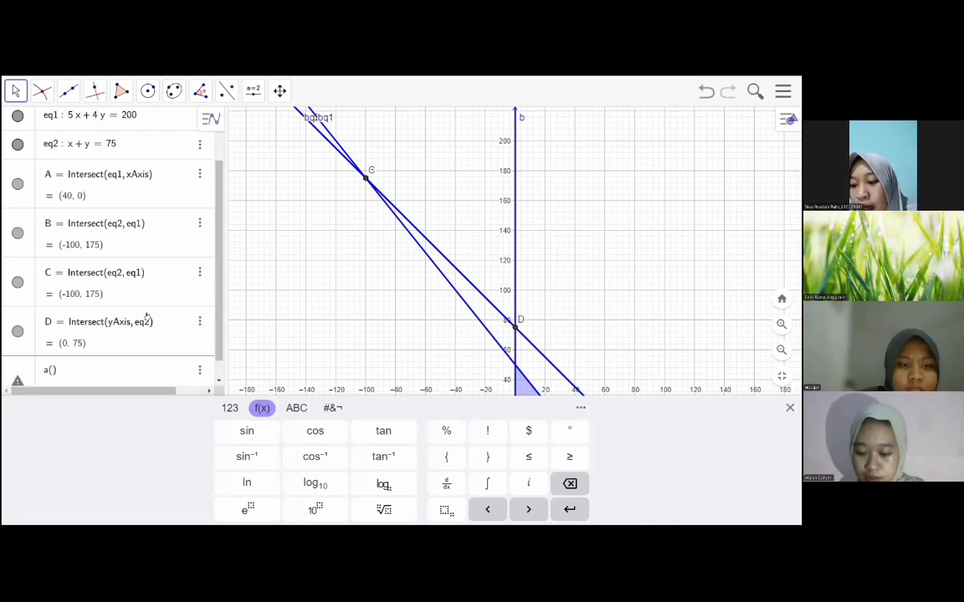
text(A)
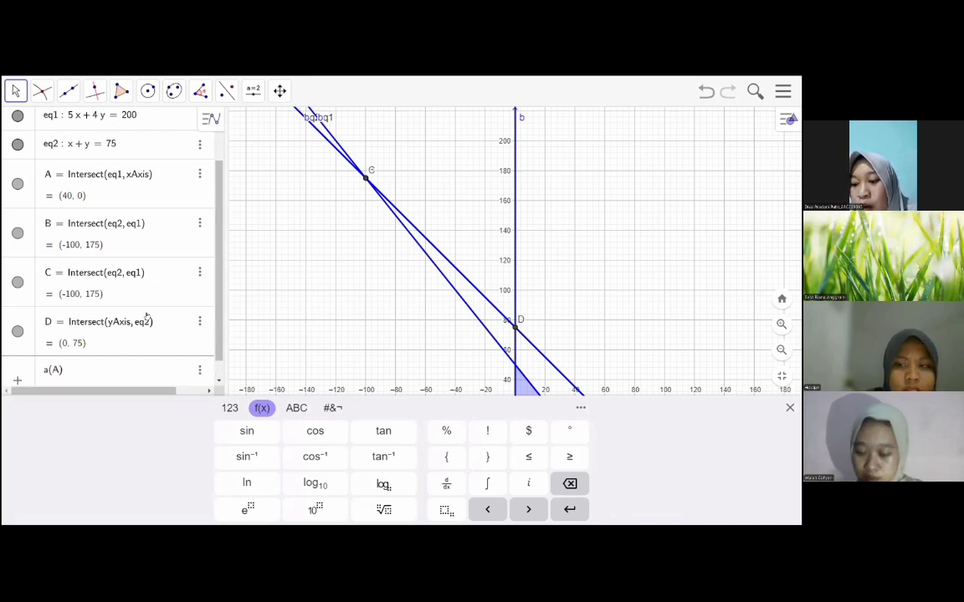
key(Return)
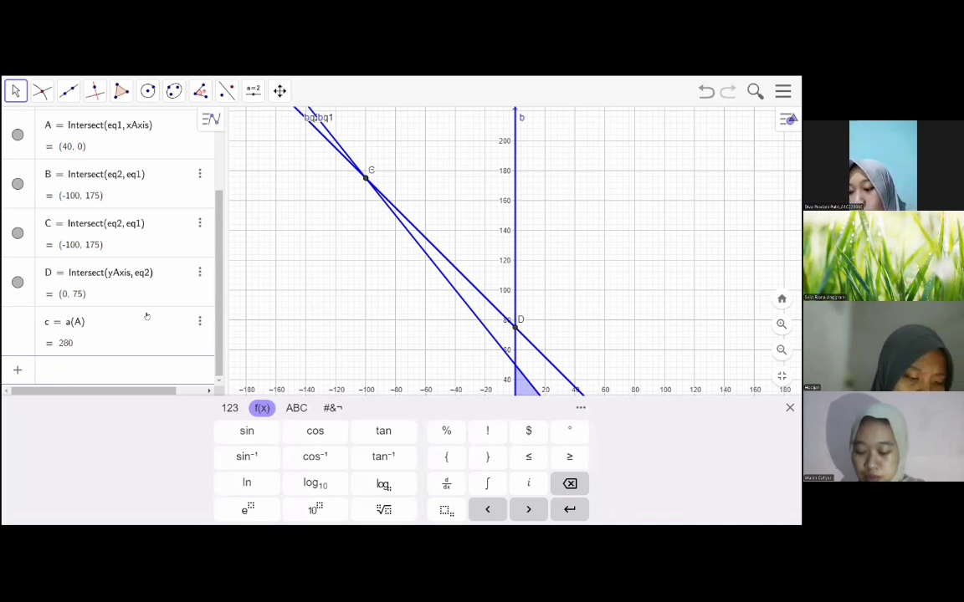
Step: Try evaluating point B with the expression b(B) in a new row, and delete that entry
text(b)
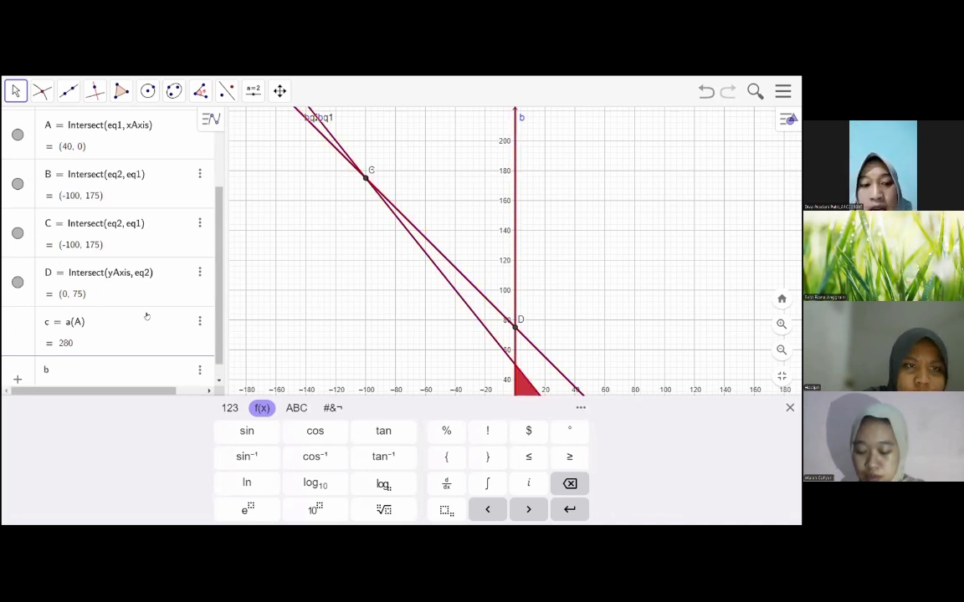
text(()
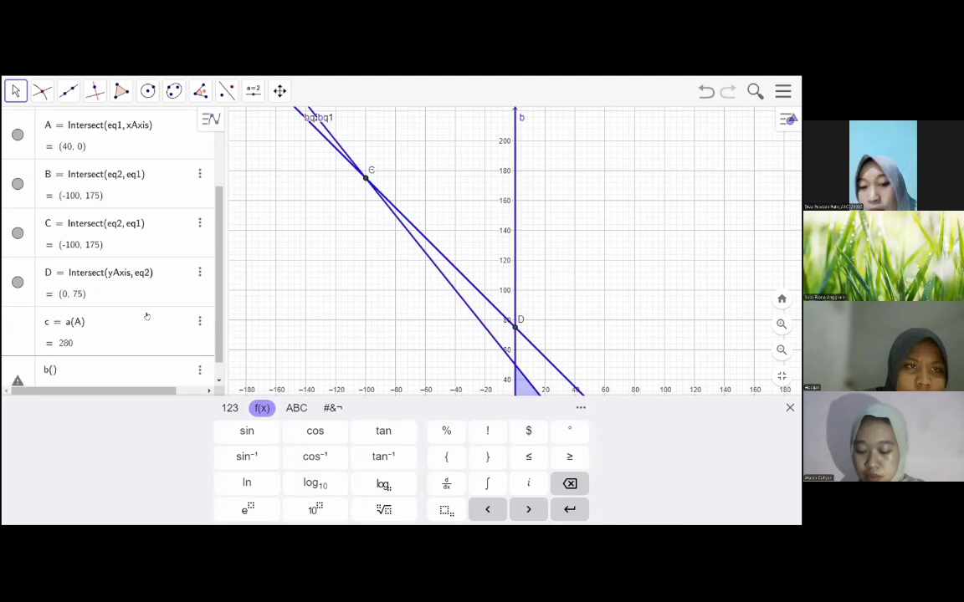
text(b)
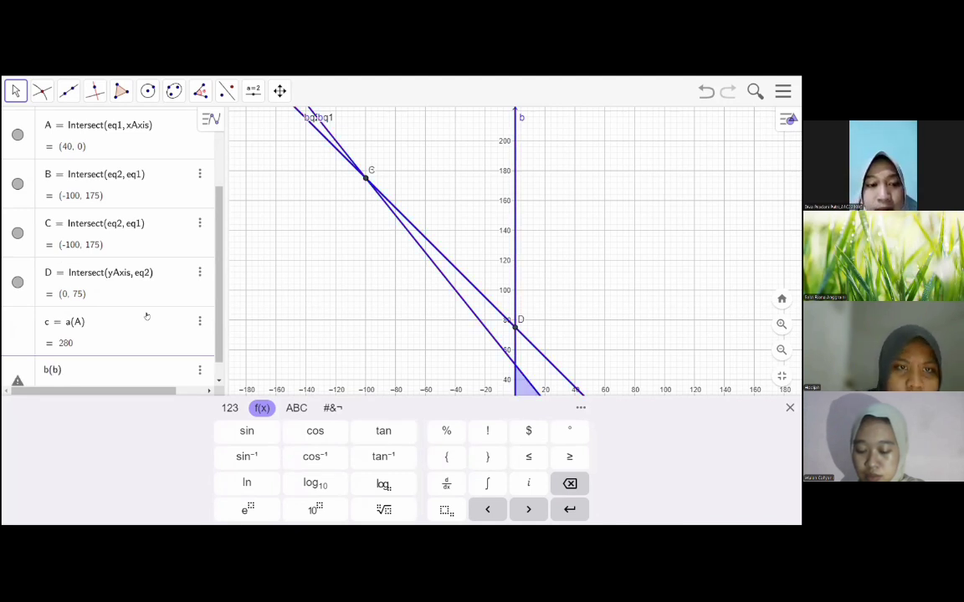
key(Return)
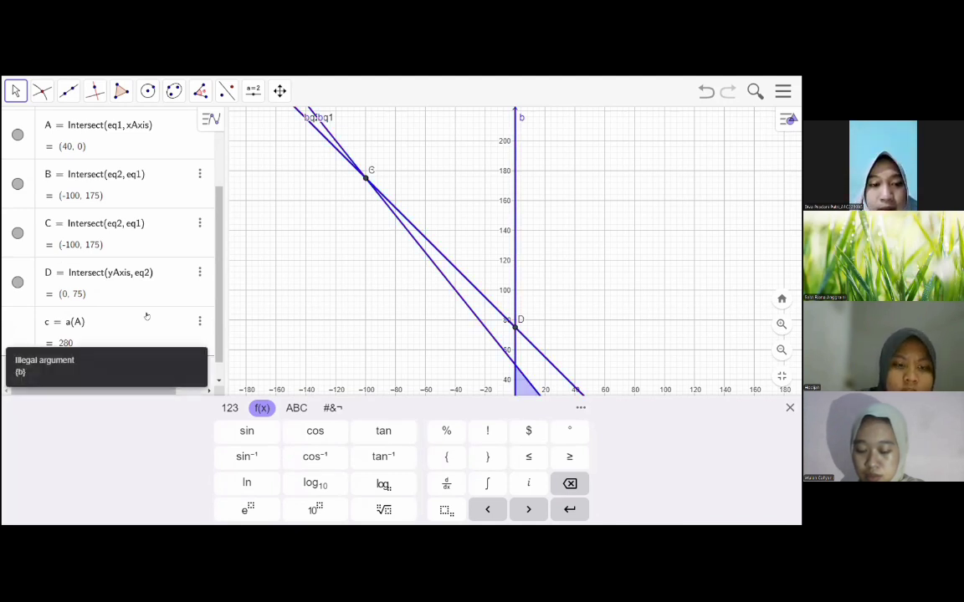
key(Return)
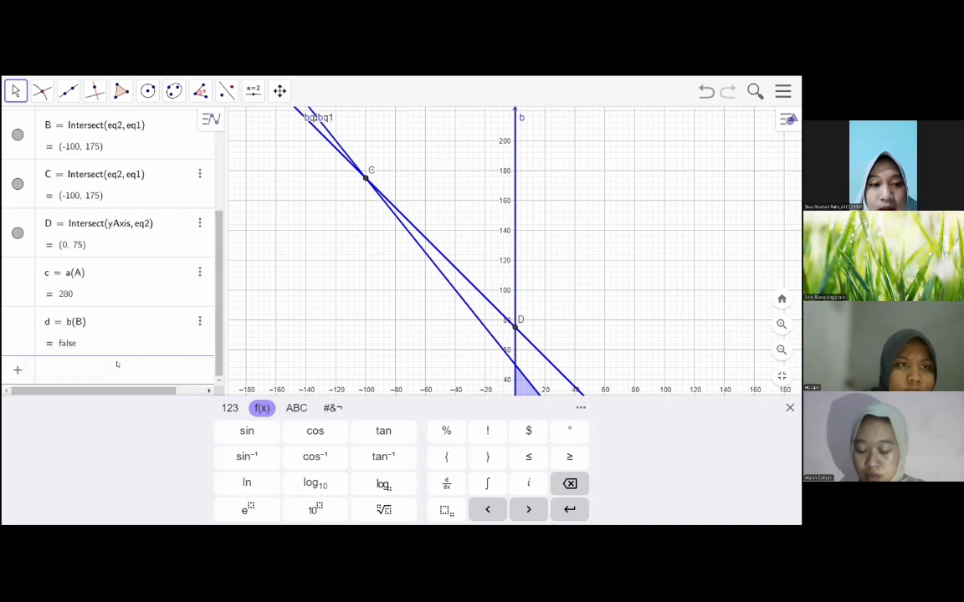
click(199, 322)
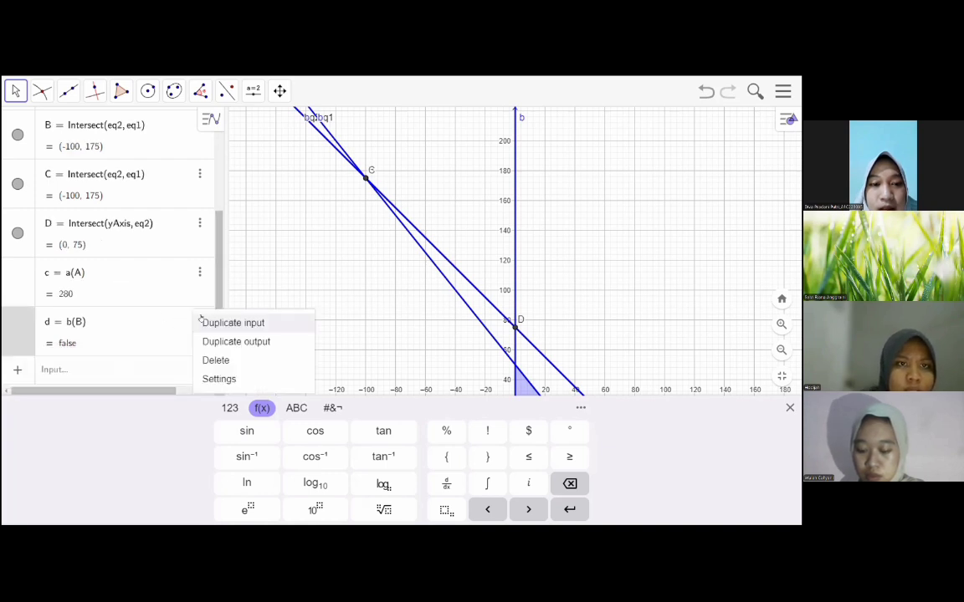
click(216, 360)
Step: Make a second attempt at evaluating b(B) in a new row, and remove the resulting row again
text(B#)
key(BackSpace)
key(BackSpace)
text(a)
key(BackSpace)
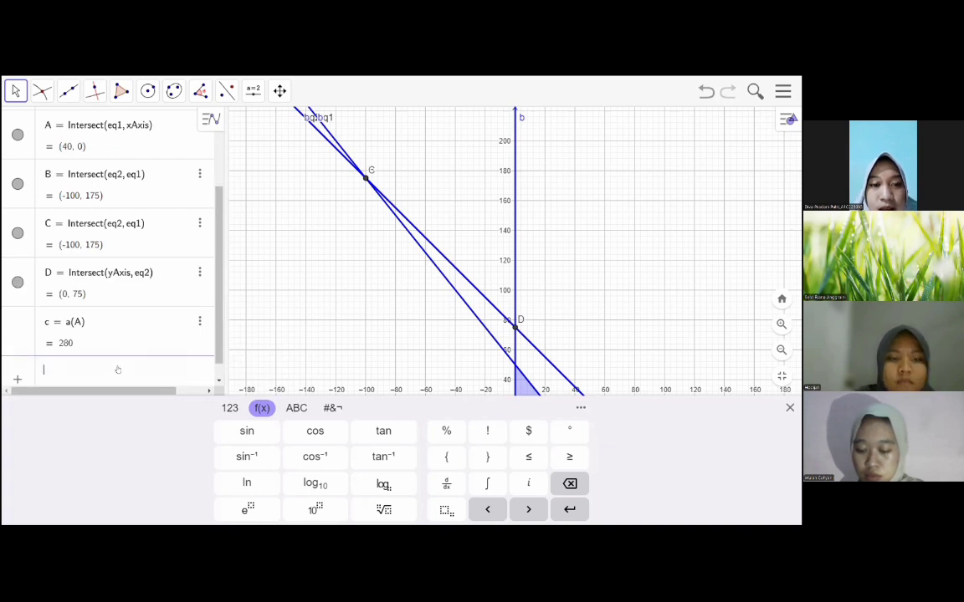
text(b)
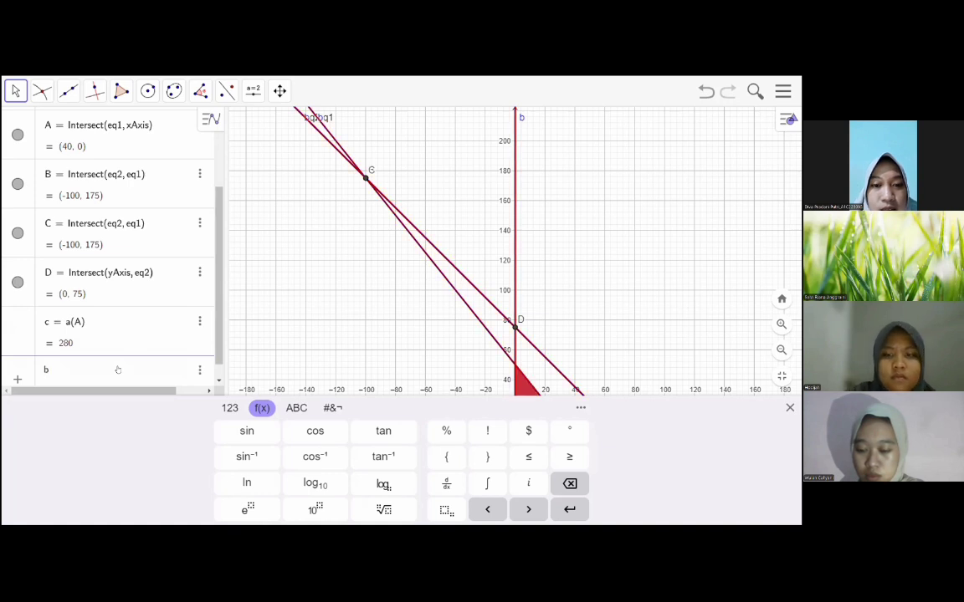
text((B)
key(Return)
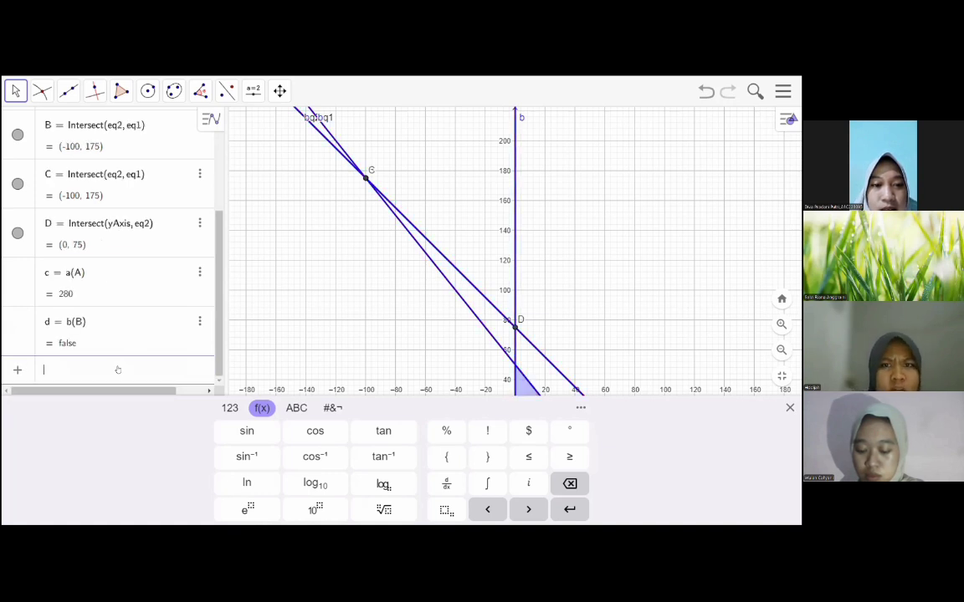
click(200, 321)
click(215, 360)
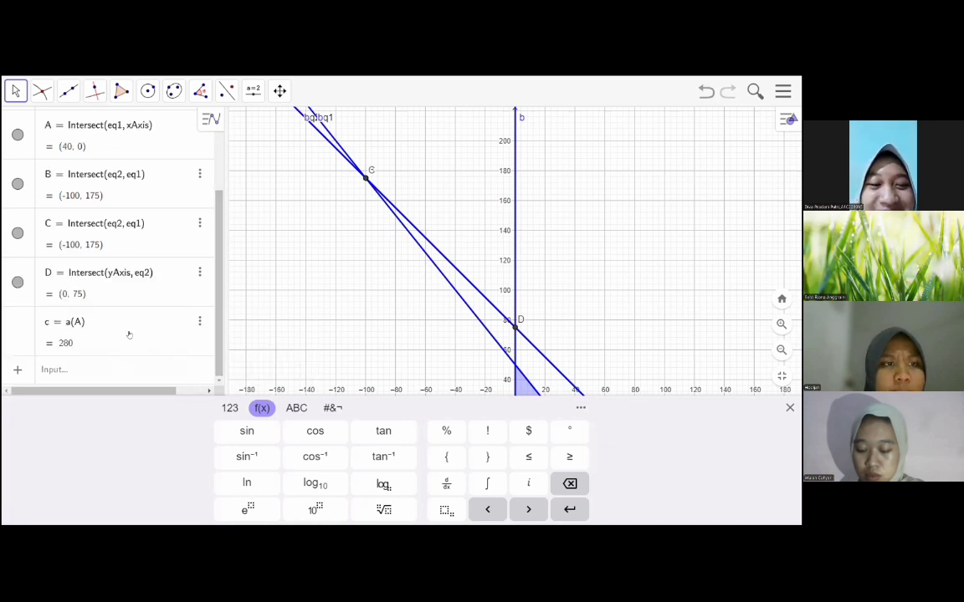
Step: Evaluate the objective function at points B and C by adding the rows a(B) and a(C)
click(74, 370)
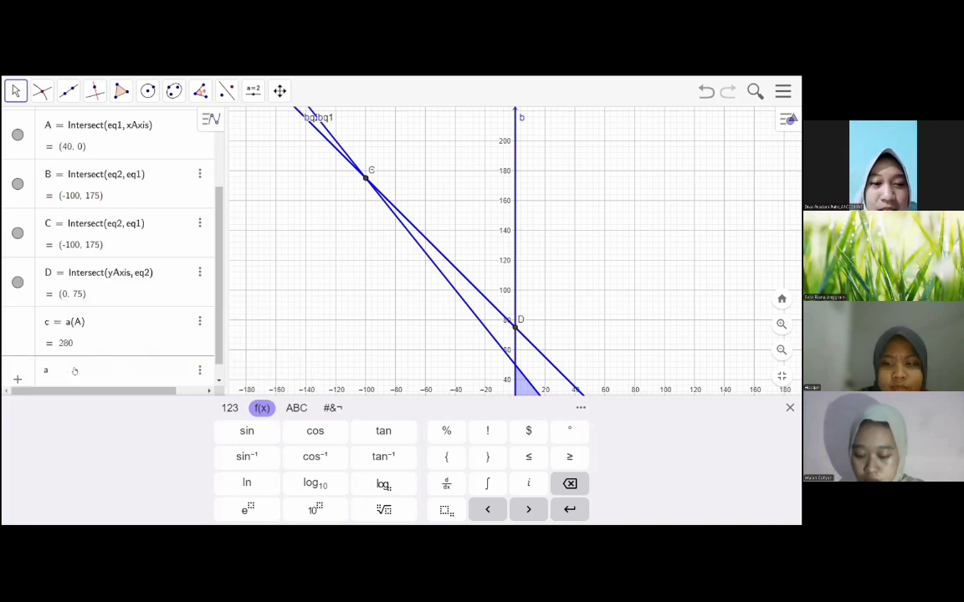
text(a(B)
key(Return)
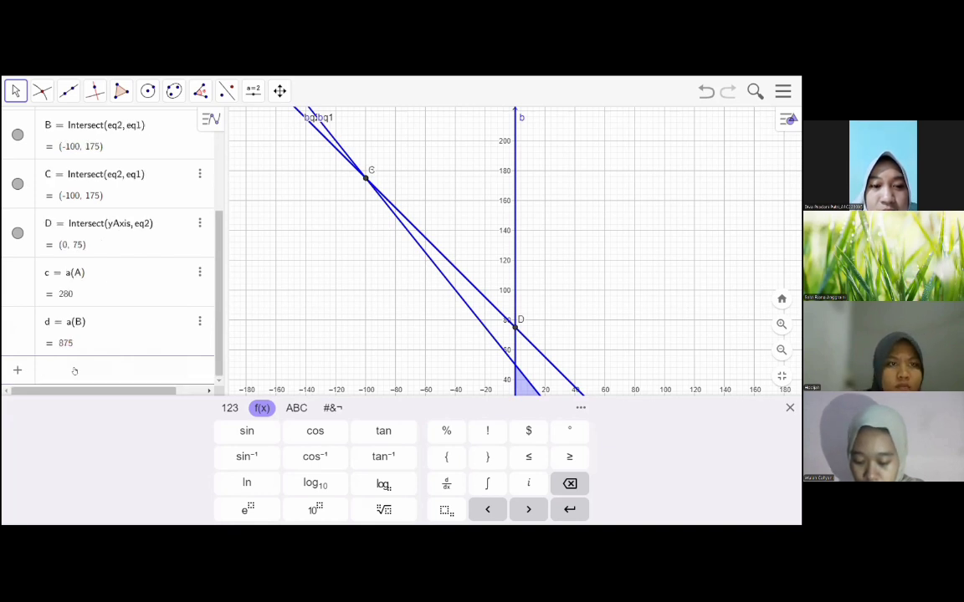
text(a)
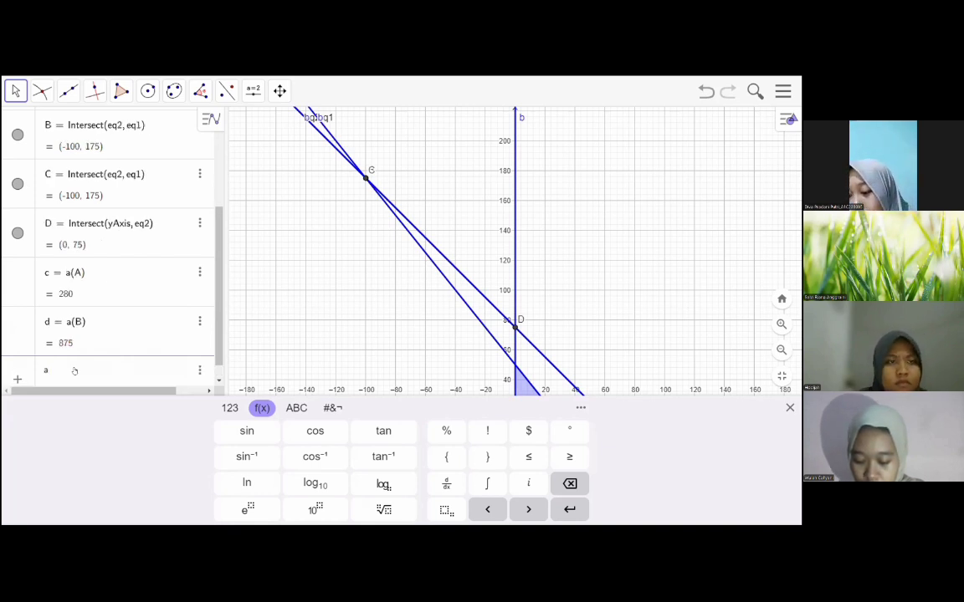
text(()
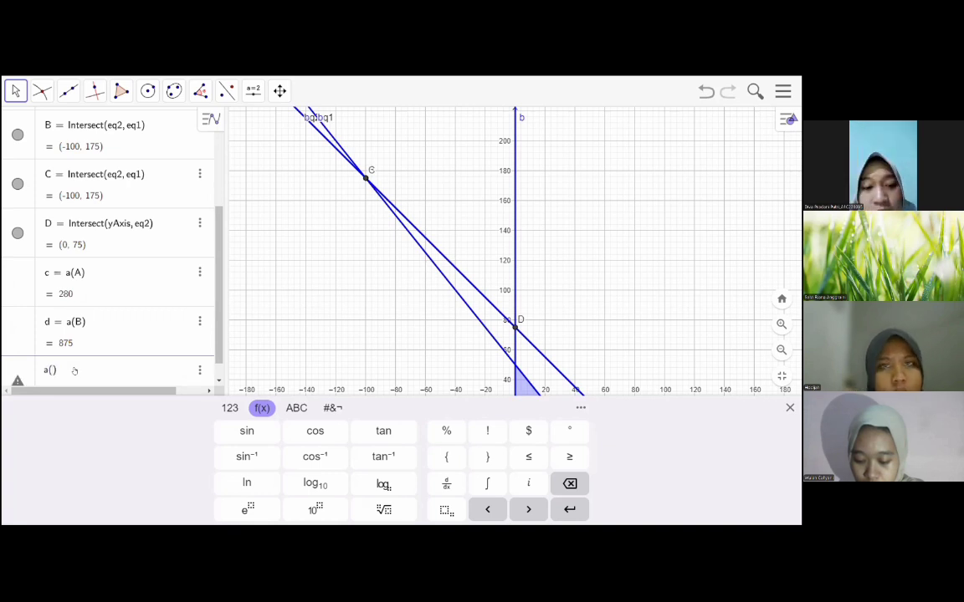
text(C)
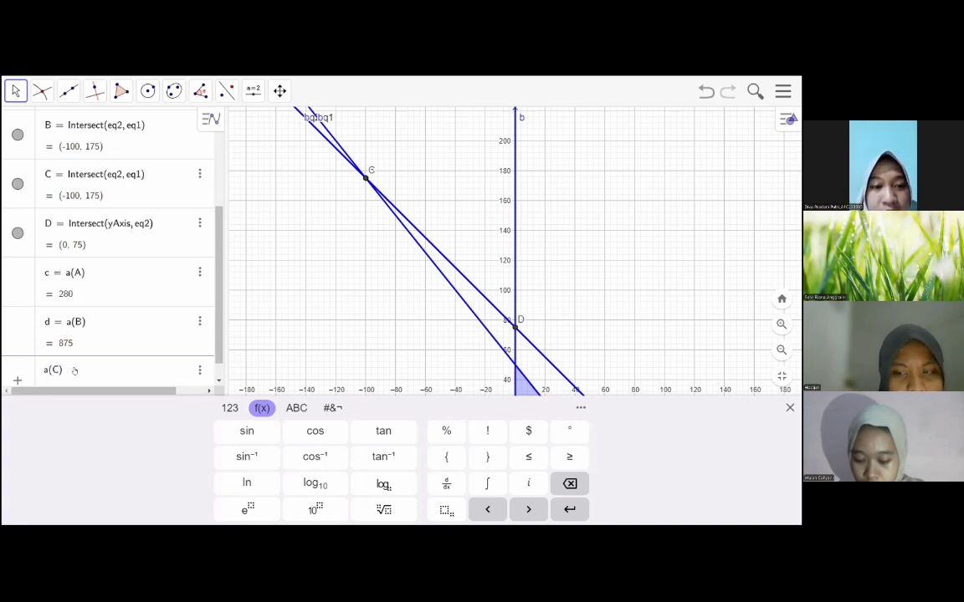
key(Return)
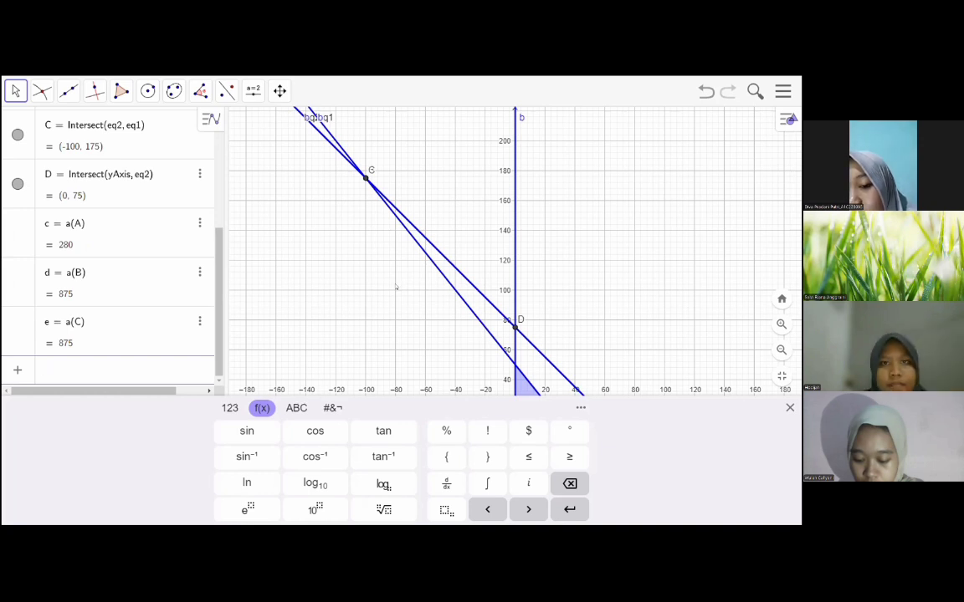
click(341, 260)
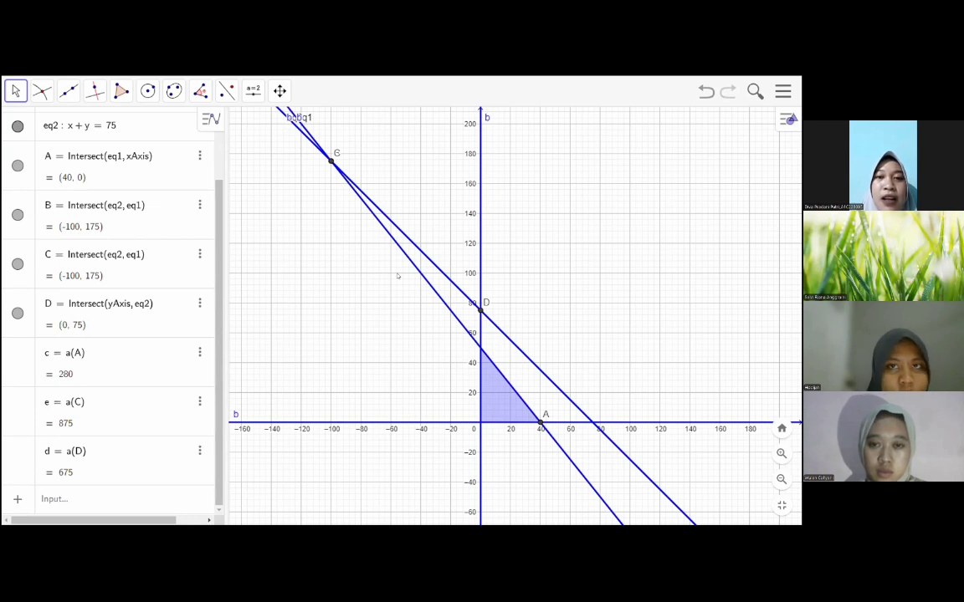
Step: Switch to the Word report and review the worked solution of F(x,y) = 7x + 9y down to the GeoGebra steps
key(alt+Tab)
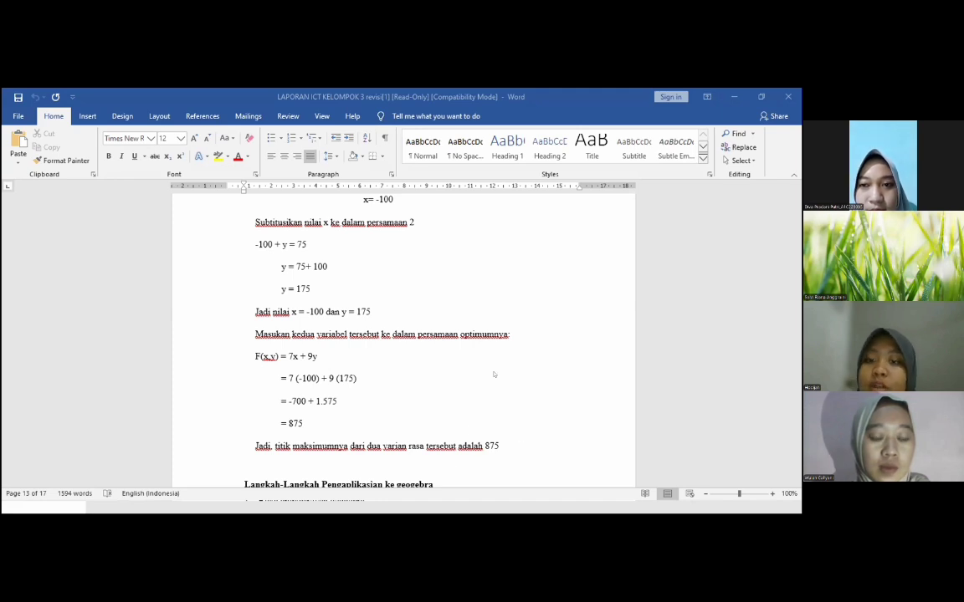
scroll(493, 375, down, 1)
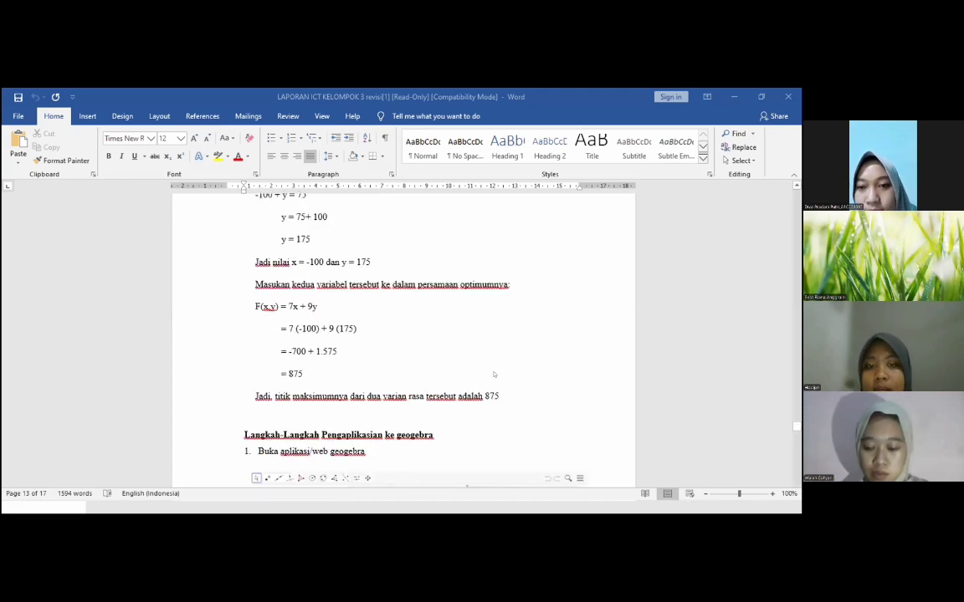